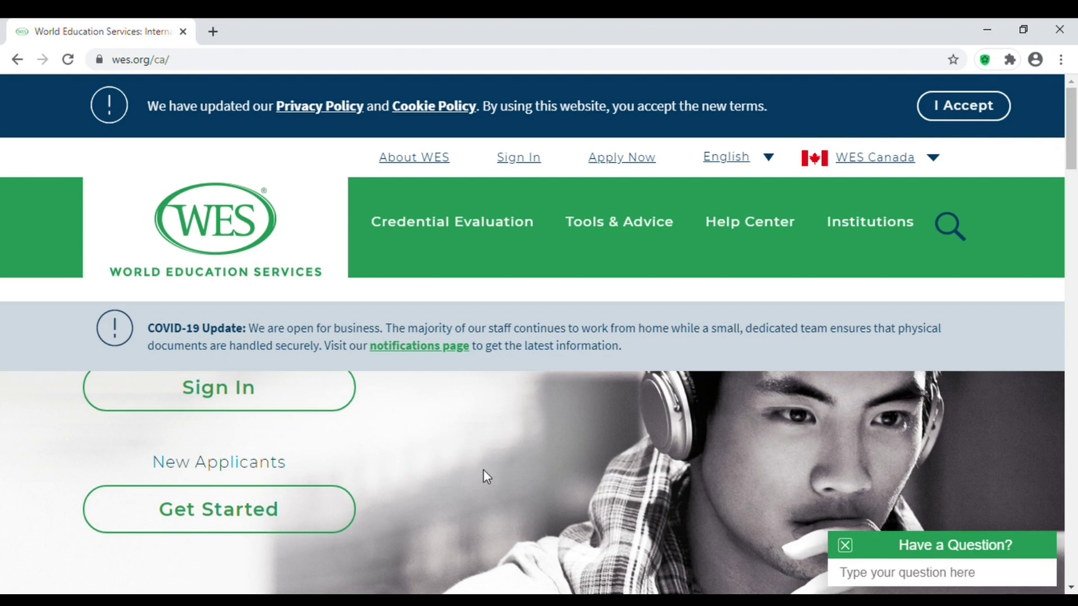
Use Get Started to bring up the steps for new applicants.
left_click_drag(1072, 152, 1072, 153)
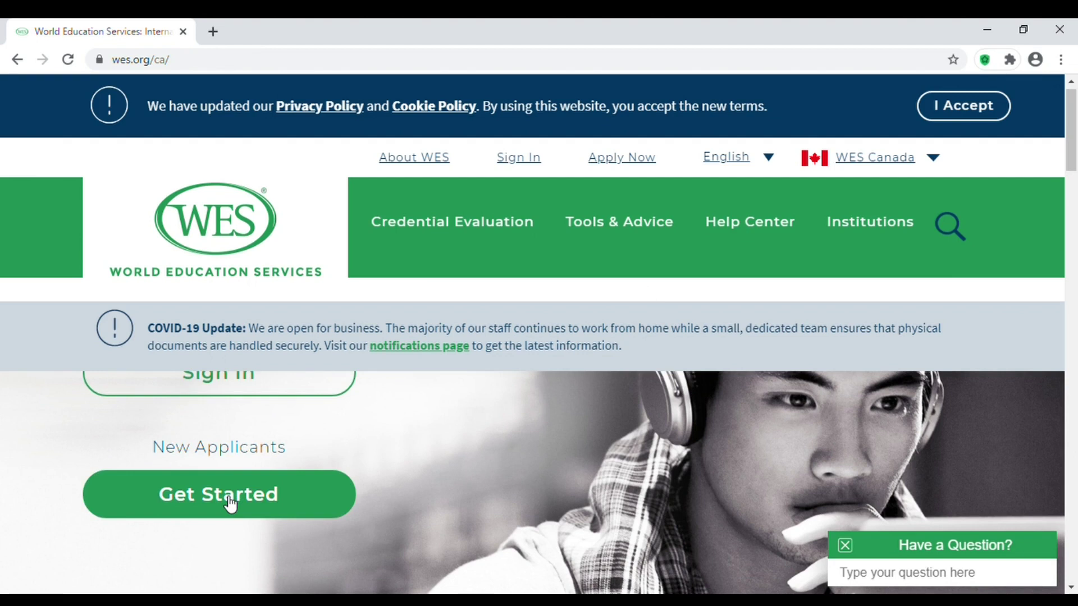
left_click(231, 503)
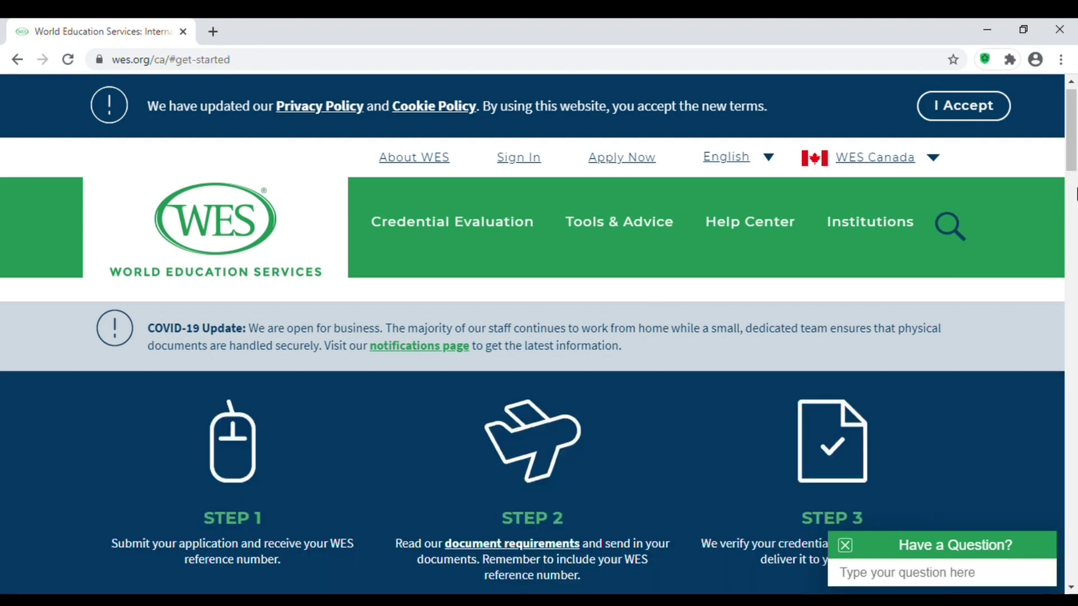
left_click_drag(1073, 162, 1073, 171)
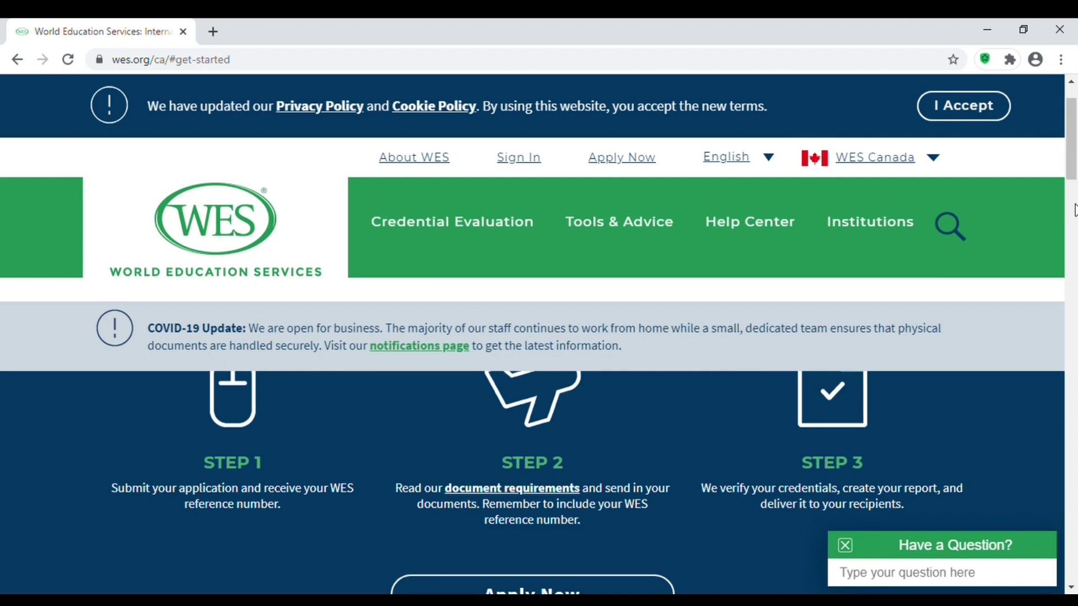
left_click_drag(1072, 158, 1072, 171)
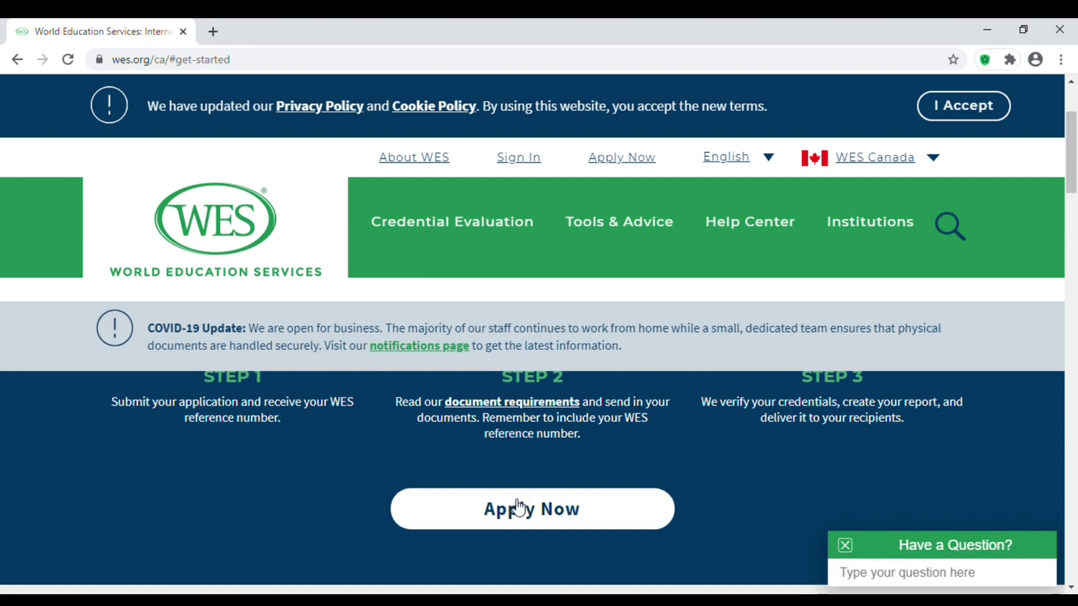
Apply Now to begin an account, choosing Canada as where the evaluation will be used.
left_click(519, 509)
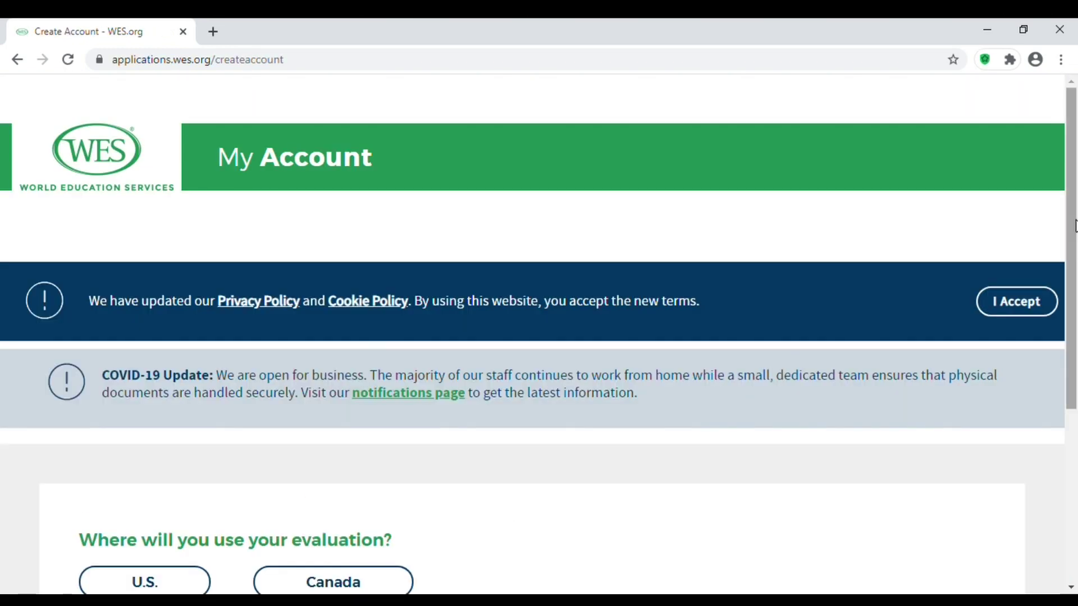
left_click_drag(1074, 224, 1074, 284)
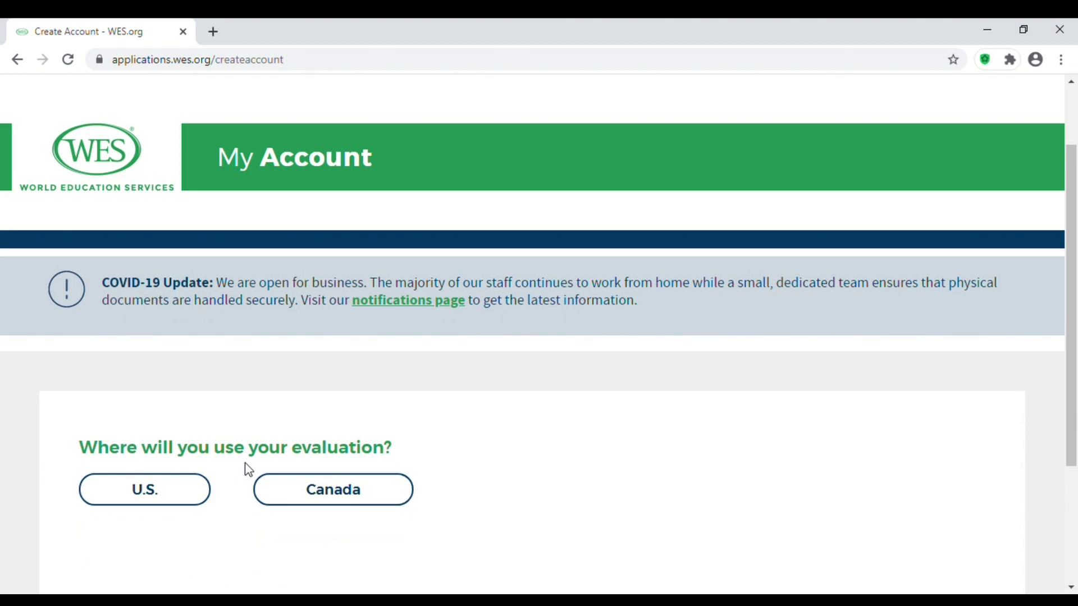
left_click(365, 492)
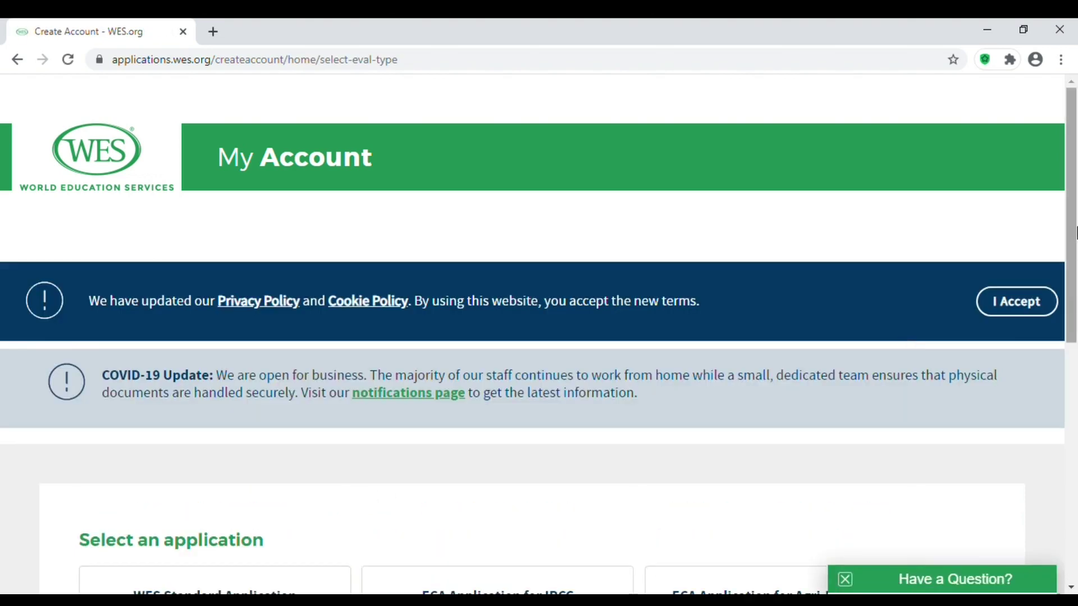
Locate the ECA Application for IRCC option, zoom the page out, and start that application.
left_click_drag(1072, 230, 1075, 320)
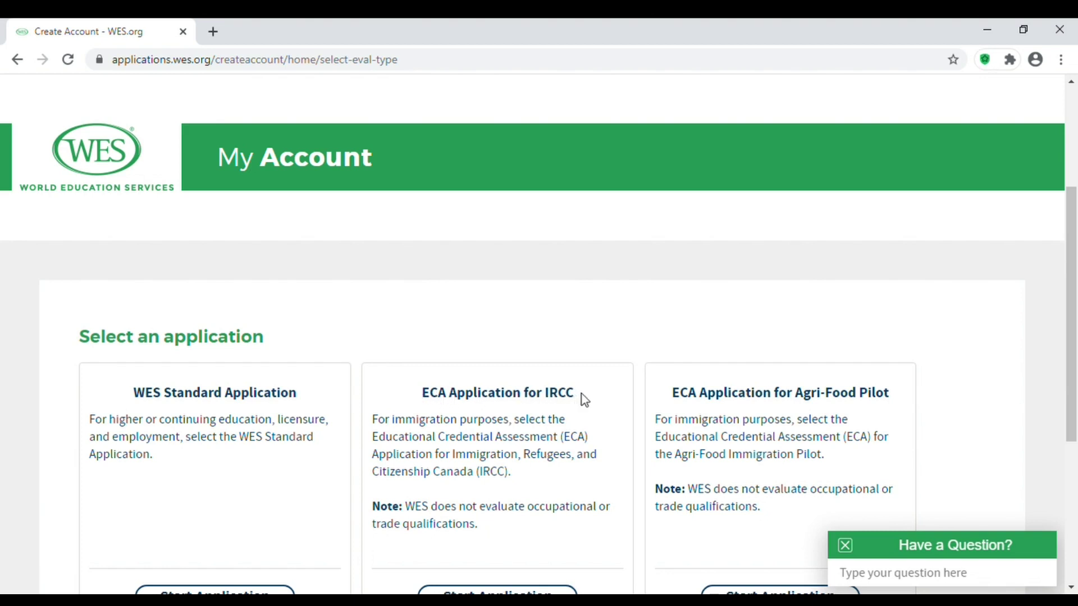
left_click_drag(576, 393, 418, 396)
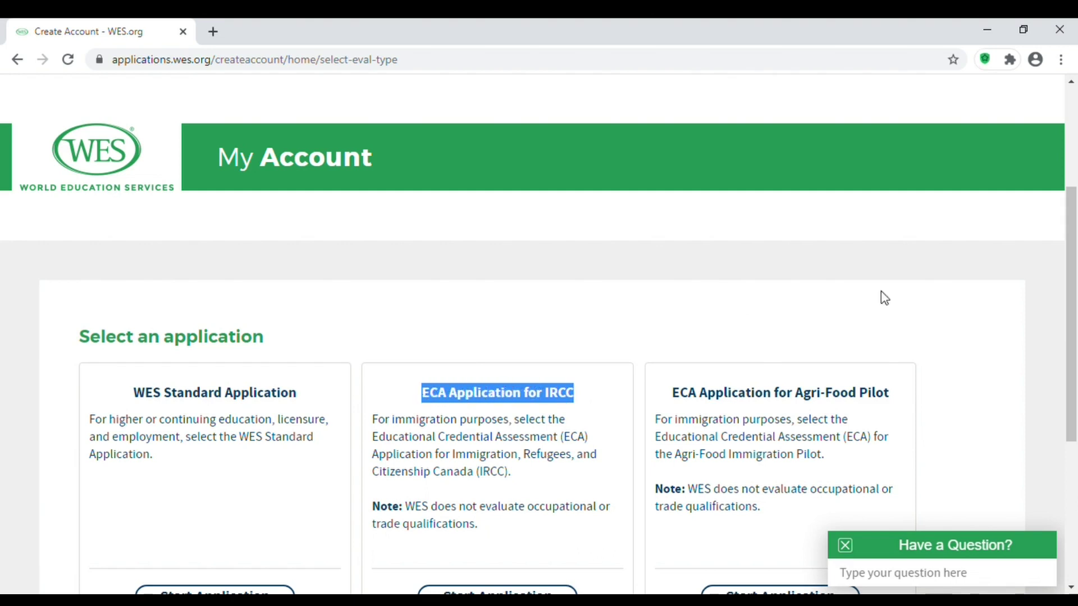
left_click(1055, 324)
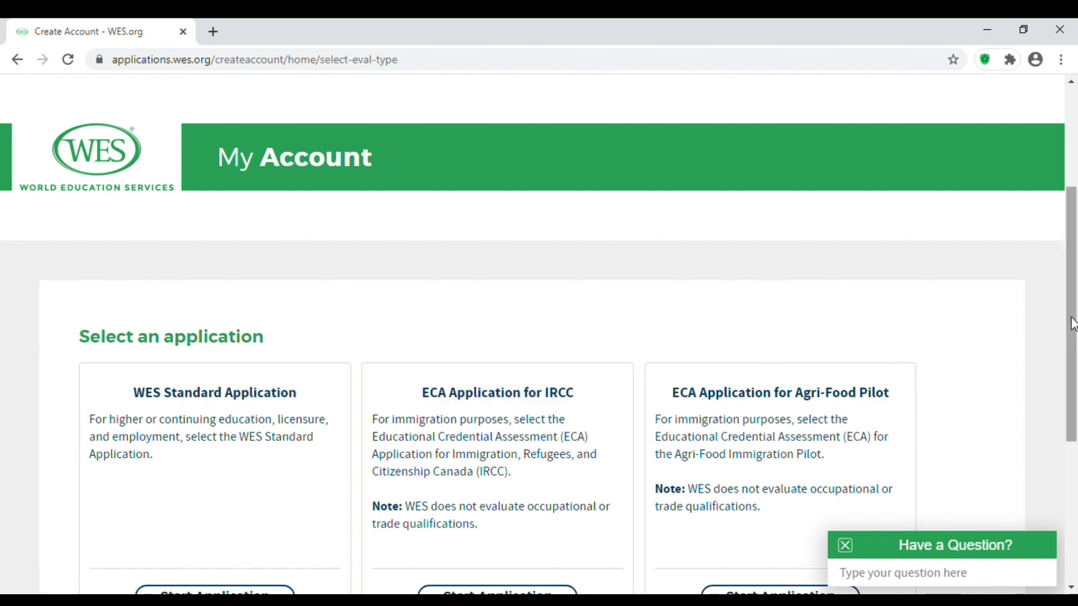
left_click_drag(1075, 324, 1075, 335)
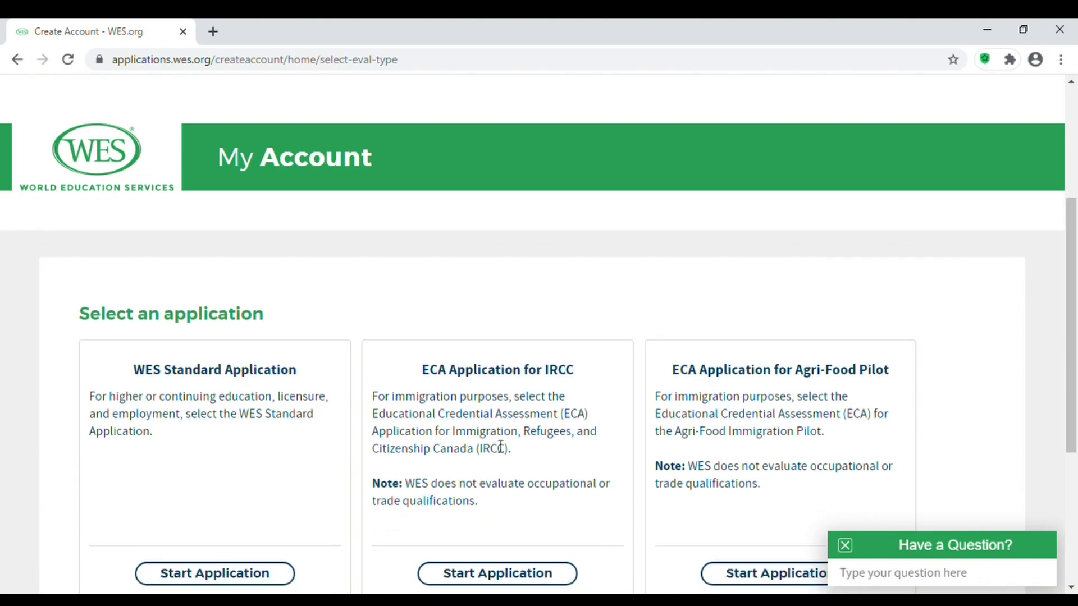
left_click_drag(575, 371, 432, 369)
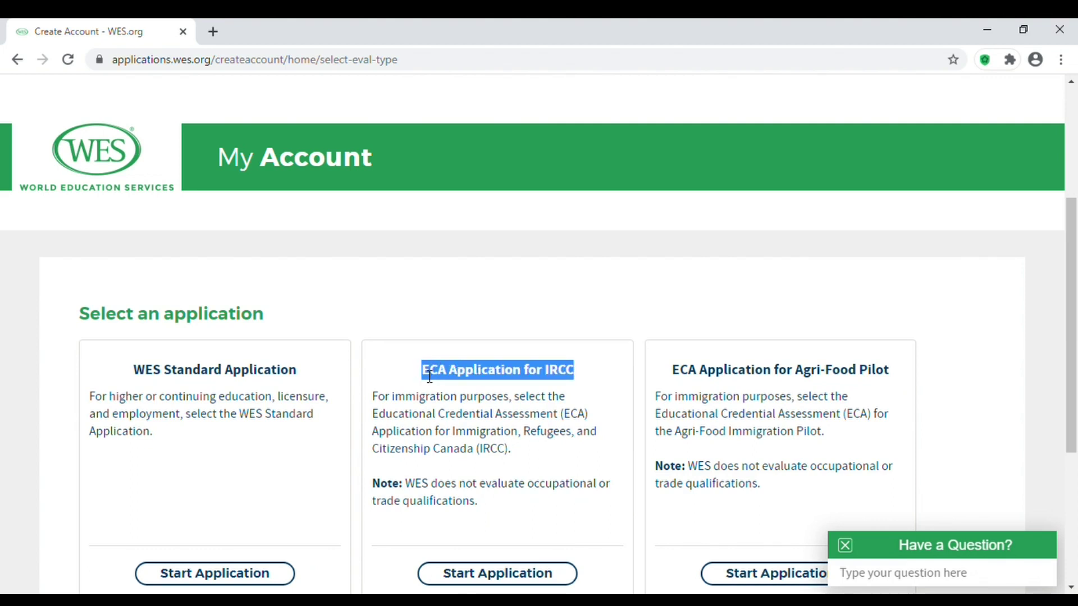
key("ctrl+minus")
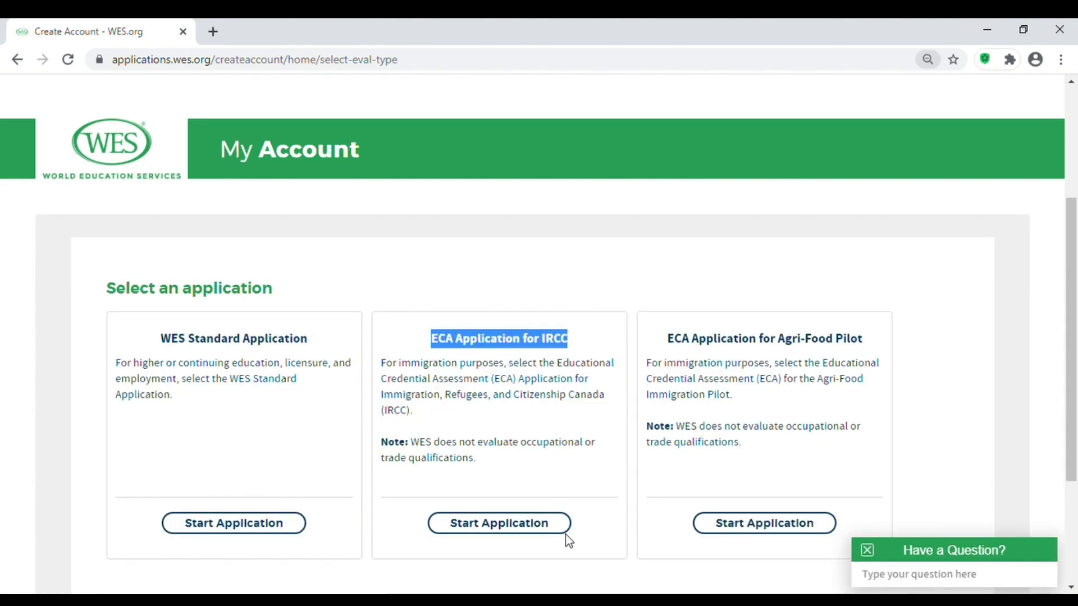
left_click(548, 535)
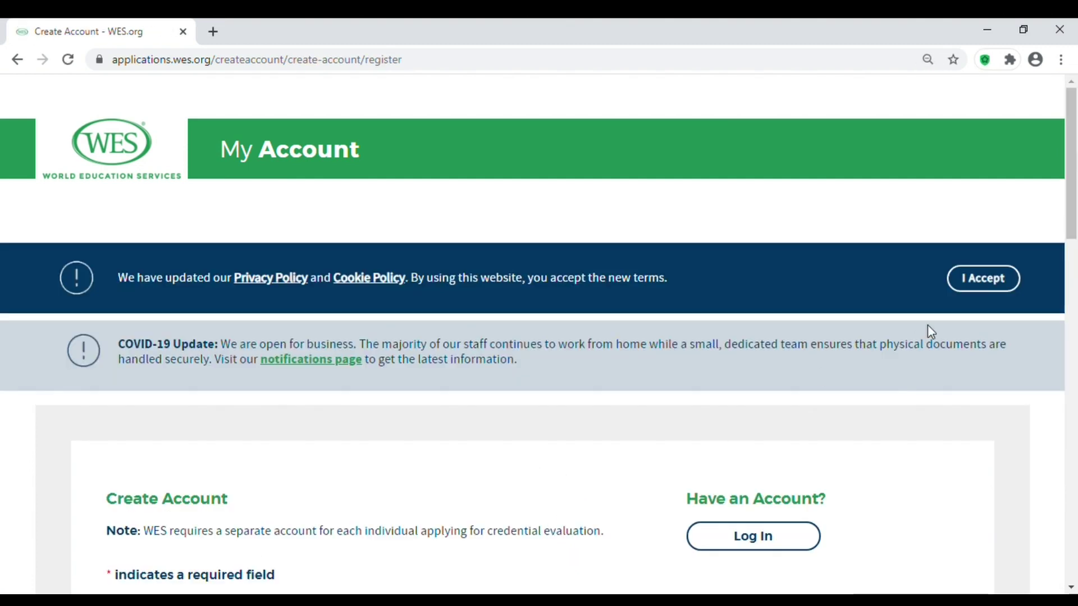
Enter the applicant's first and last names in the registration form.
left_click_drag(1071, 222, 1073, 314)
left_click(428, 332)
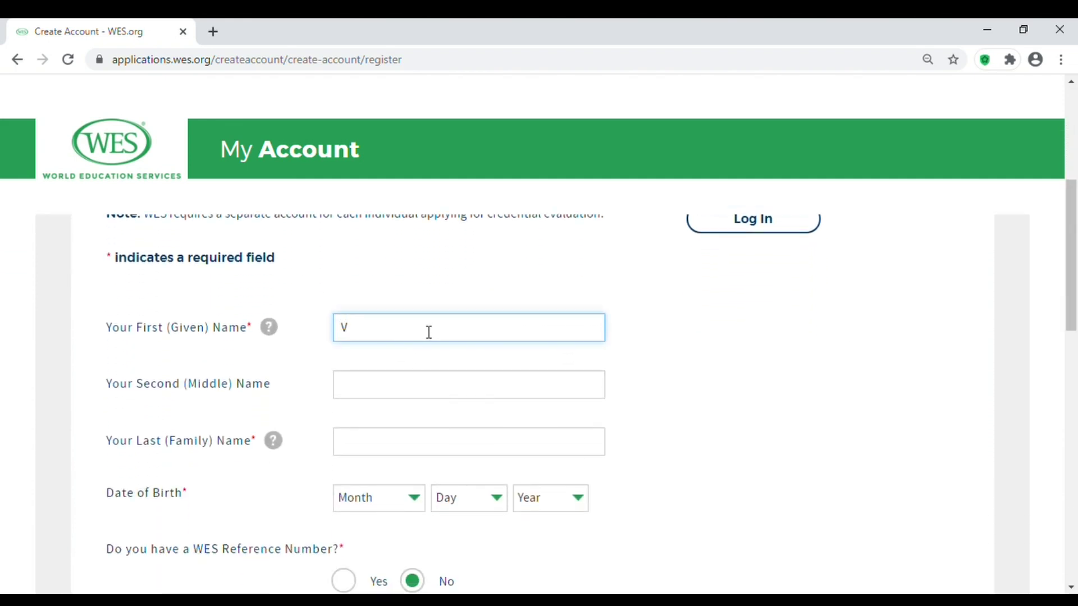
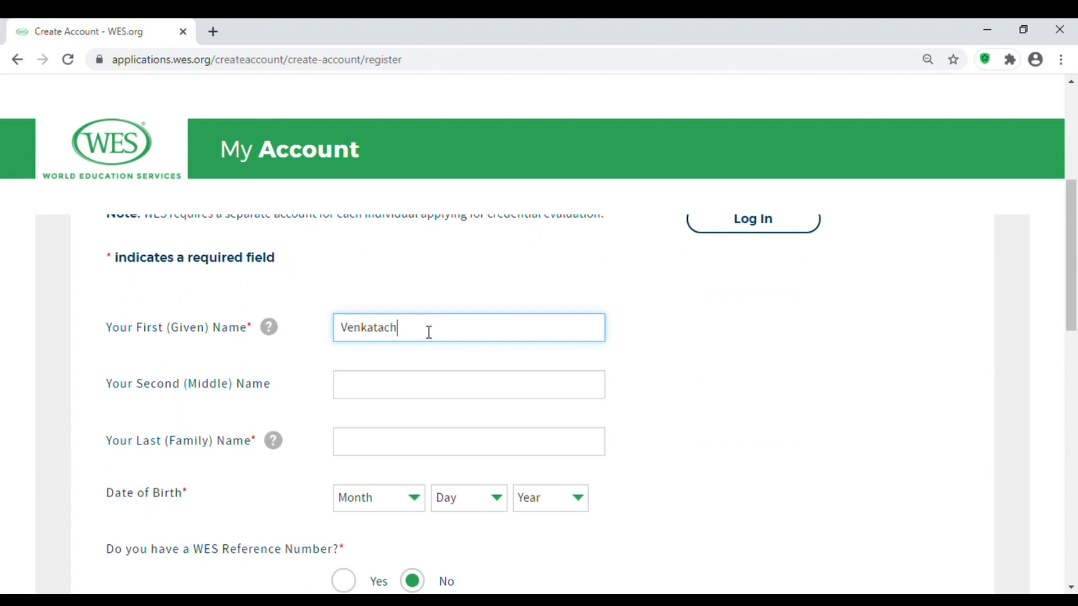
left_click(386, 449)
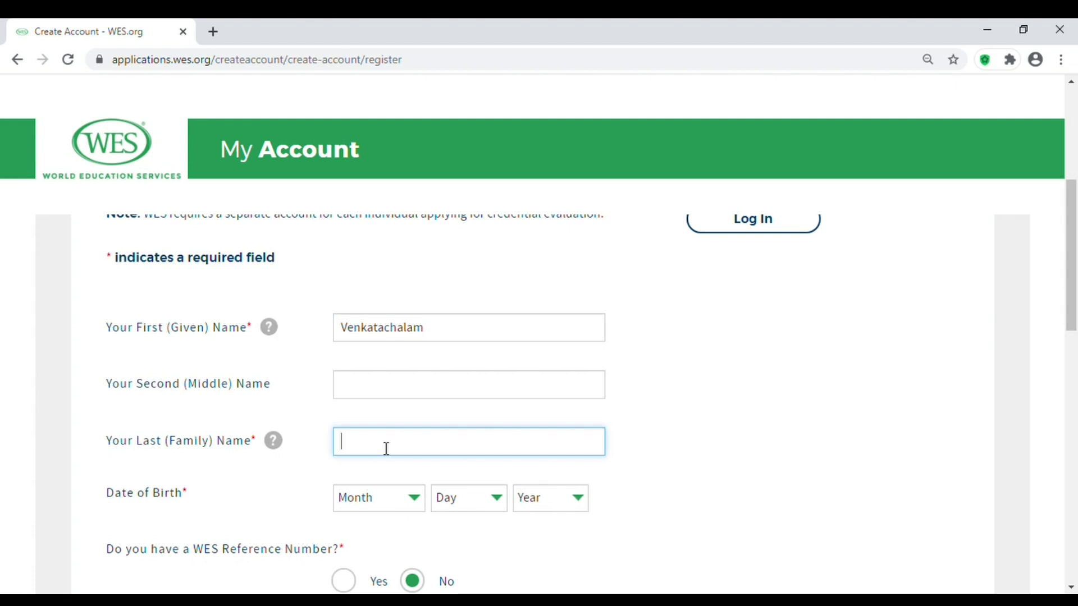
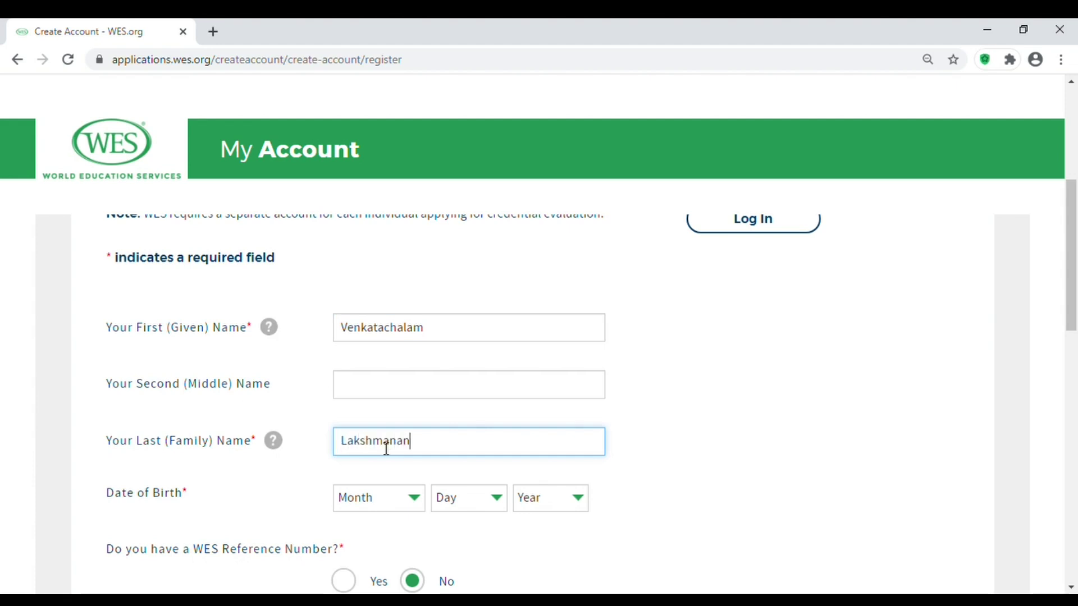
Set the date of birth to January 1, 1970.
left_click_drag(1071, 221, 1071, 252)
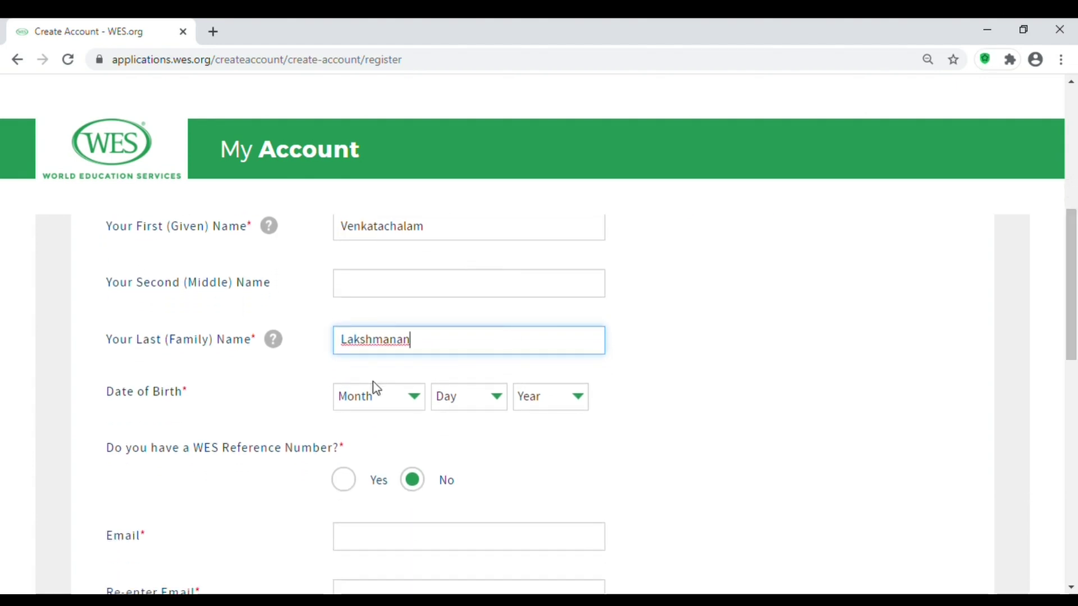
key("Tab")
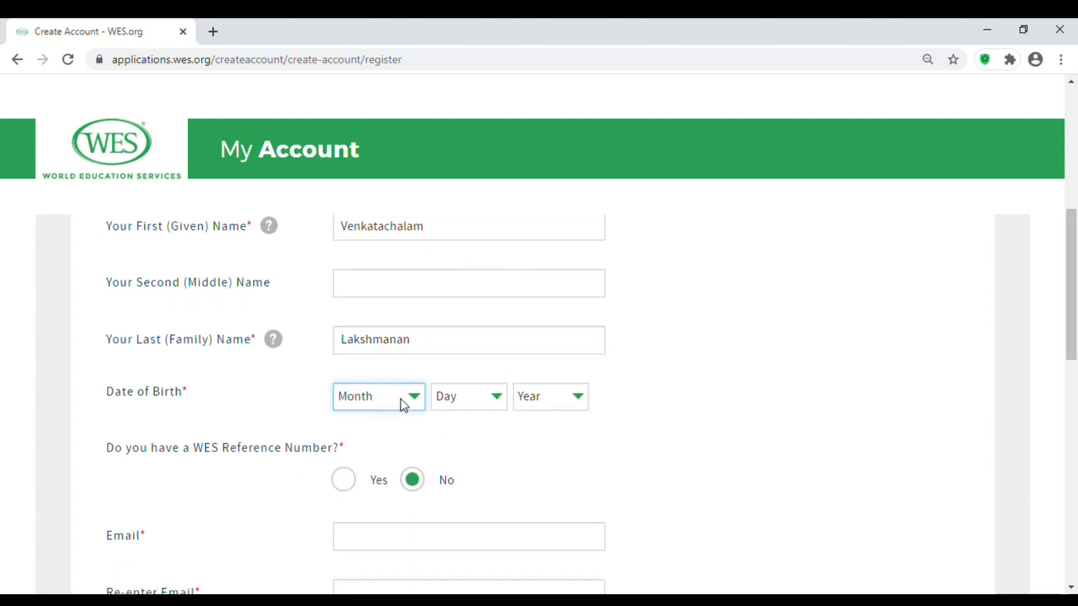
key("Down")
key("Tab")
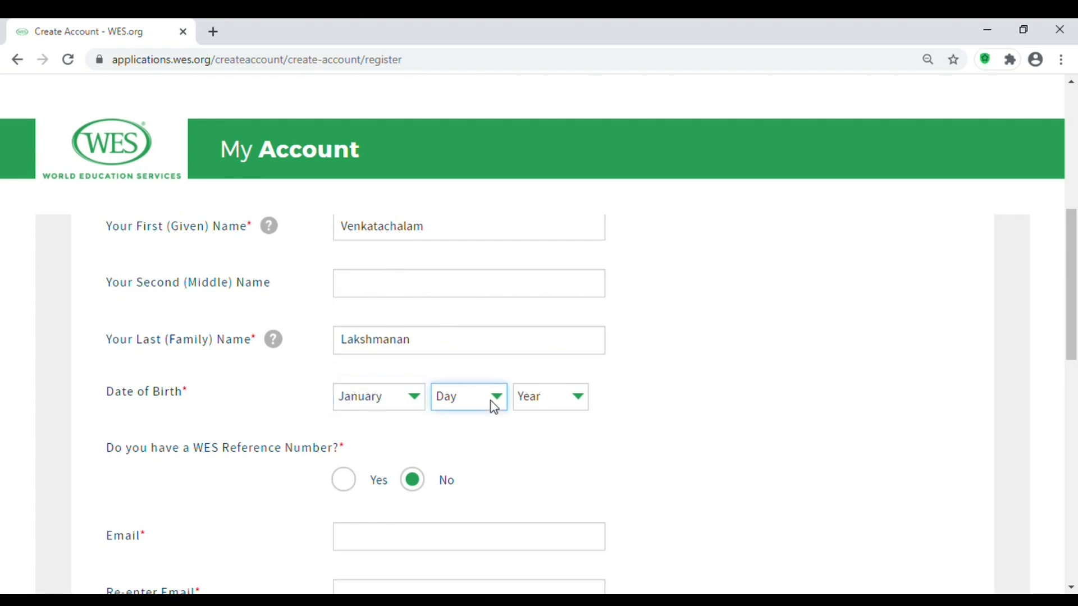
key("Down")
key("Tab")
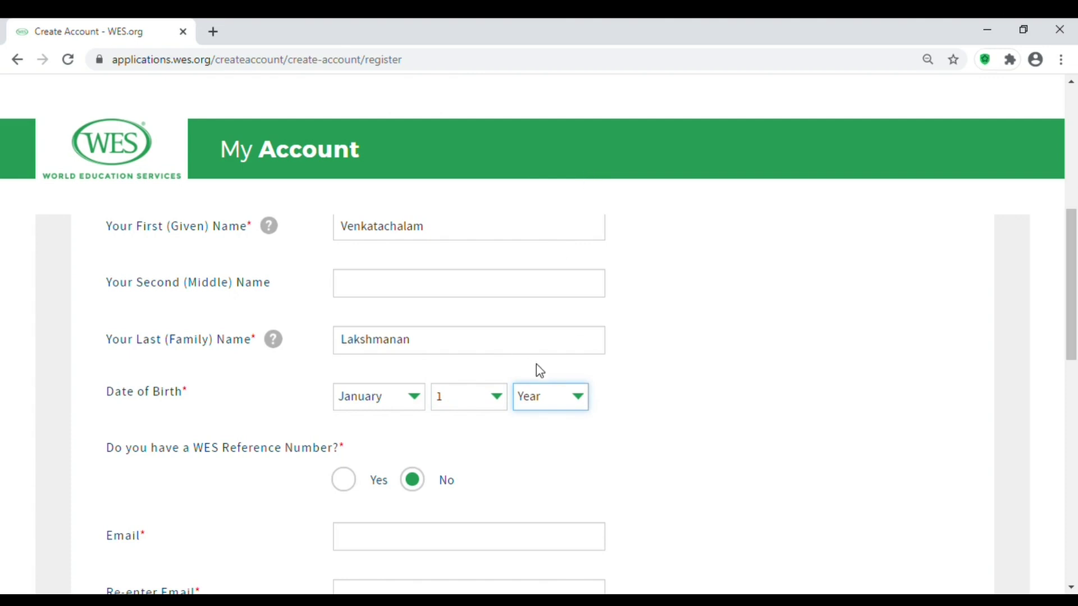
type("1970")
left_click_drag(1073, 330, 1073, 366)
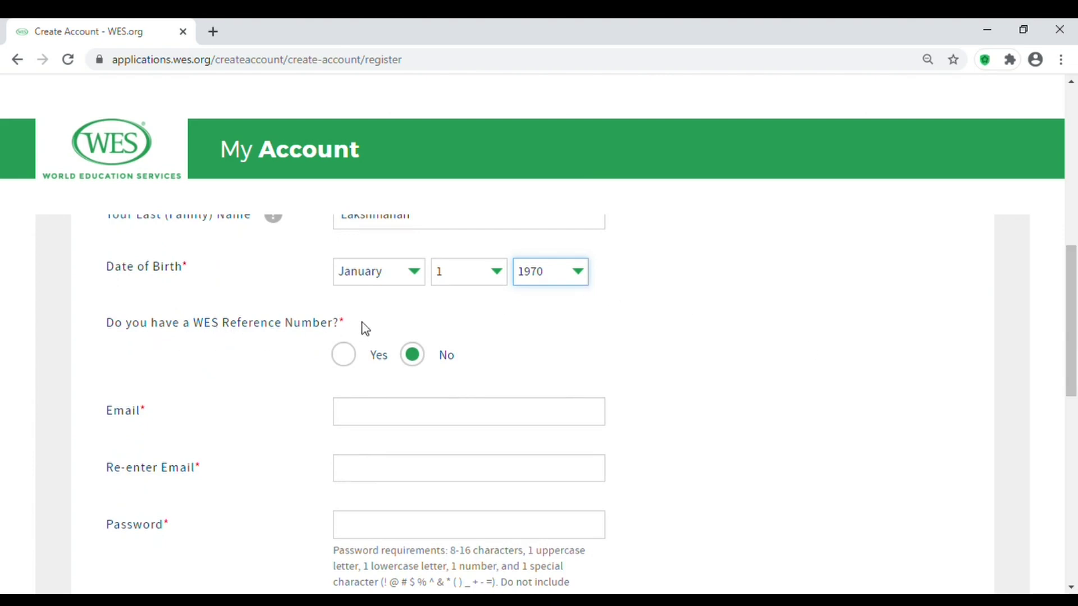
Enter the applicant's e-mail address and paste it into the confirmation field.
left_click(420, 422)
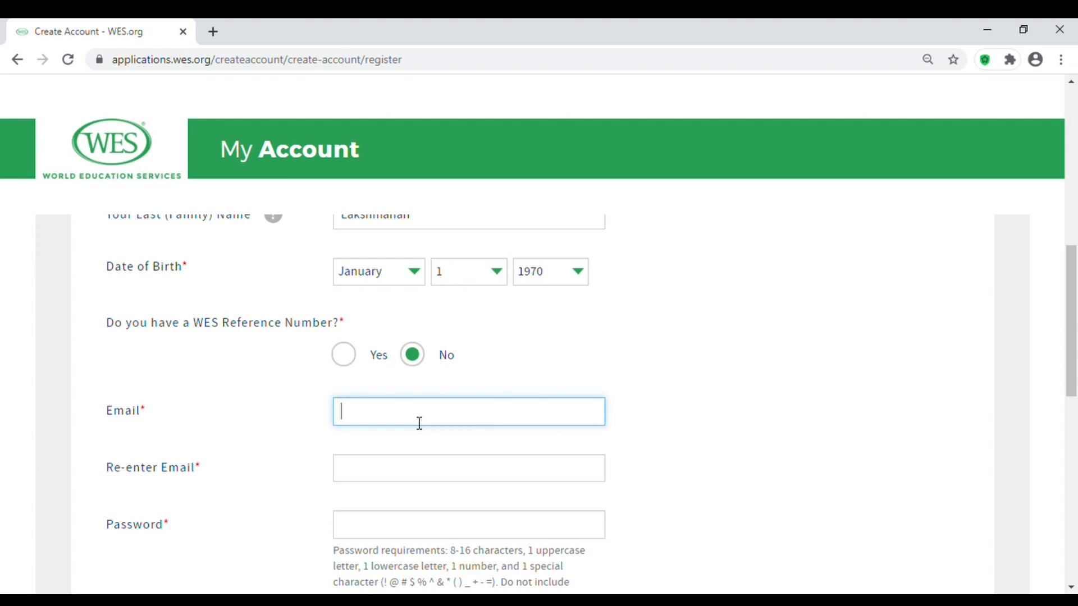
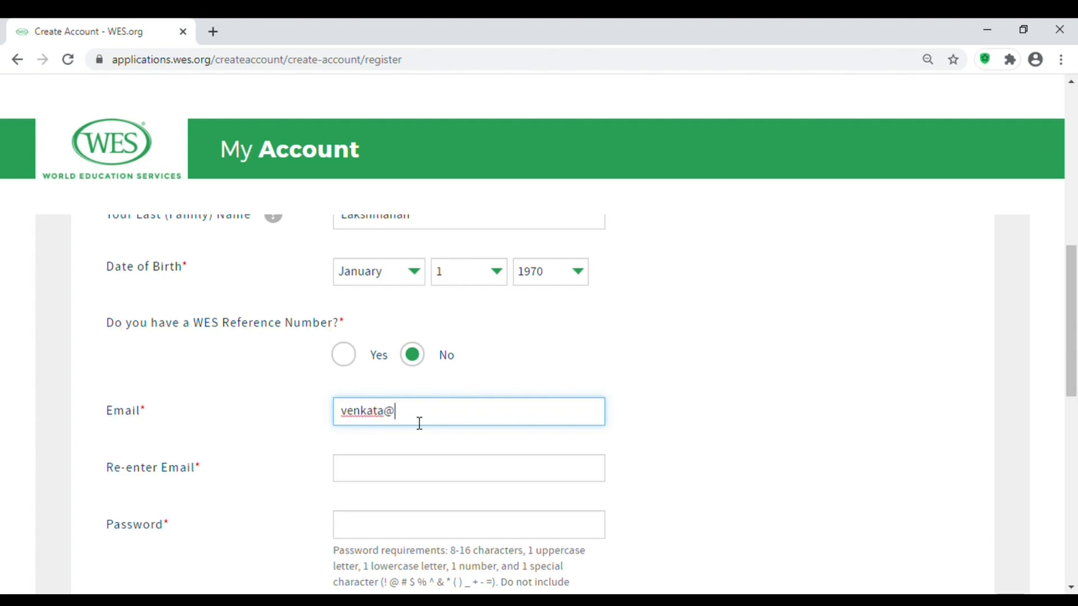
left_click_drag(462, 421, 355, 421)
key("ctrl+c")
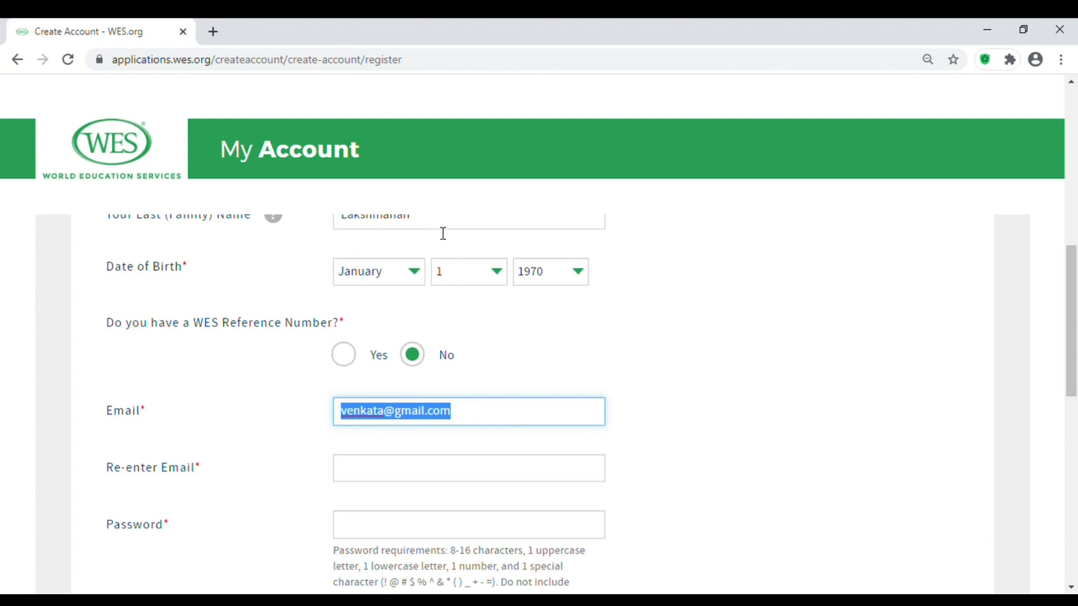
left_click(409, 476)
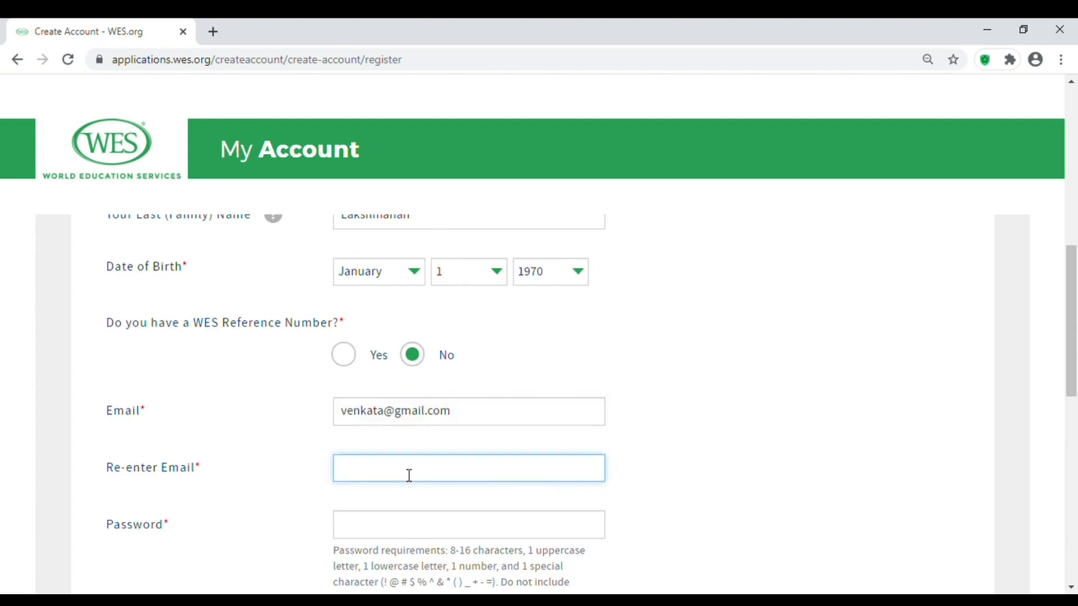
key("ctrl+v")
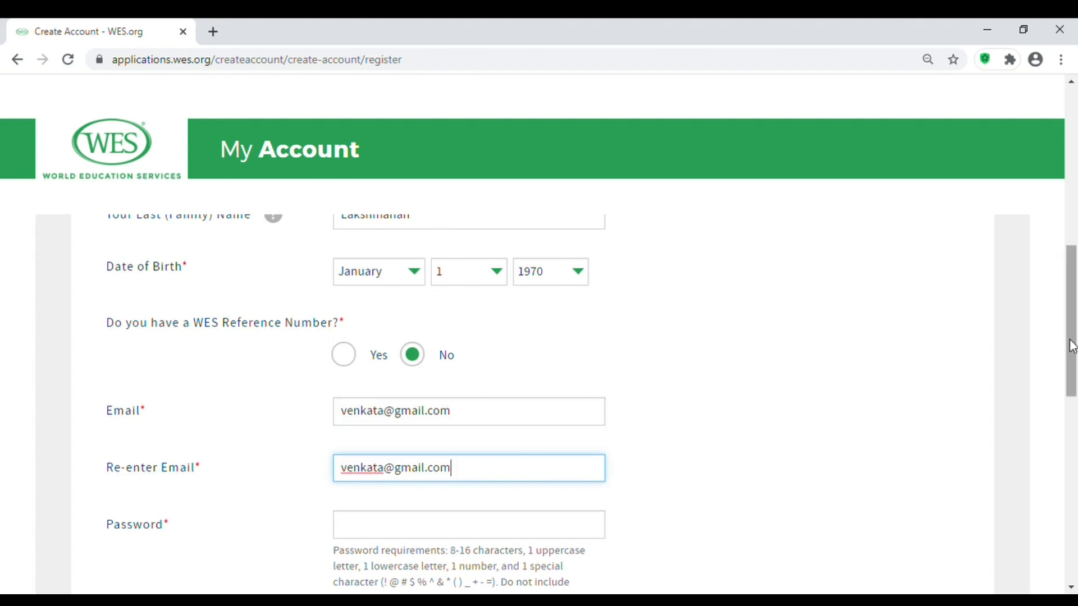
Enter the account password and re-enter it to confirm.
left_click_drag(1071, 345, 1072, 385)
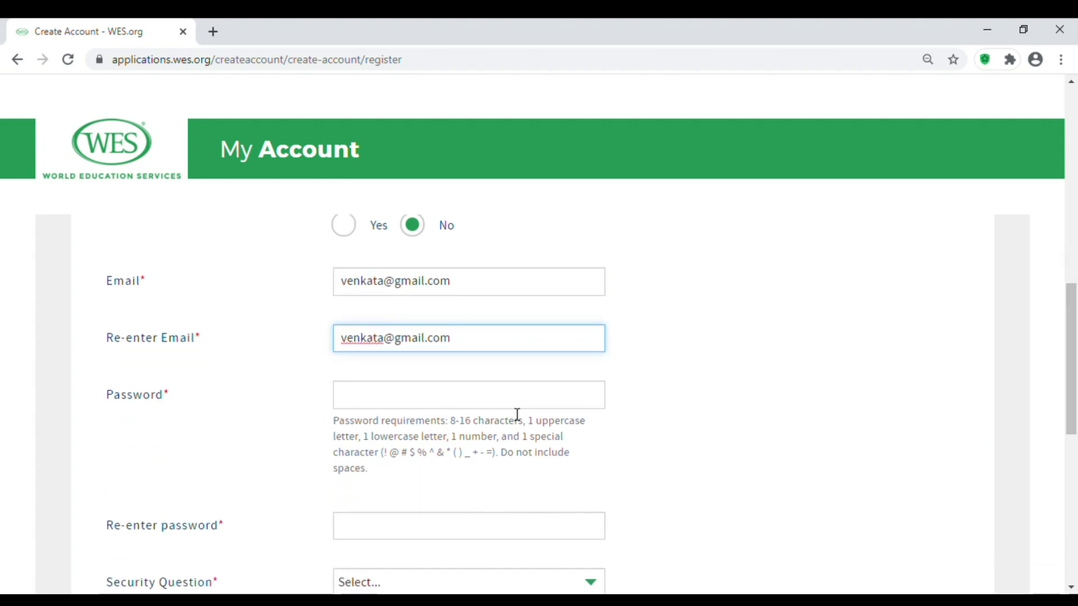
left_click(501, 405)
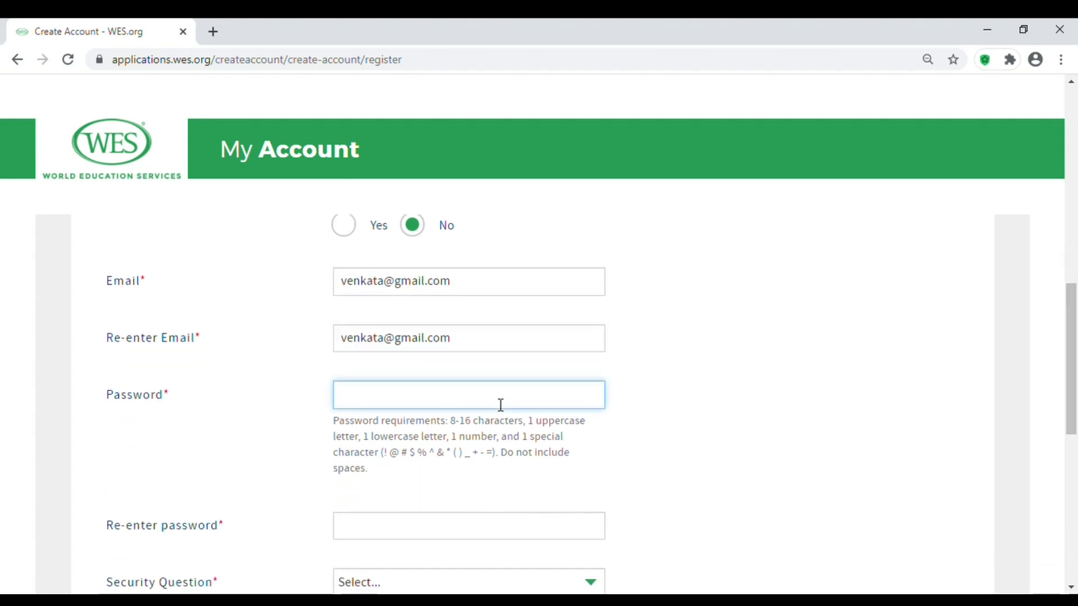
type("•")
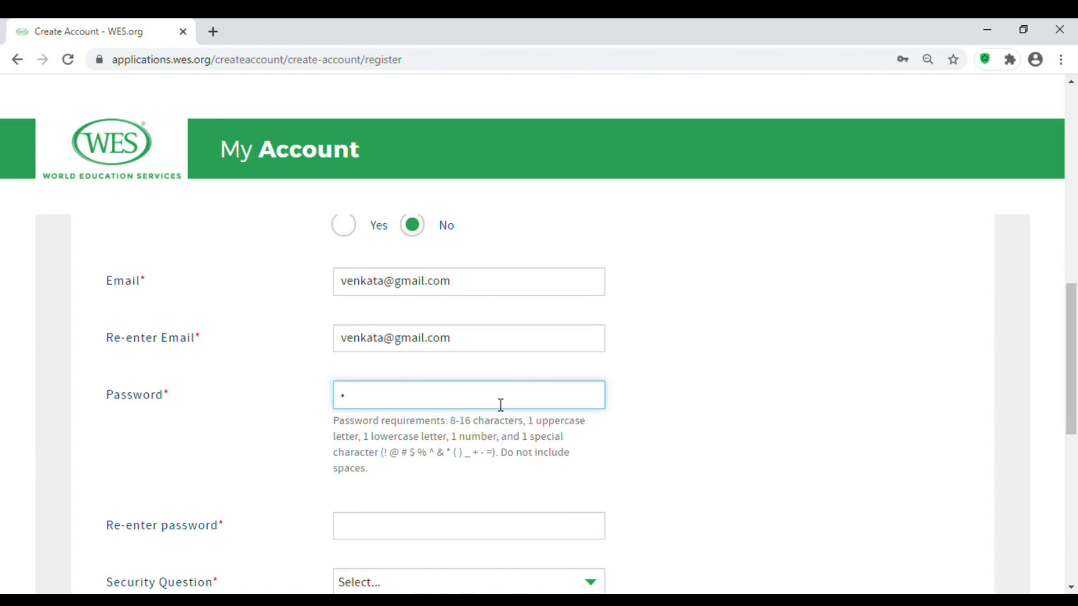
type("••••••••")
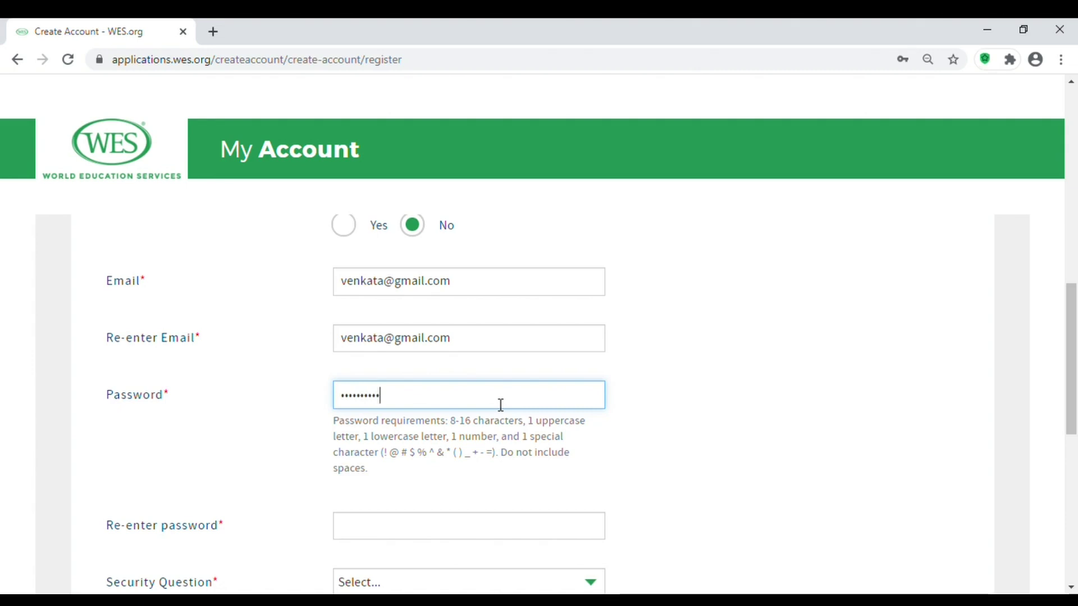
left_click(453, 534)
type("••••••••")
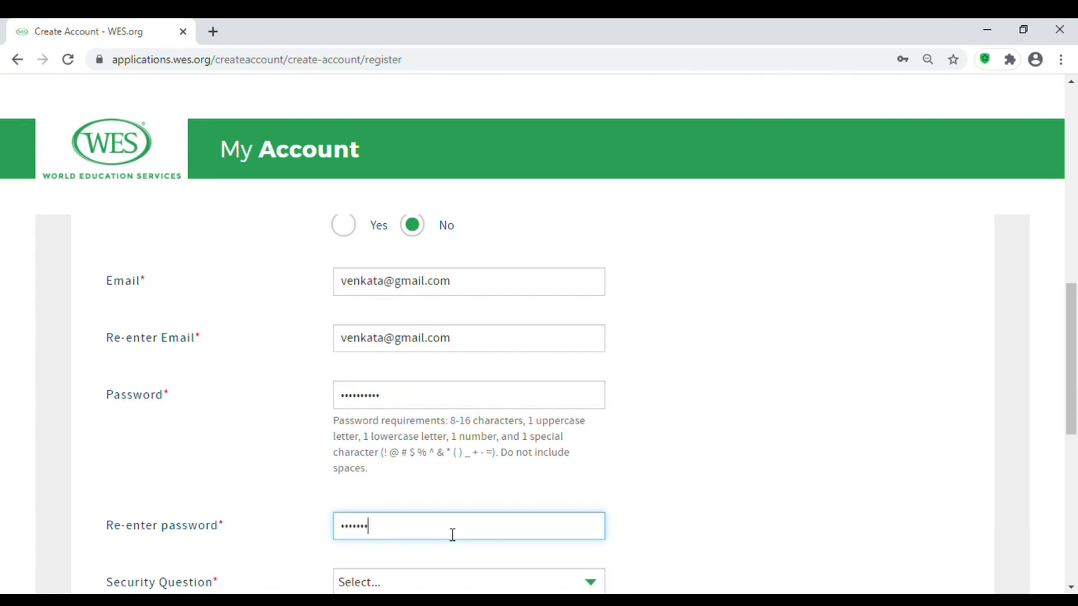
type("•")
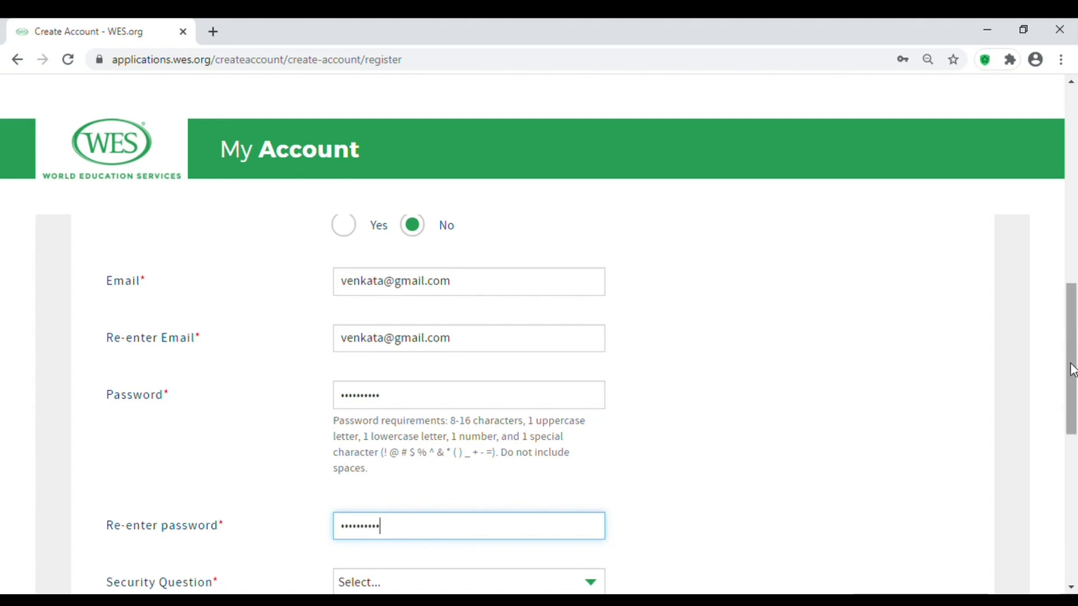
Choose 'What is your favorite color?' as security question, enter its answer, and create the account.
left_click_drag(1073, 388, 1073, 438)
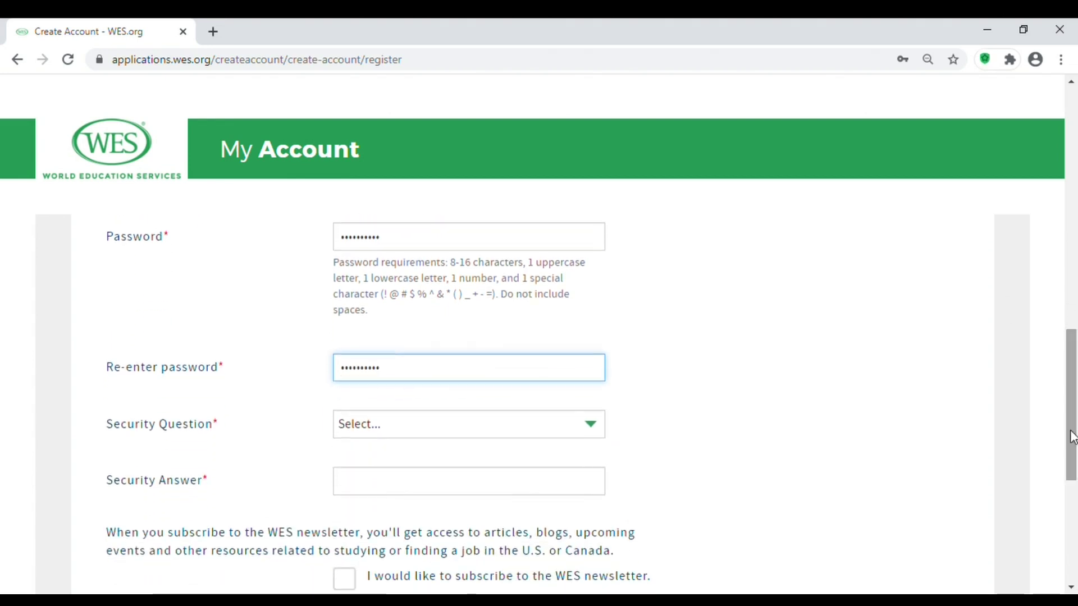
left_click(597, 425)
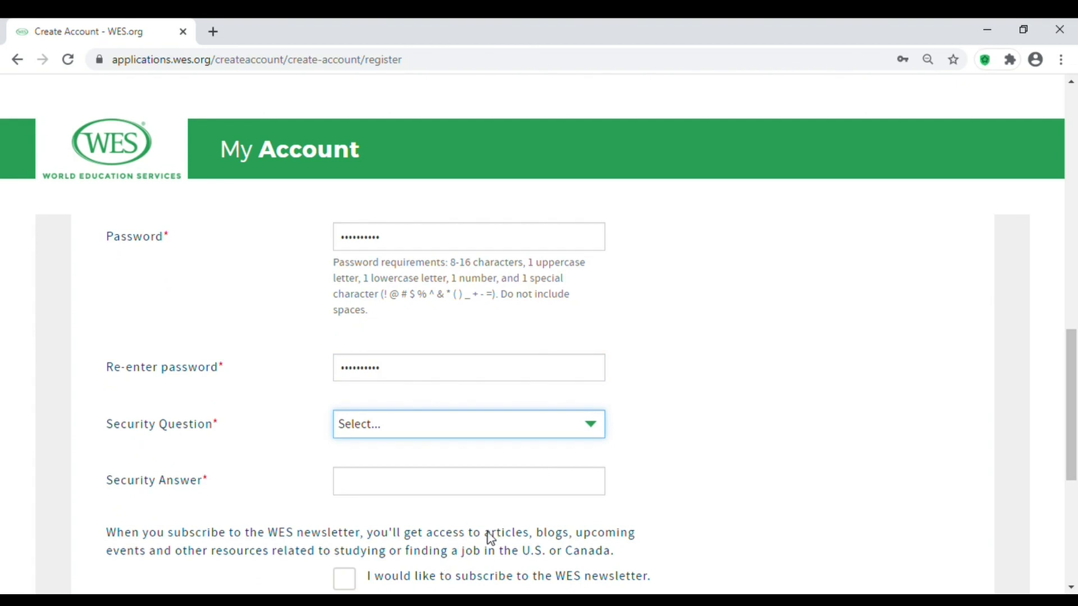
key("Down")
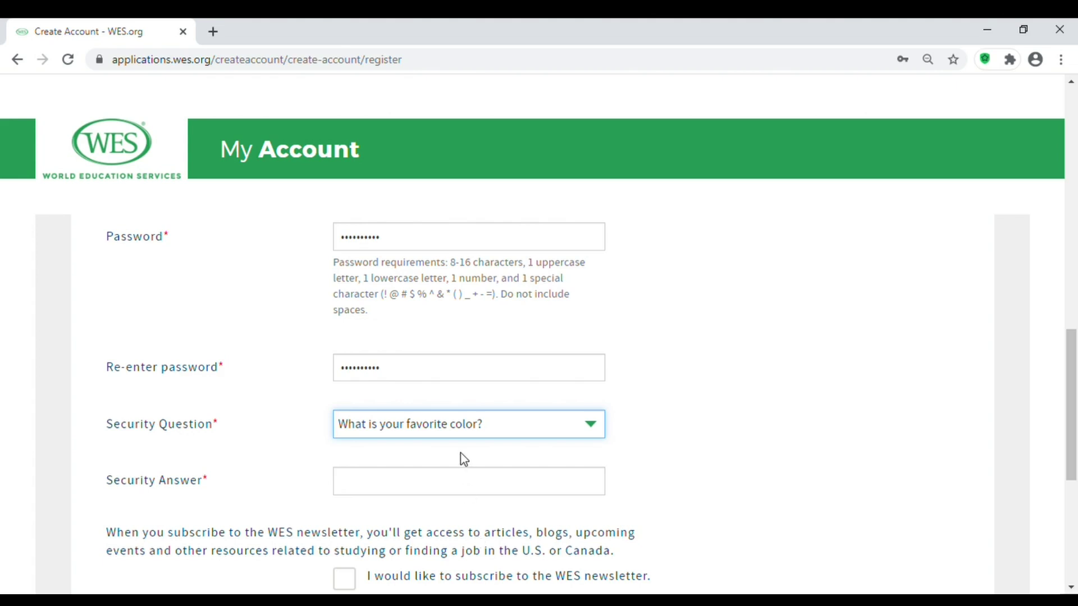
left_click(466, 484)
type("Red")
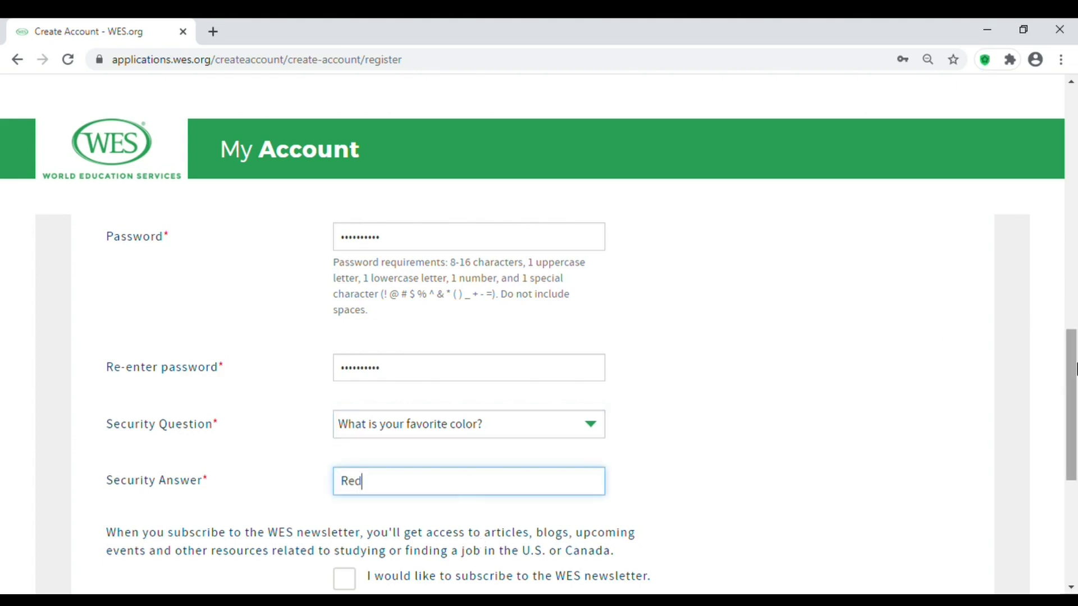
scroll(1074, 405, "down", 2)
left_click_drag(1073, 405, 1073, 424)
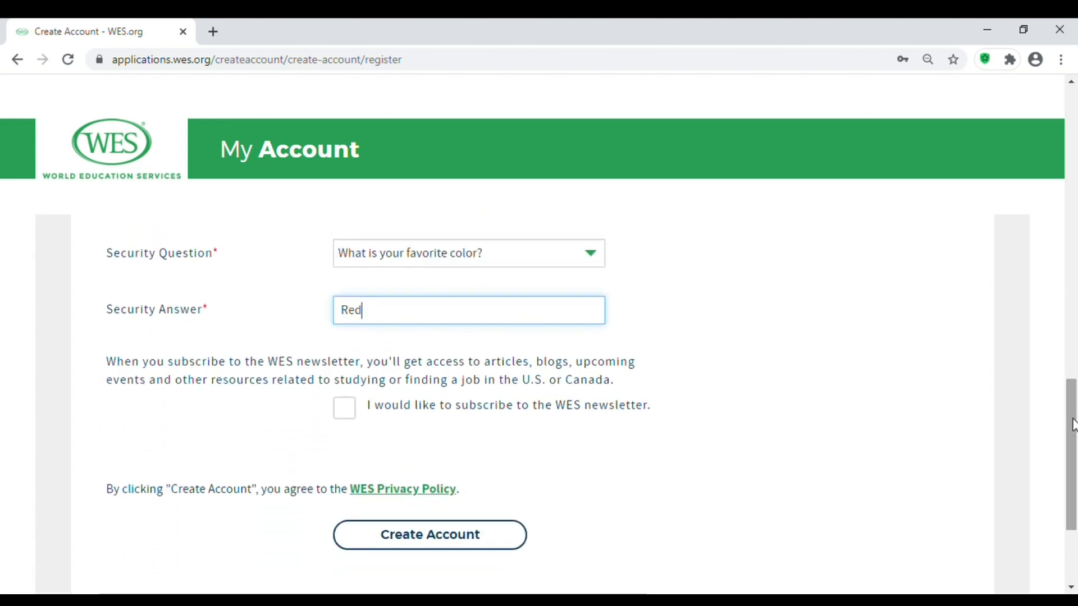
left_click(444, 543)
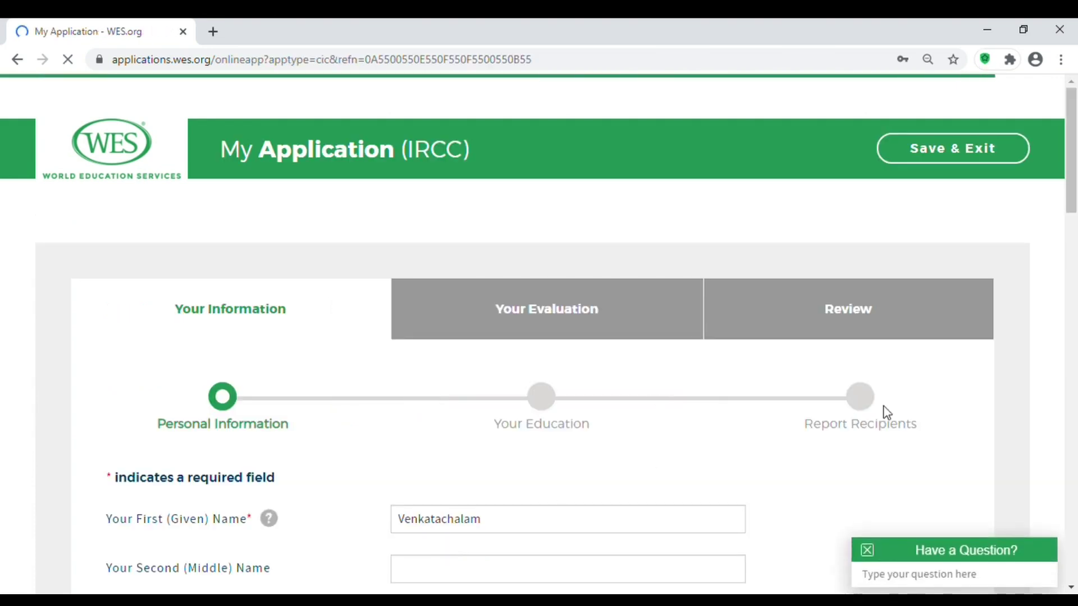
Set the applicant's gender to Male.
left_click_drag(1073, 196, 1073, 246)
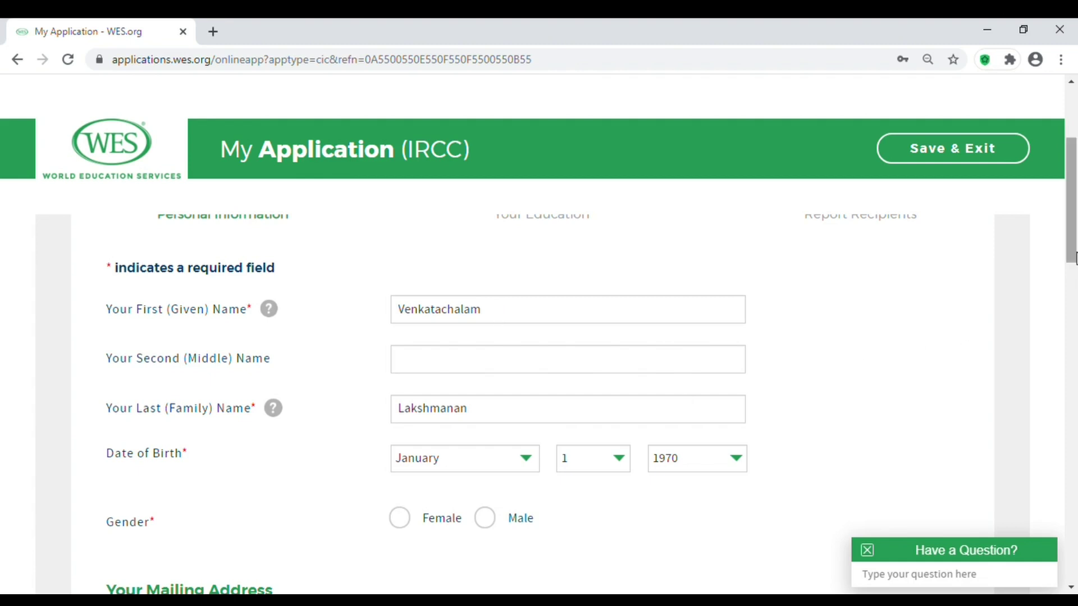
left_click_drag(1073, 249, 1075, 296)
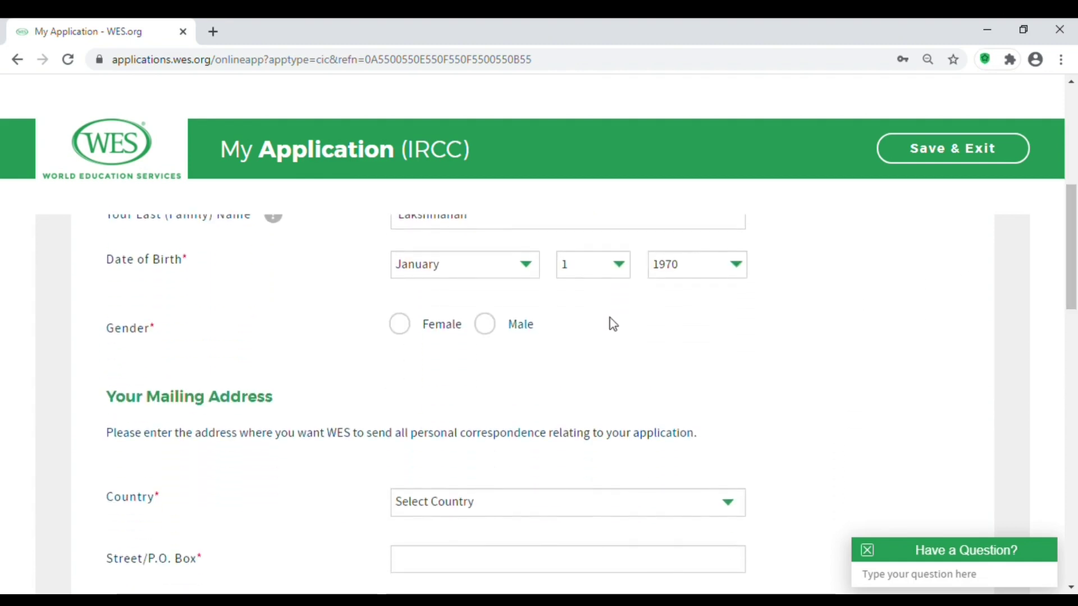
left_click(488, 327)
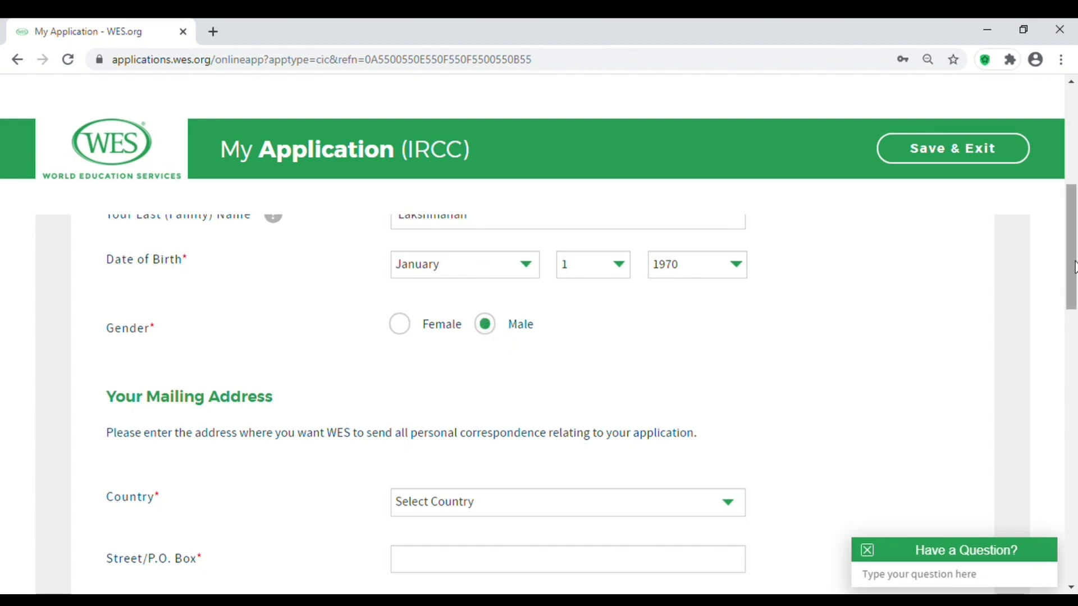
Set the mailing address country to India.
left_click_drag(1072, 285, 1073, 317)
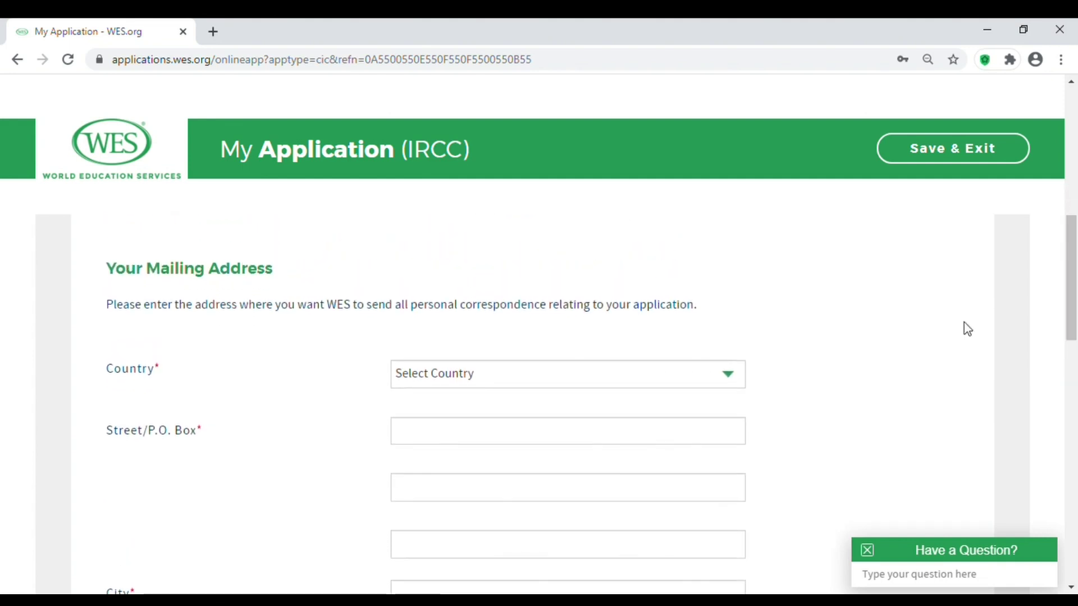
left_click(720, 370)
key("i")
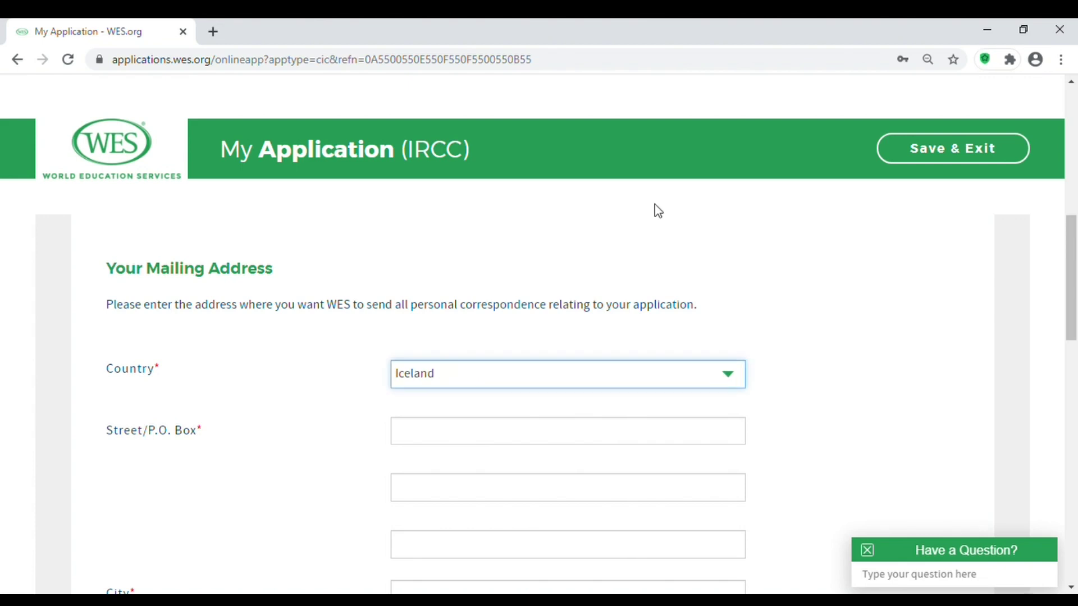
key("i")
left_click(422, 446)
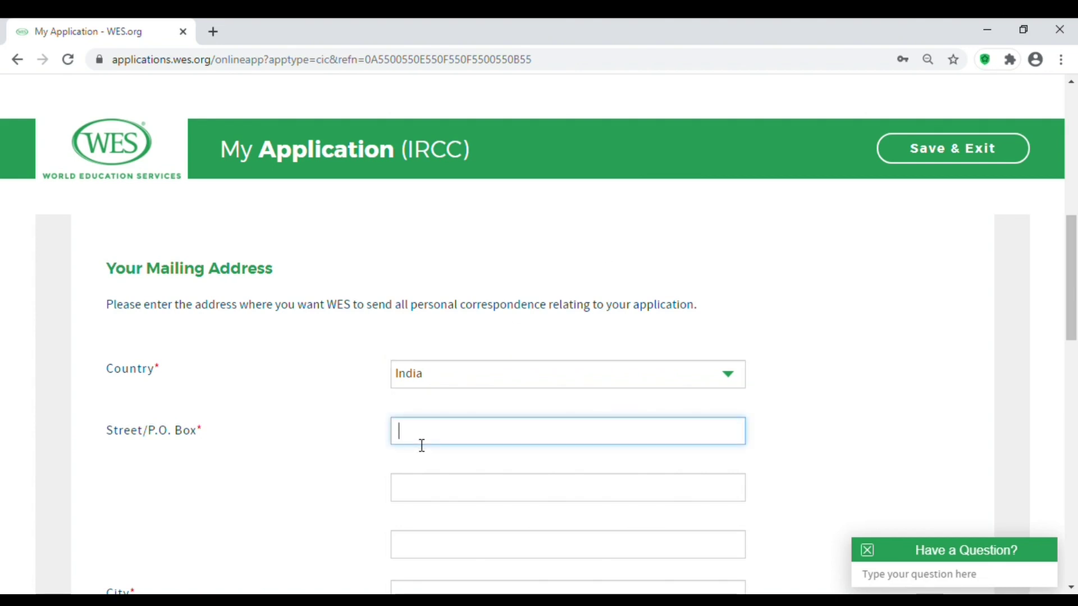
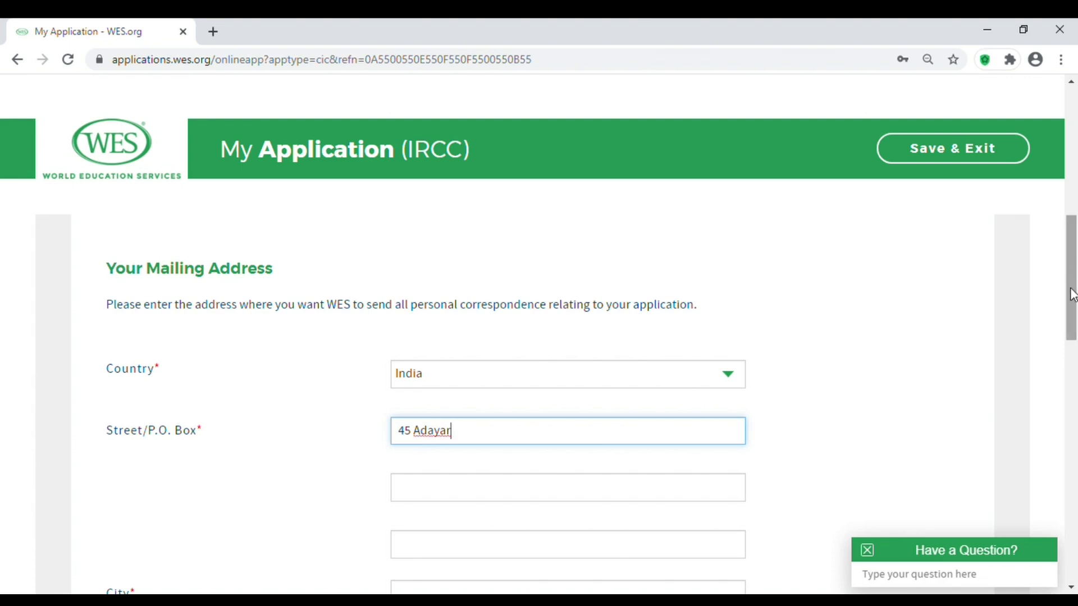
Enter the mailing street address and city.
left_click_drag(1070, 294, 1066, 356)
left_click(615, 351)
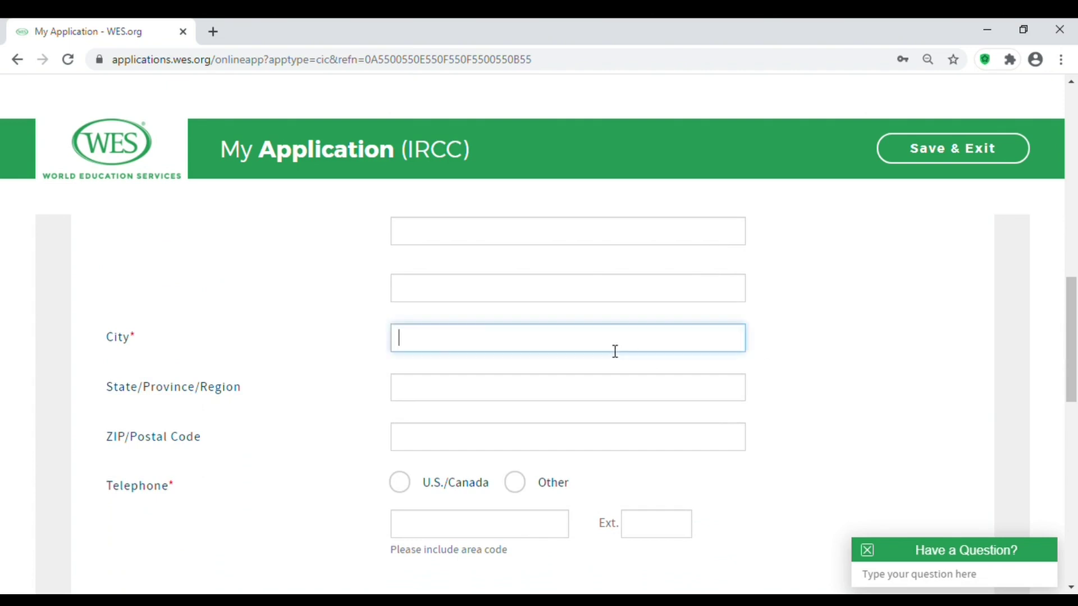
Mark the telephone as outside US/Canada, enter the number with country code, and continue.
scroll(1072, 325, "down", 1)
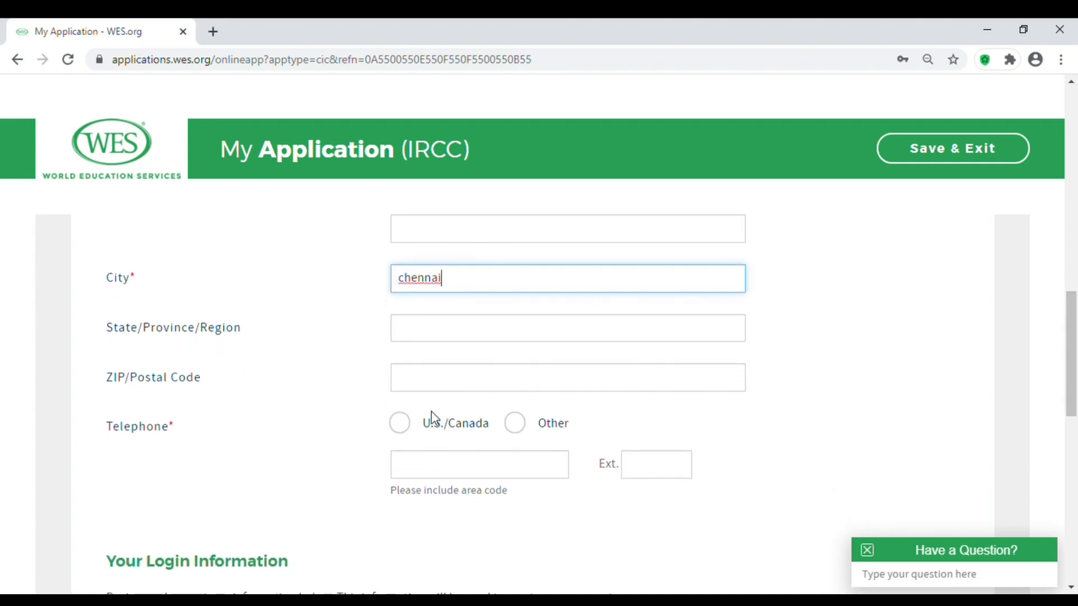
left_click(528, 433)
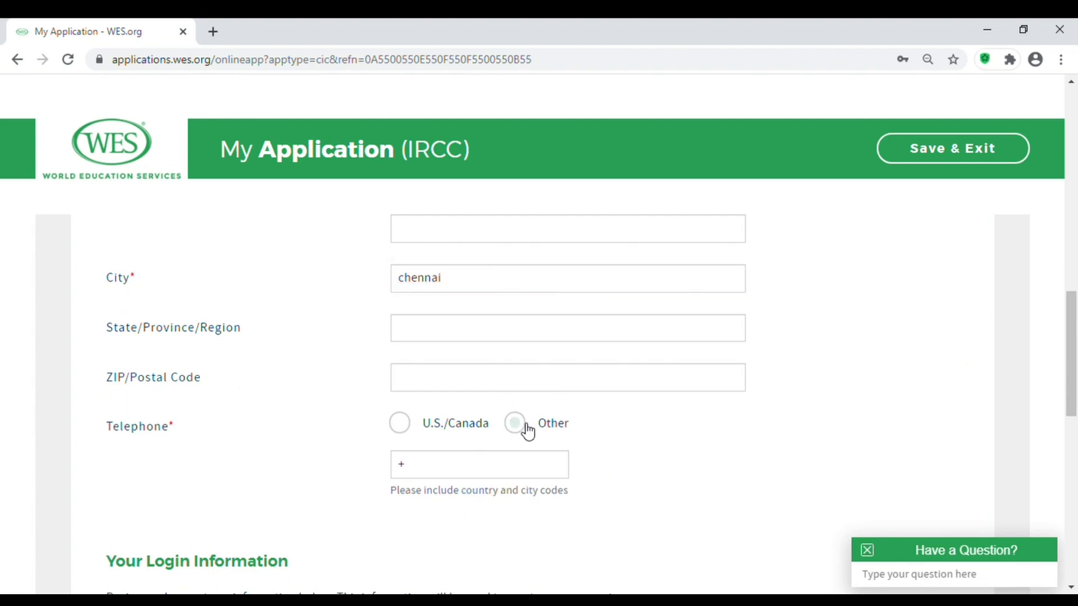
left_click(498, 470)
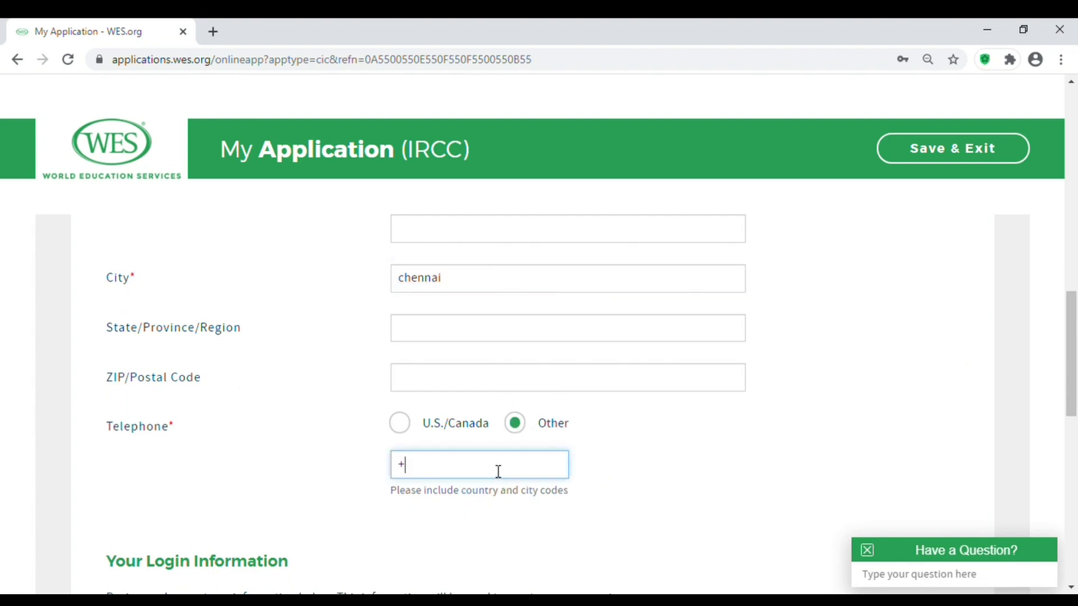
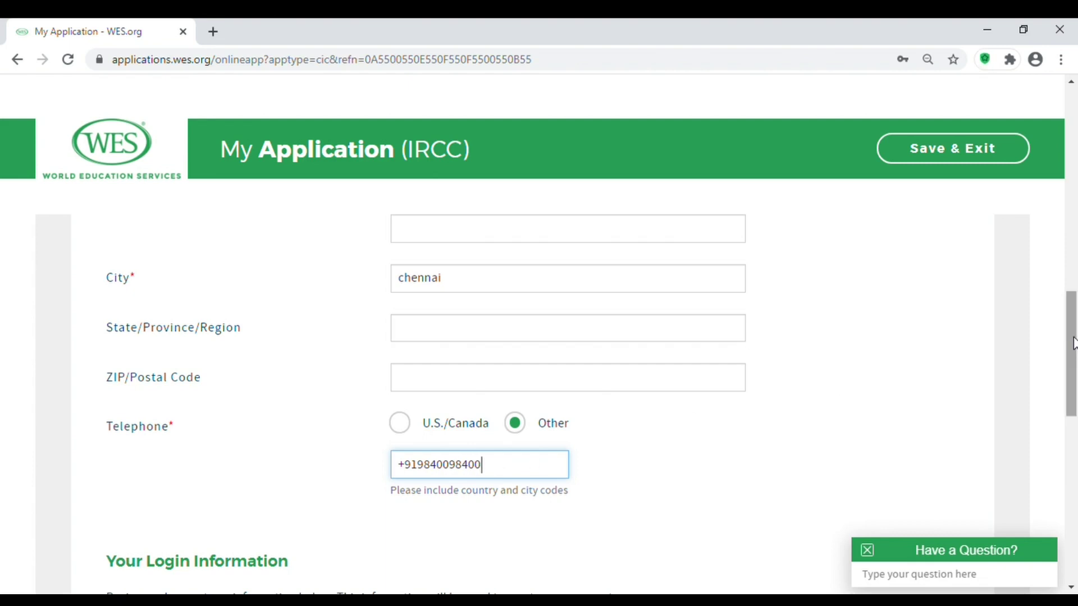
left_click_drag(1073, 356, 1073, 517)
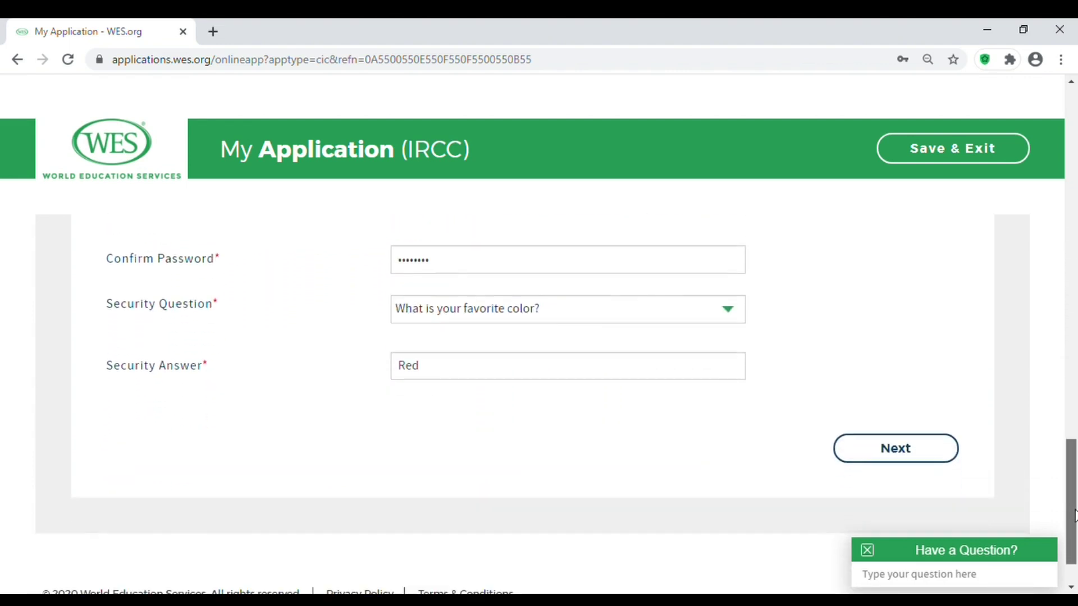
left_click(917, 454)
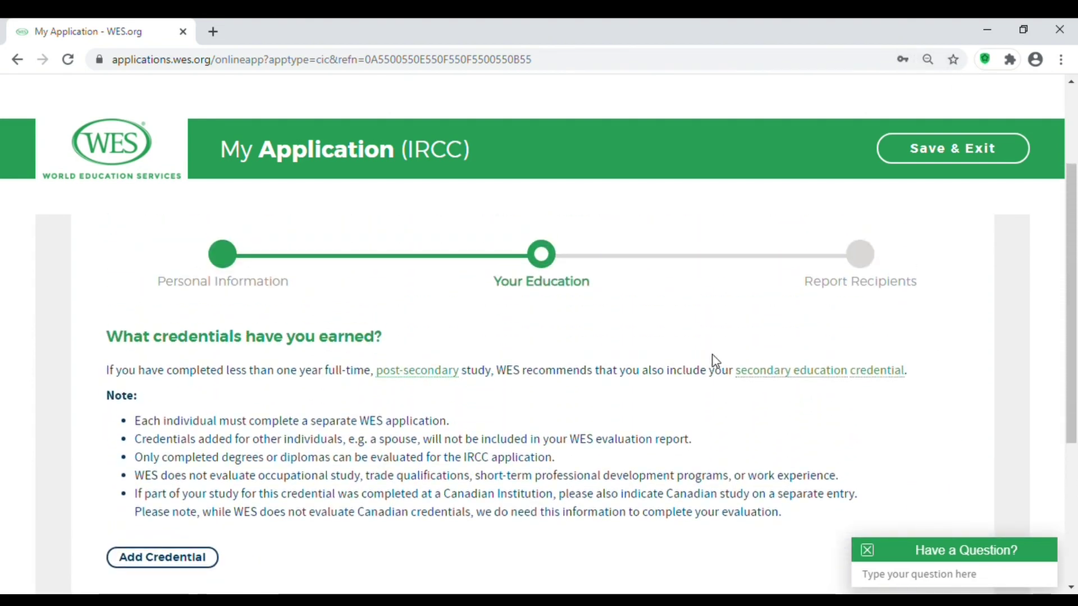
Scroll down the Your Education page and open the Add Credential form.
left_click_drag(1072, 246, 1073, 299)
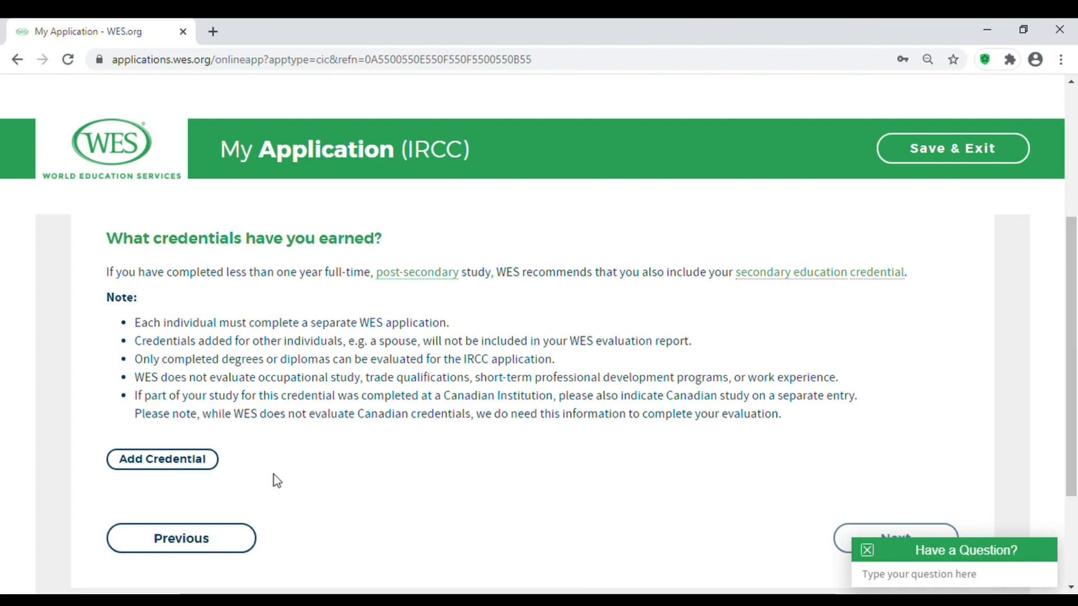
left_click(203, 468)
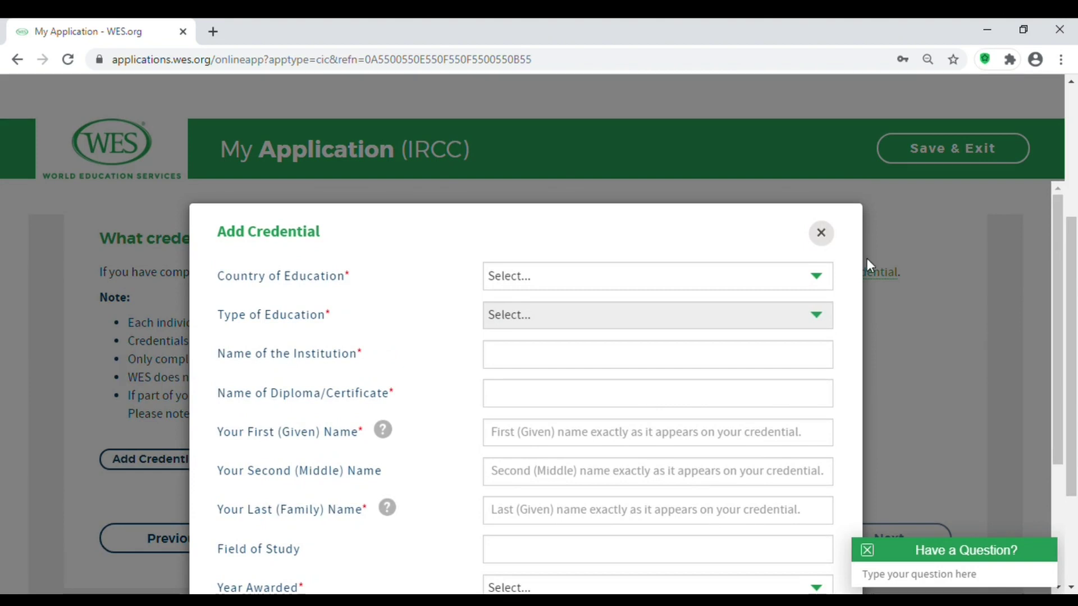
Set the credential to India, University Education, and Bachelor's Degree Programs.
left_click_drag(1073, 238, 1073, 259)
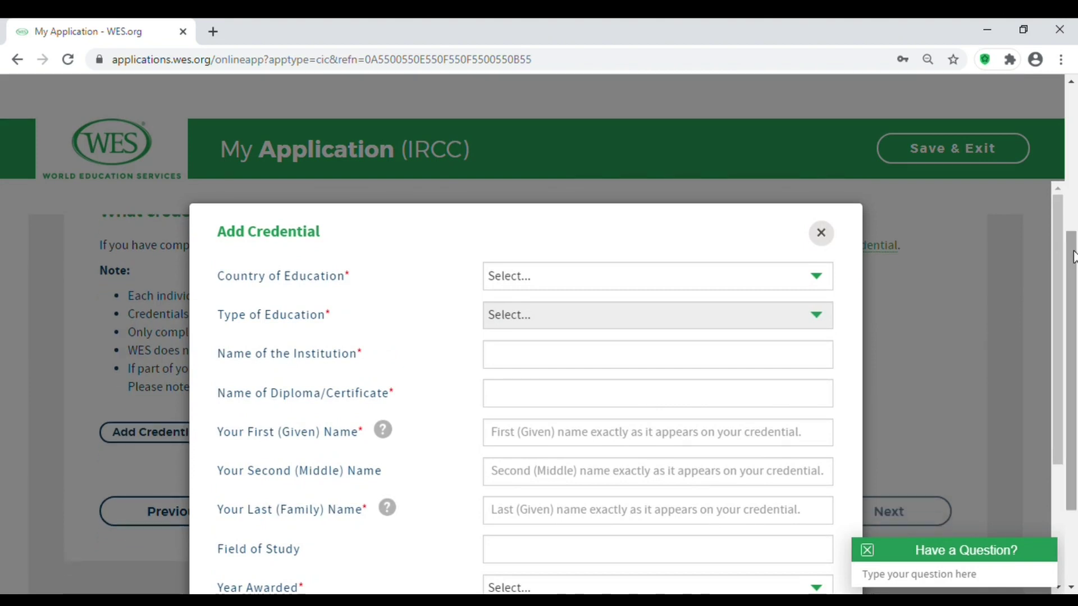
left_click(806, 279)
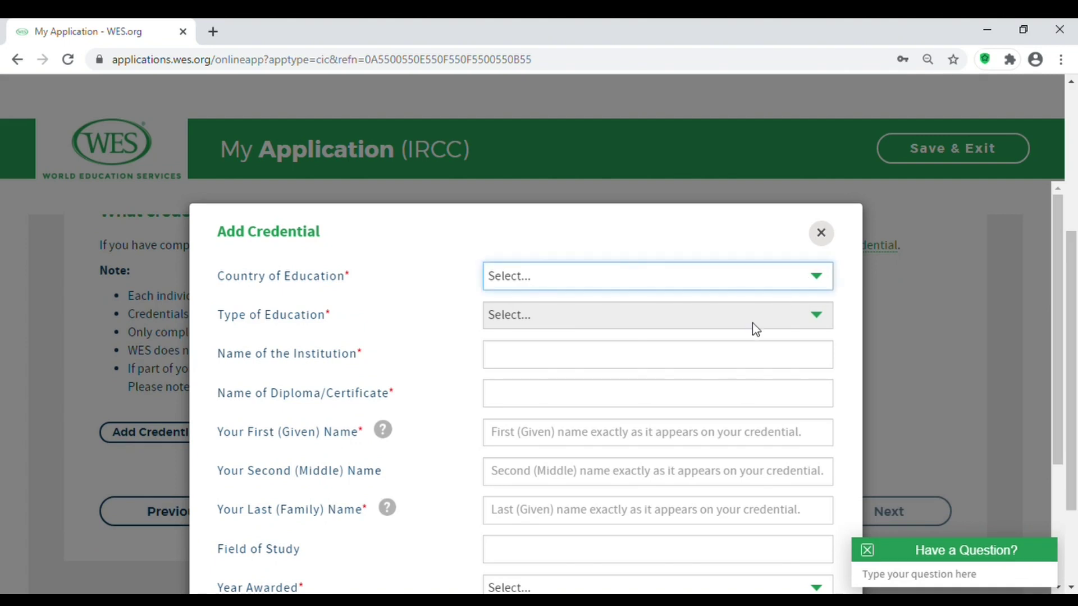
key("i")
key("i")
left_click(699, 324)
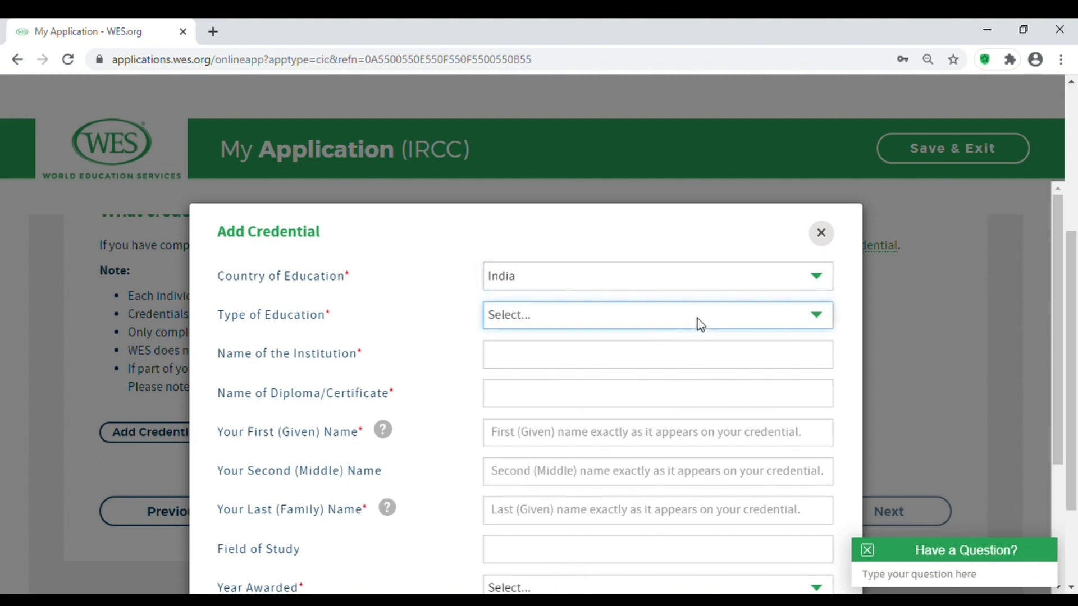
left_click(634, 365)
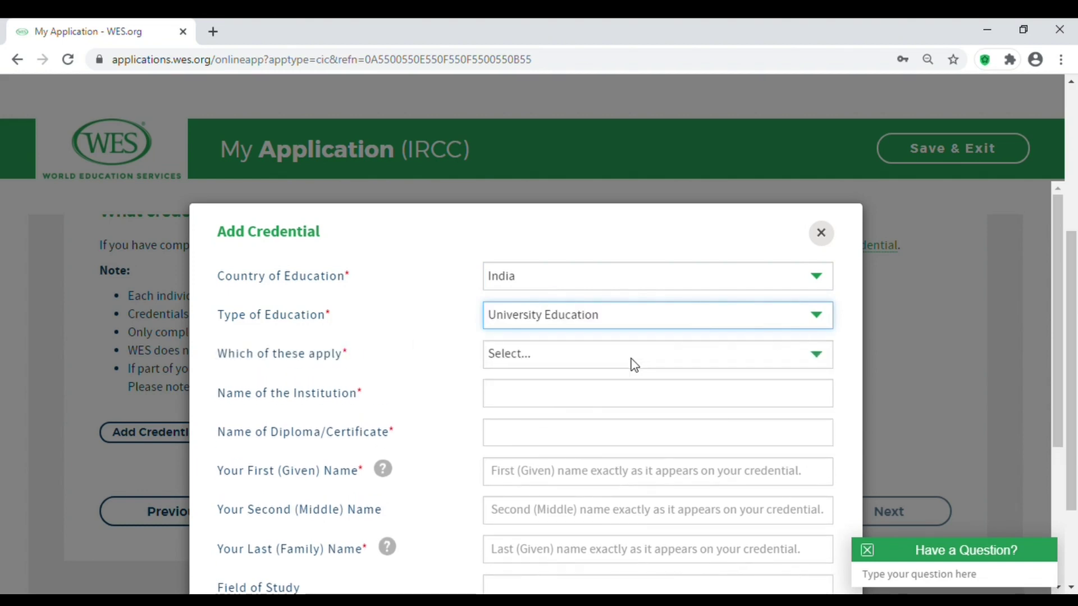
left_click(649, 363)
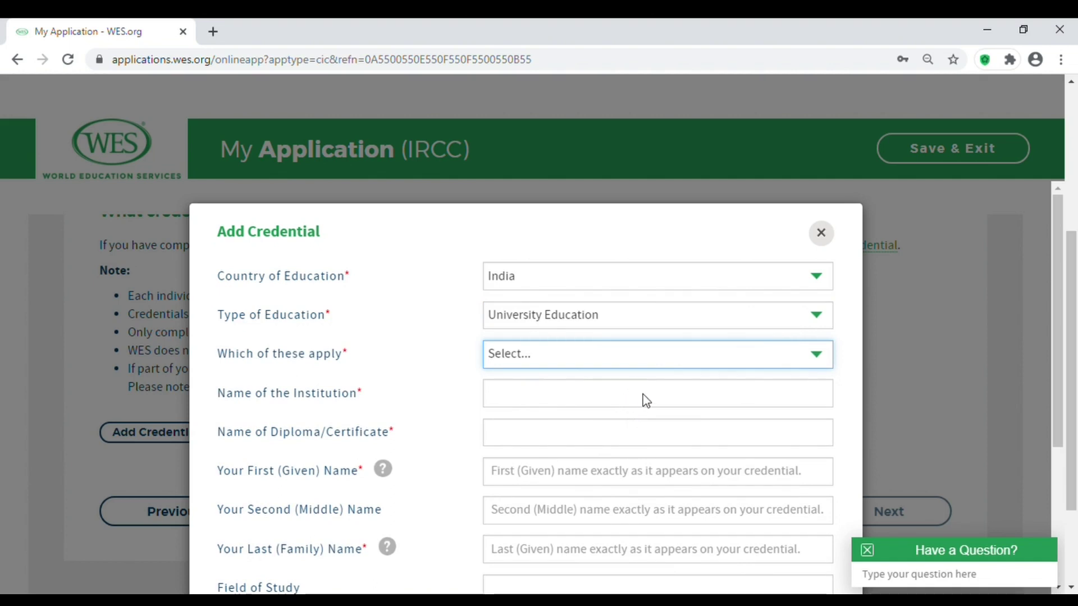
key("Down")
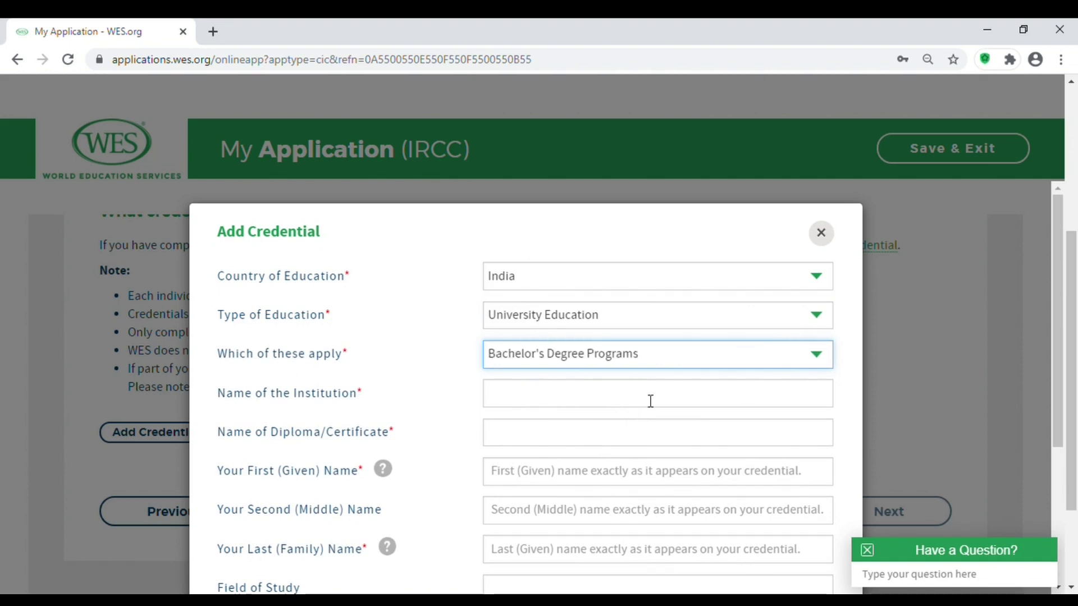
left_click(643, 404)
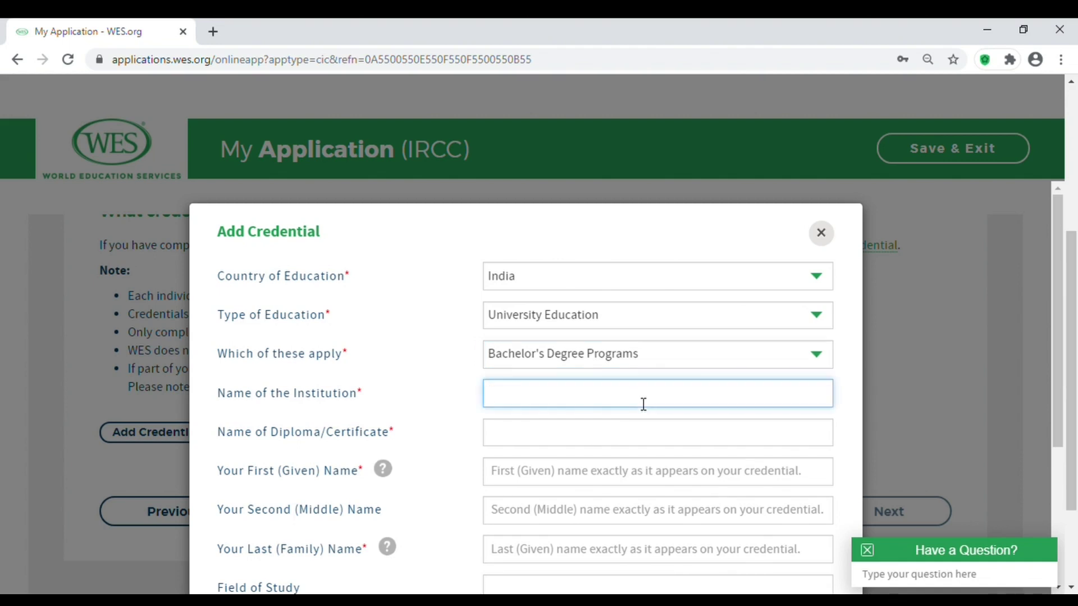
Select Anna University as institution and Bachelor of Mechanical Engineering as the diploma.
type("anna")
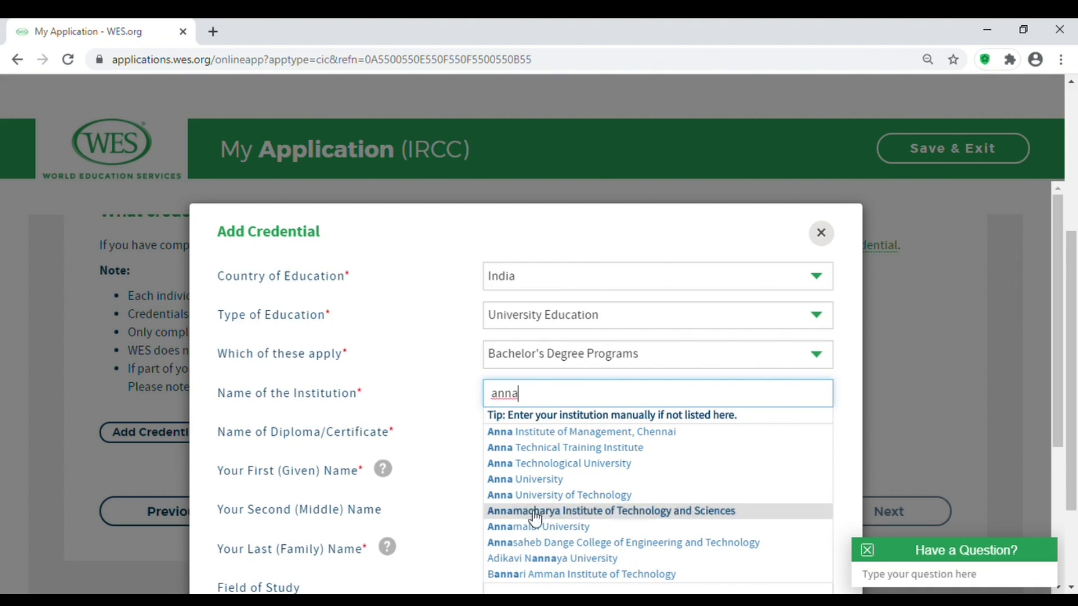
left_click(553, 484)
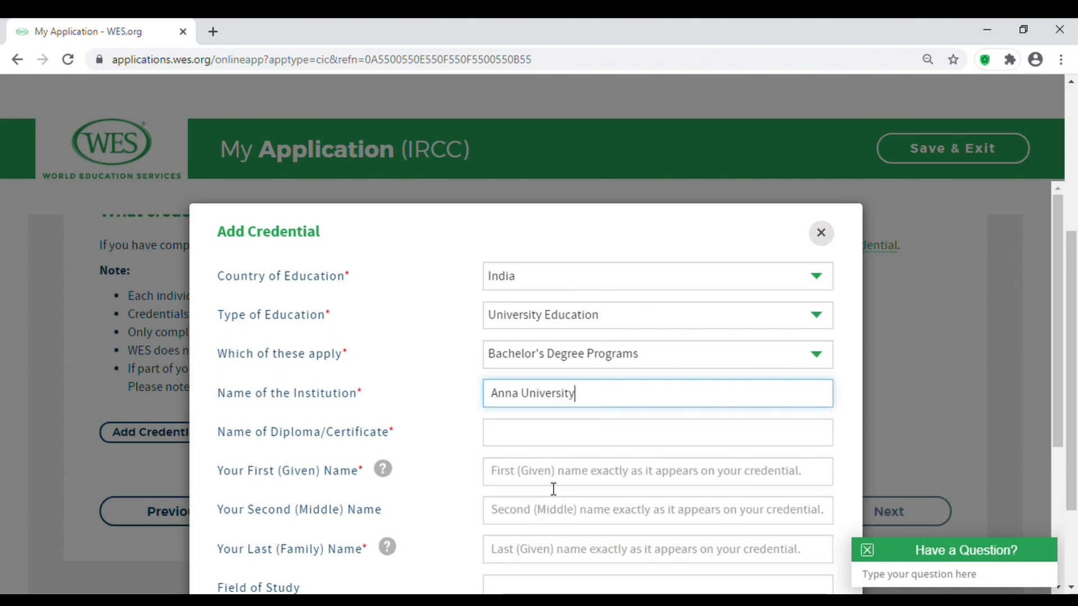
left_click(577, 440)
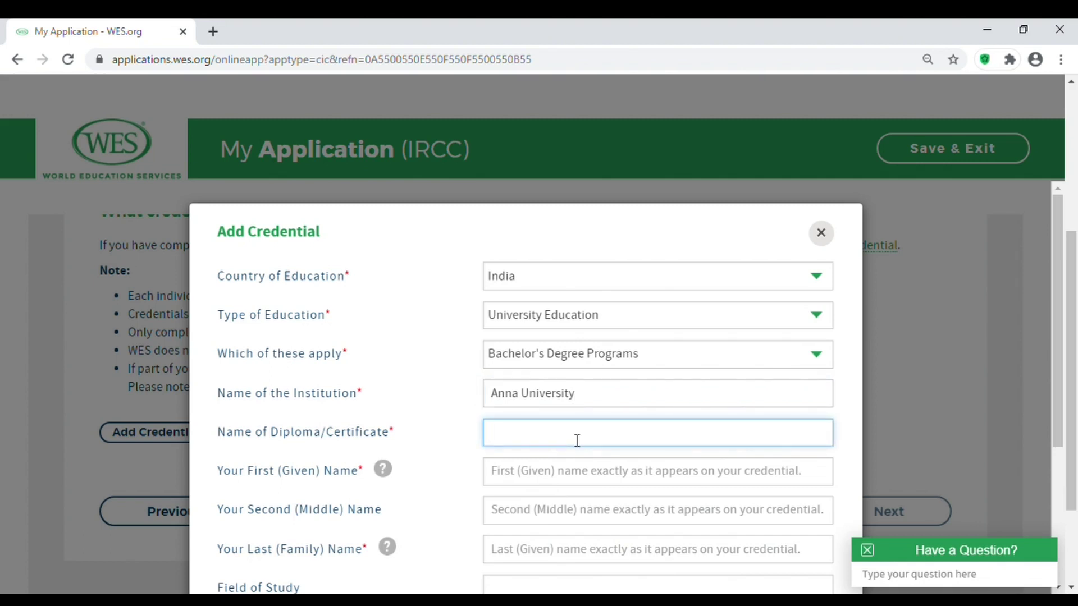
type("mech")
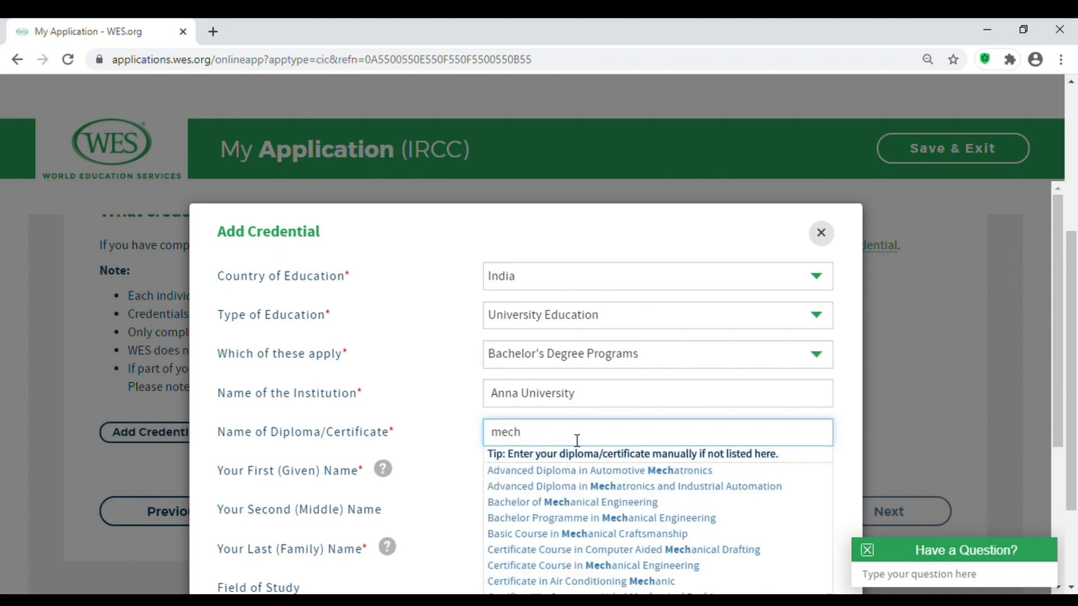
left_click(570, 505)
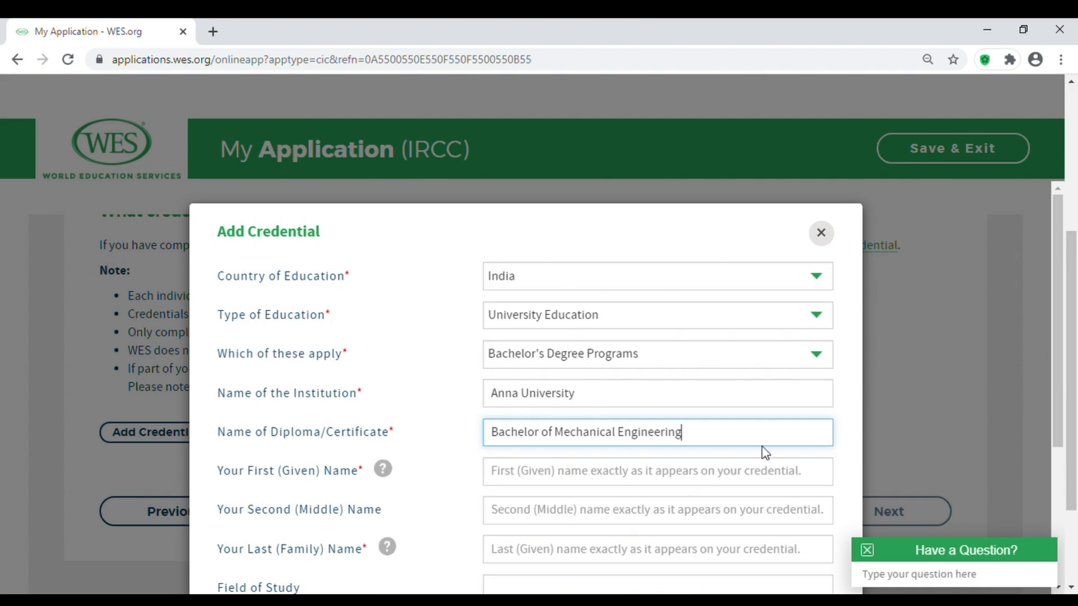
Fill in the credential holder's first and last names.
left_click_drag(1057, 359, 1061, 403)
left_click(715, 418)
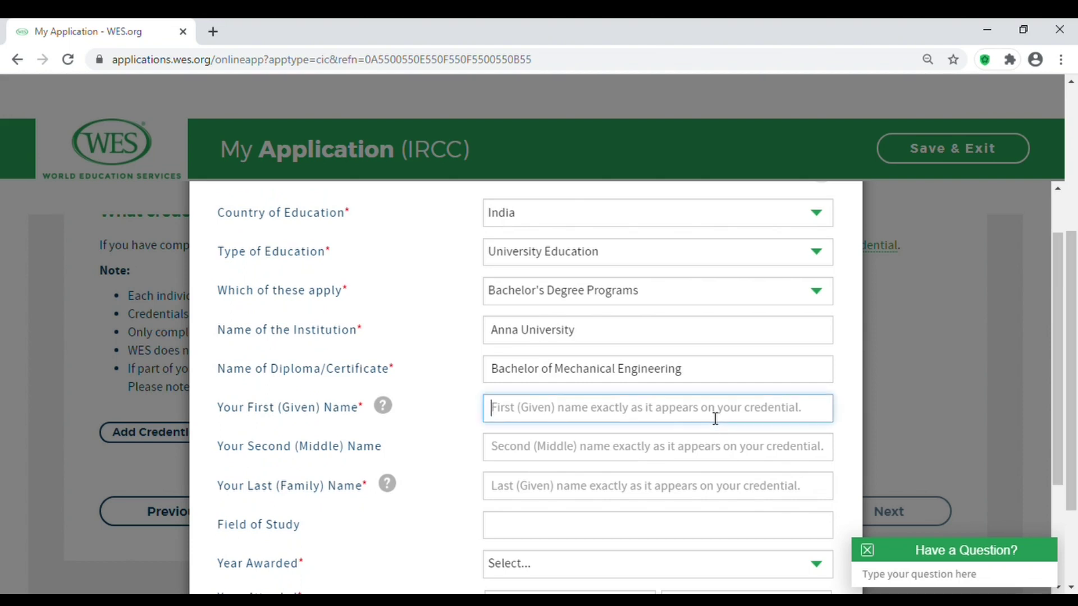
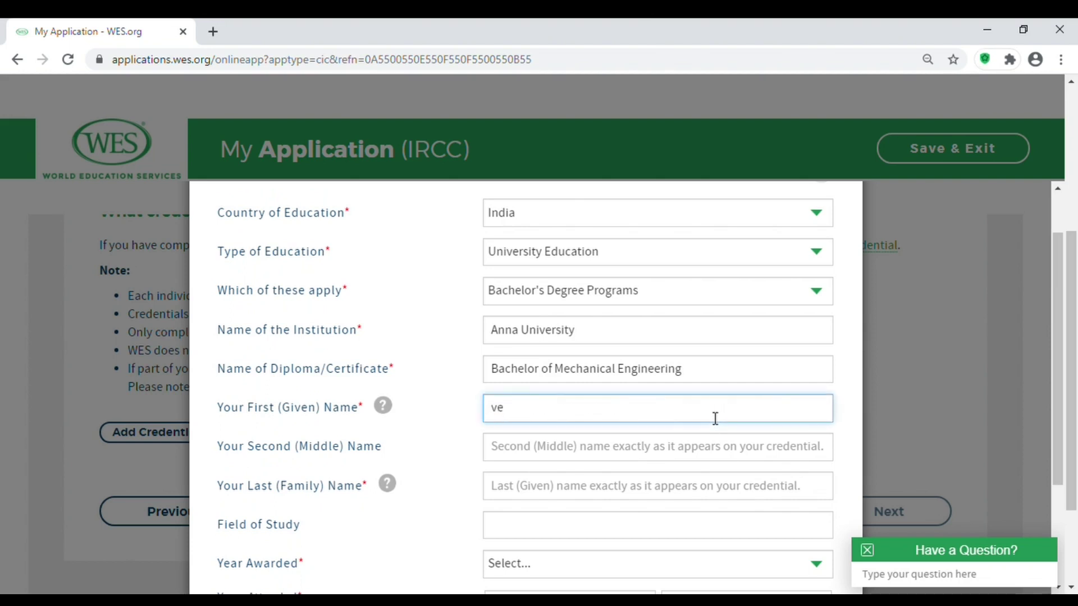
left_click(588, 497)
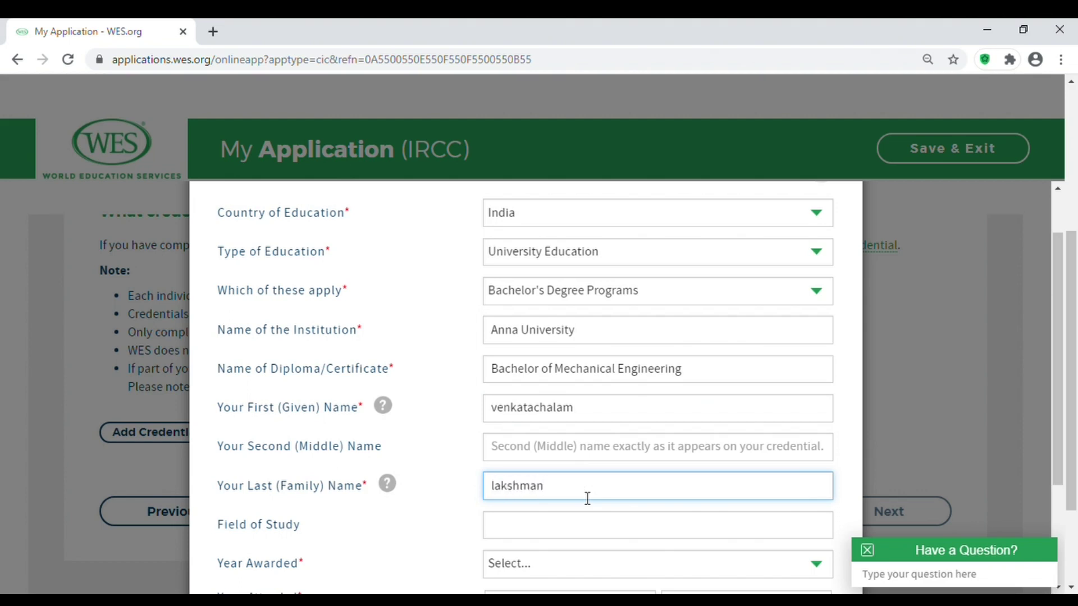
left_click(1053, 346)
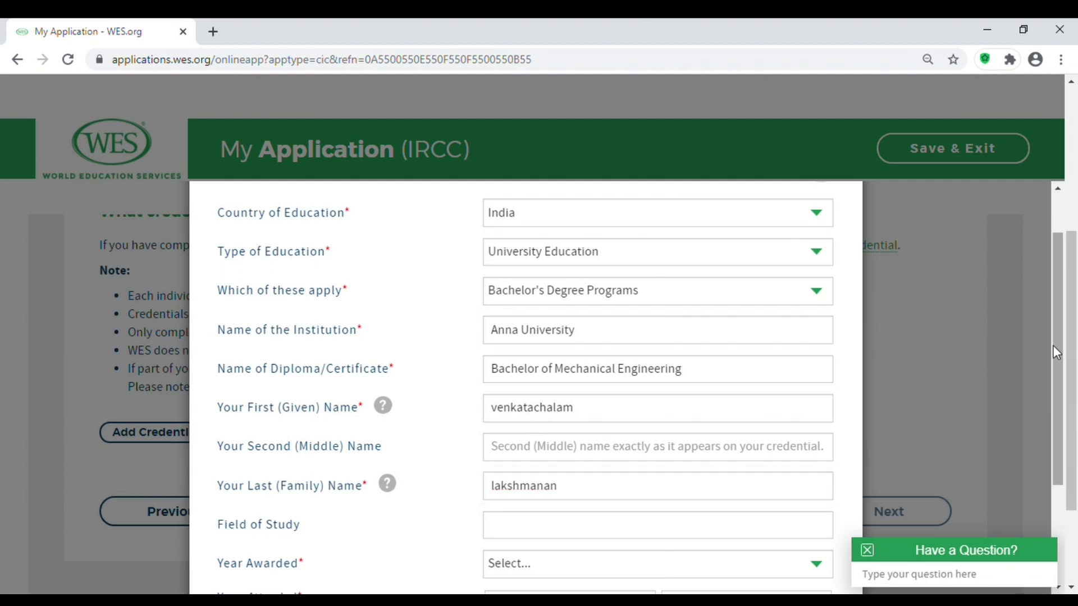
left_click_drag(1059, 407, 1059, 453)
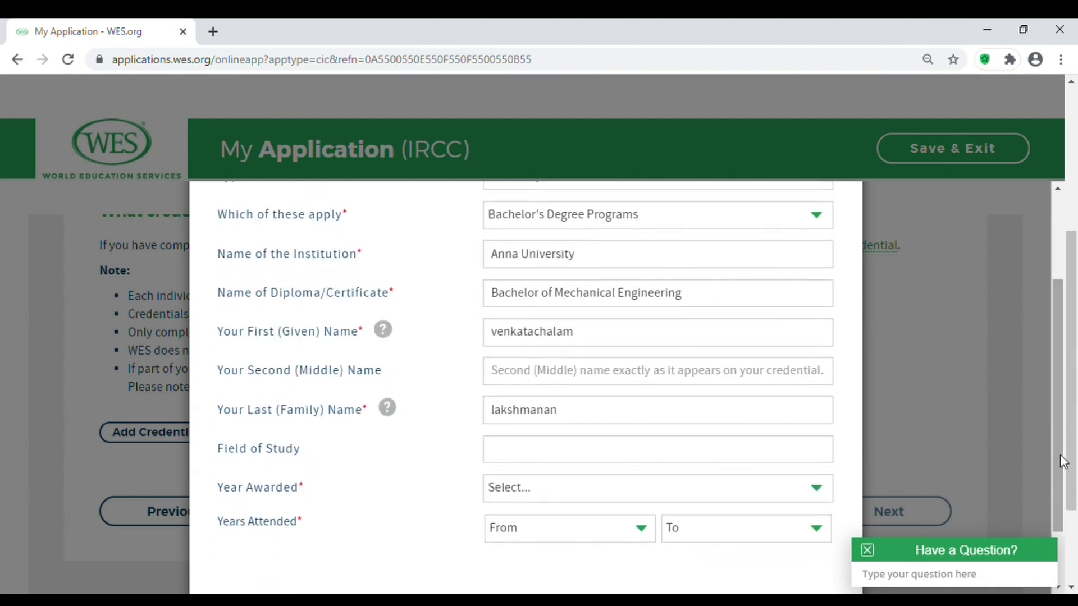
Set Year Awarded to 2015, years attended 2011 to 2015, and save the credential.
left_click(814, 492)
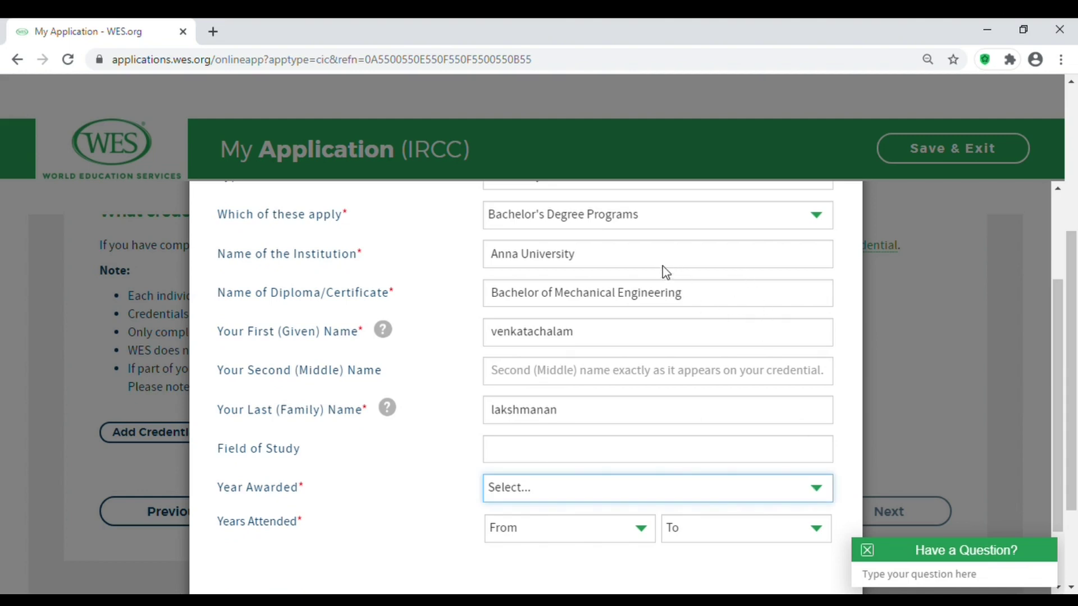
type("2015")
left_click_drag(1055, 332, 1058, 375)
left_click(585, 481)
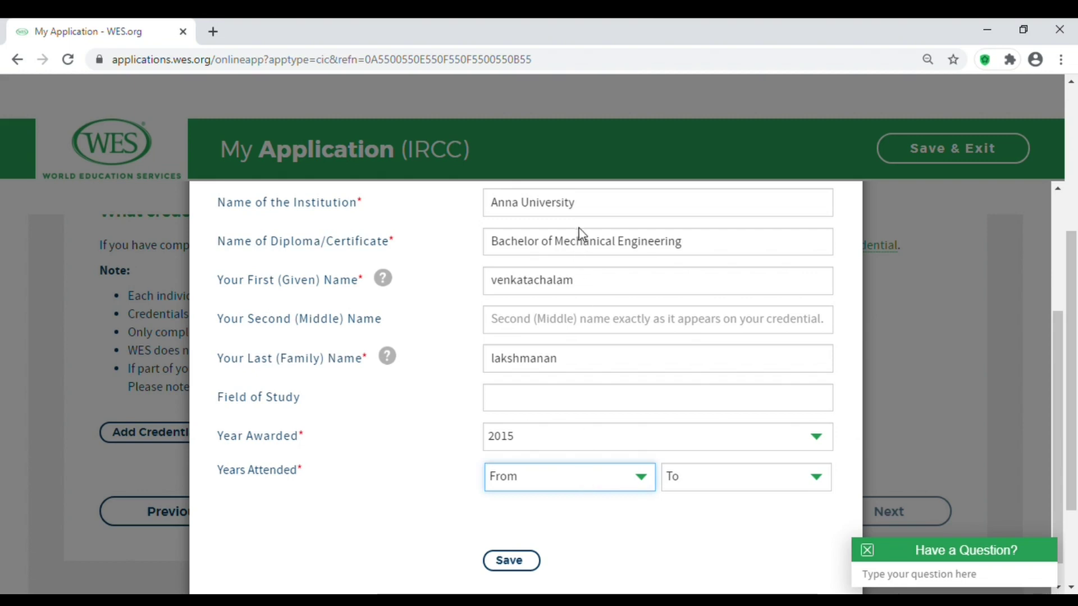
type("2011")
key("Tab")
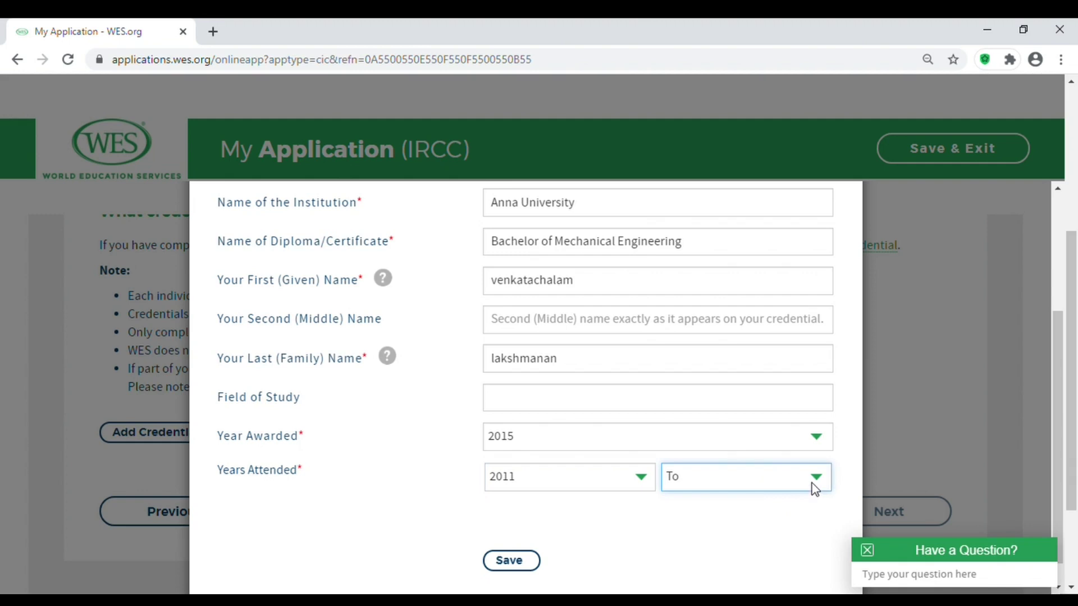
type("2015")
left_click(512, 560)
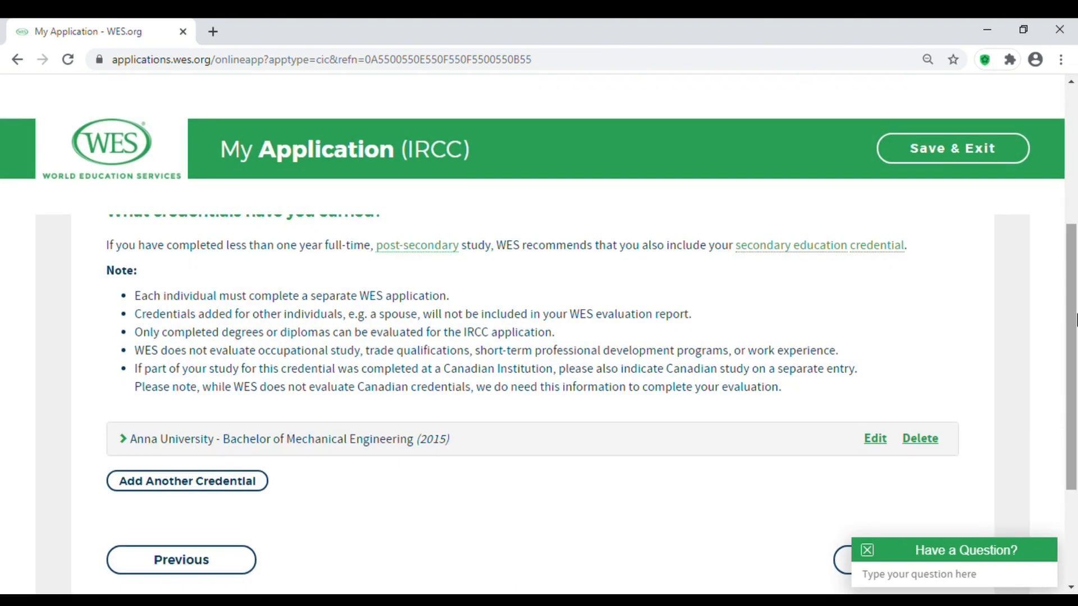
Check the saved Anna University Bachelor of Mechanical Engineering (2015) row and begin a second credential.
left_click_drag(1074, 321, 1074, 336)
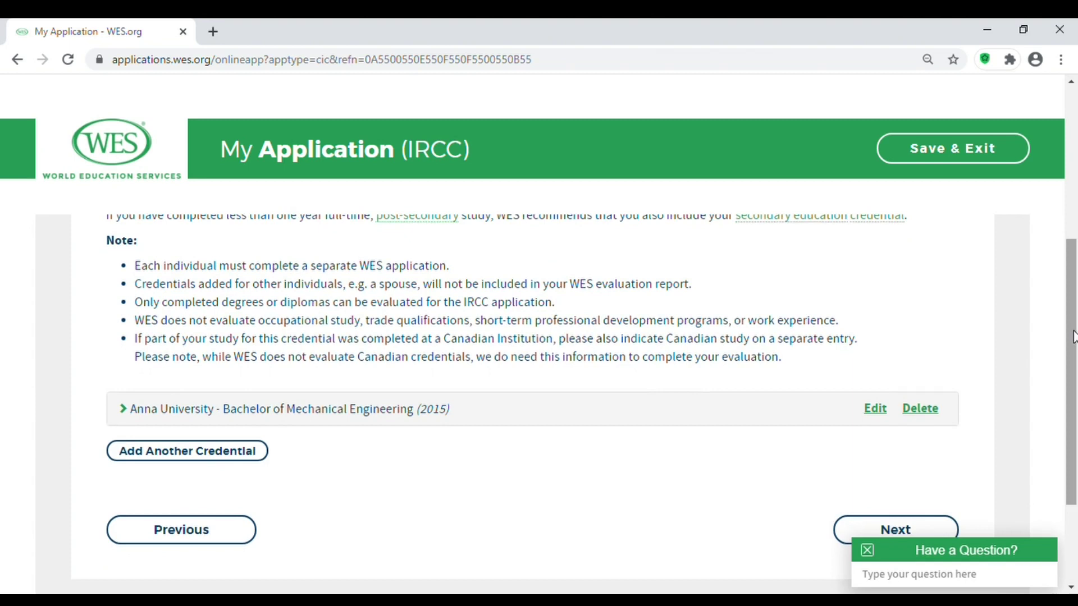
left_click_drag(458, 416, 125, 415)
left_click(432, 494)
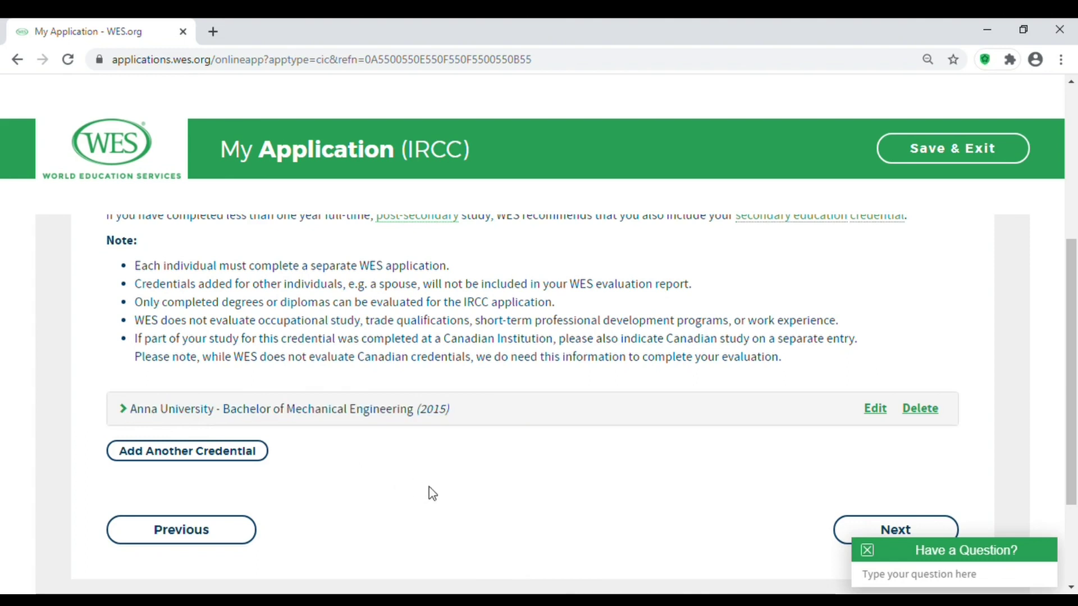
left_click(243, 456)
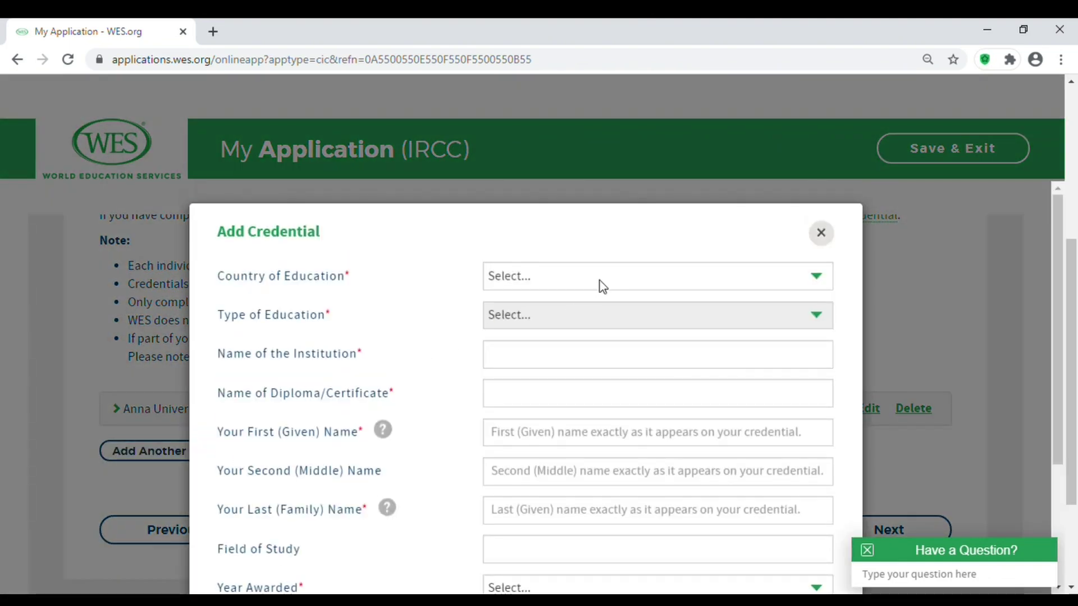
Set country to India, type University Education, and level to Master's degree programmes.
left_click(601, 277)
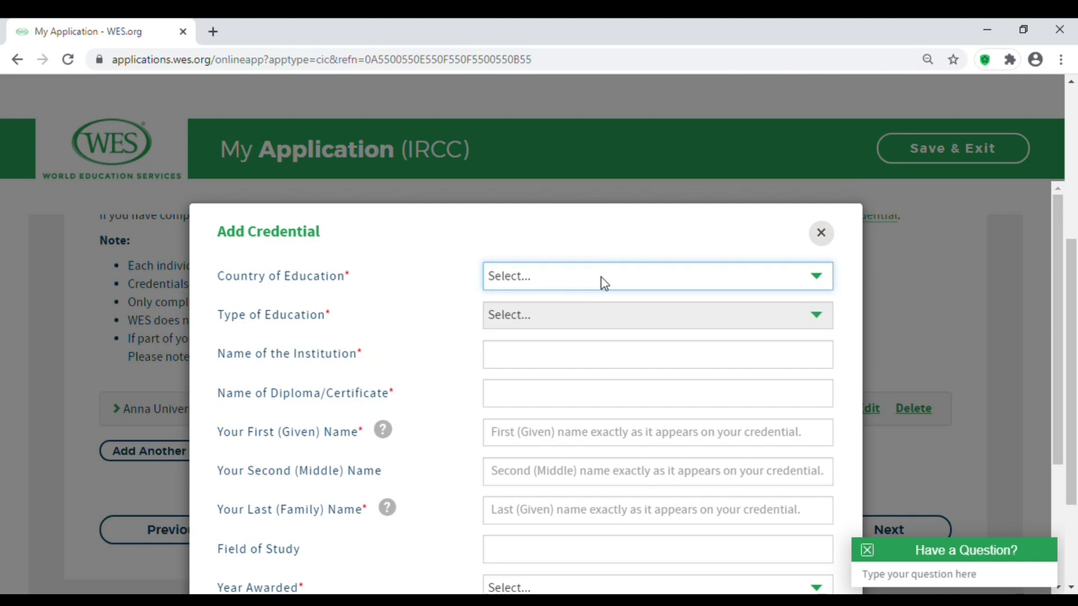
type("in")
key("Tab")
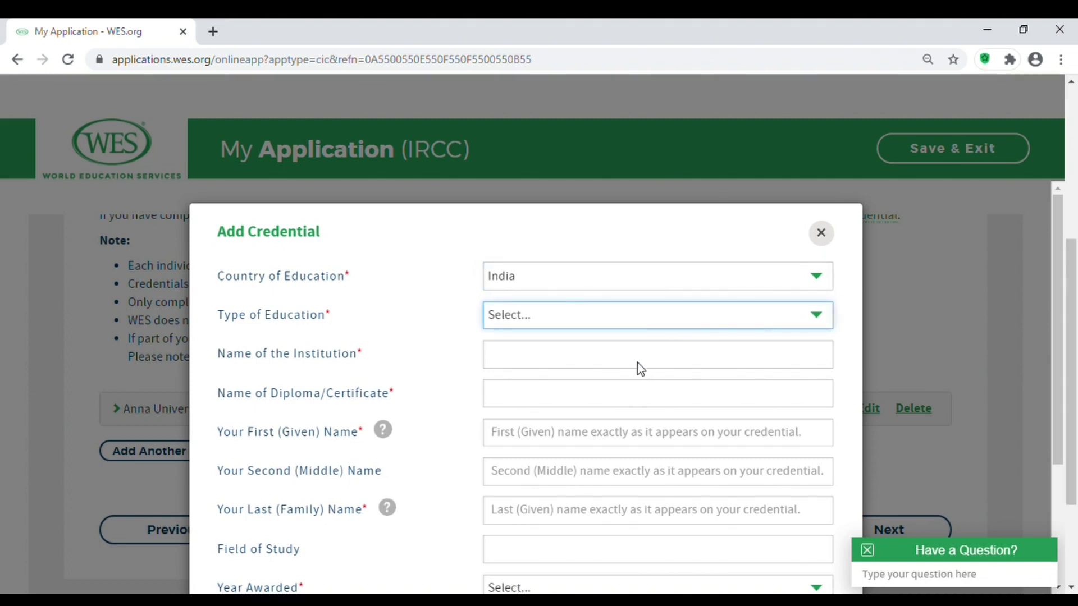
left_click(638, 363)
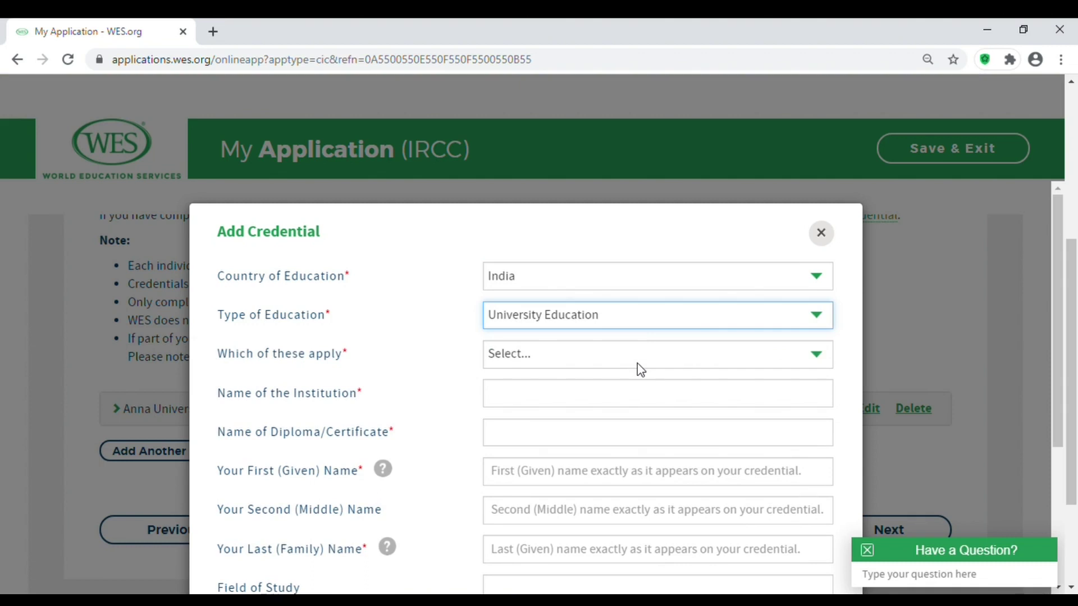
key("Tab")
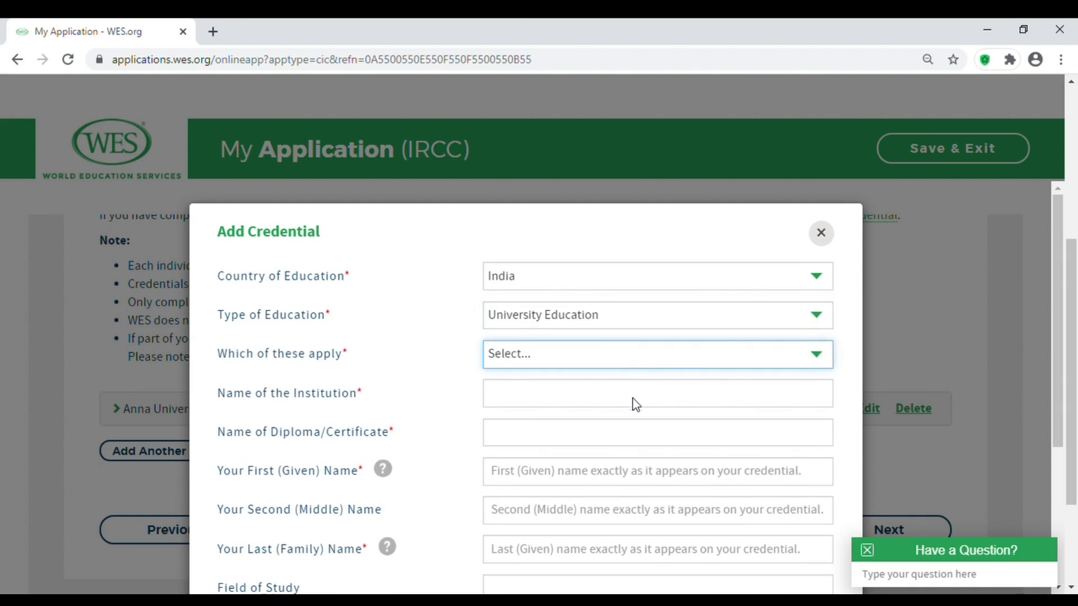
left_click(635, 414)
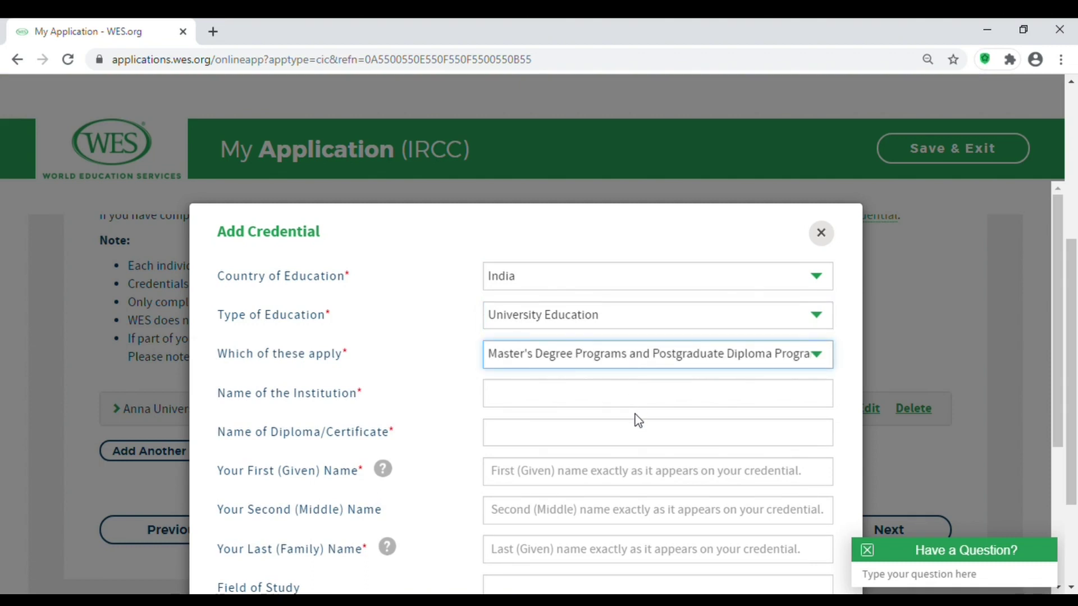
Choose Anna University as institution and Master in Business Management as the diploma.
left_click(629, 401)
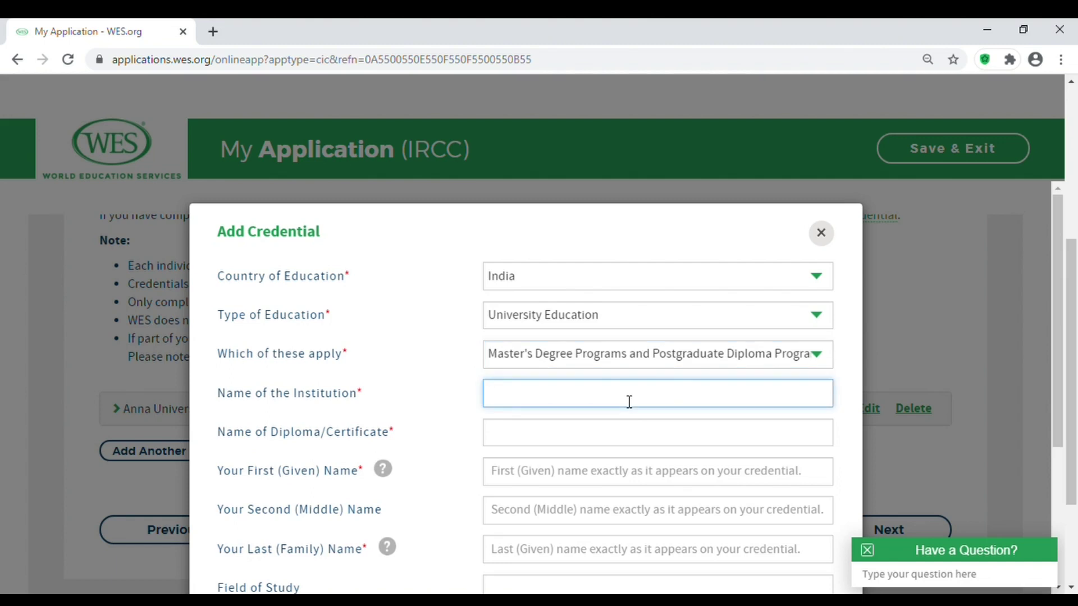
type("anna")
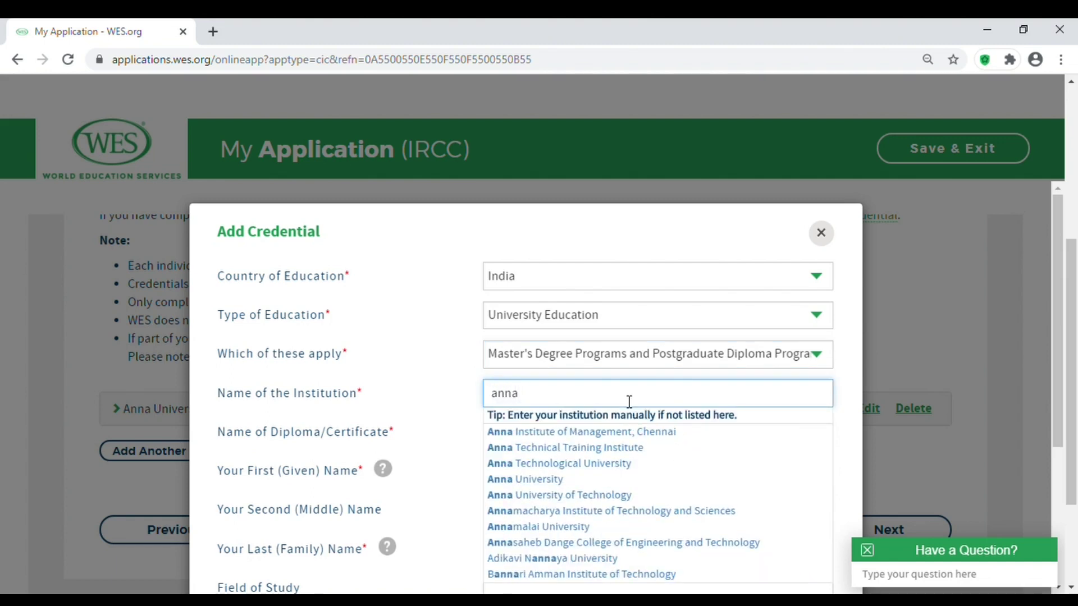
left_click(537, 480)
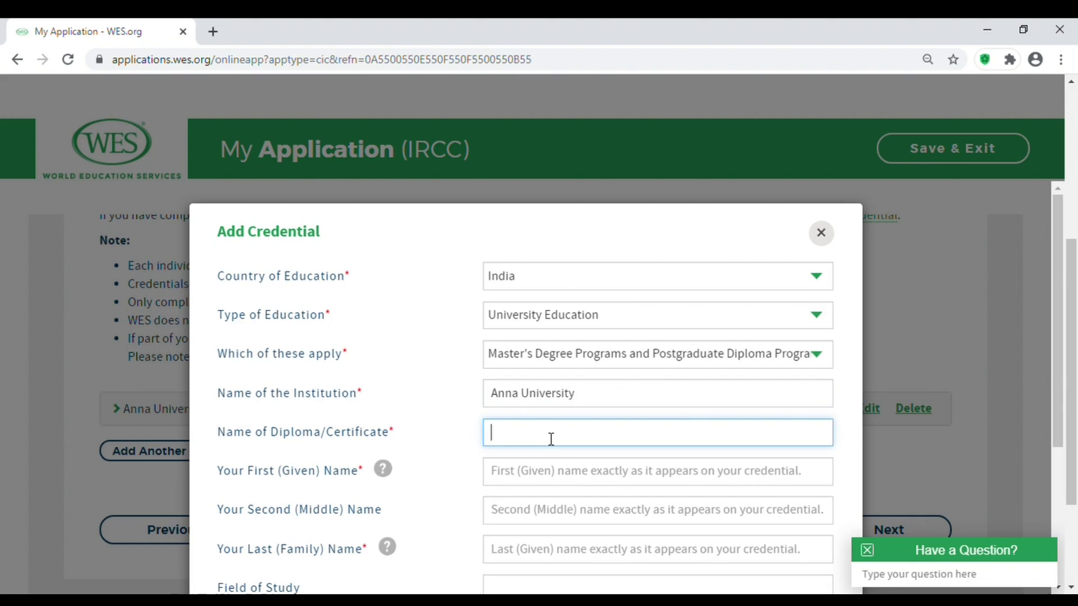
type("mb")
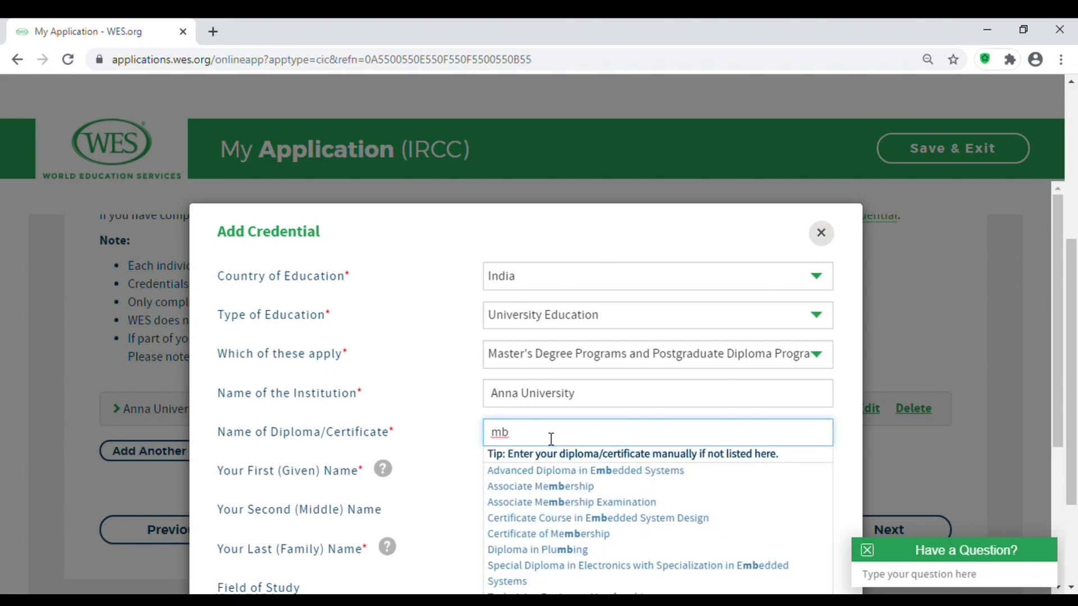
type("a")
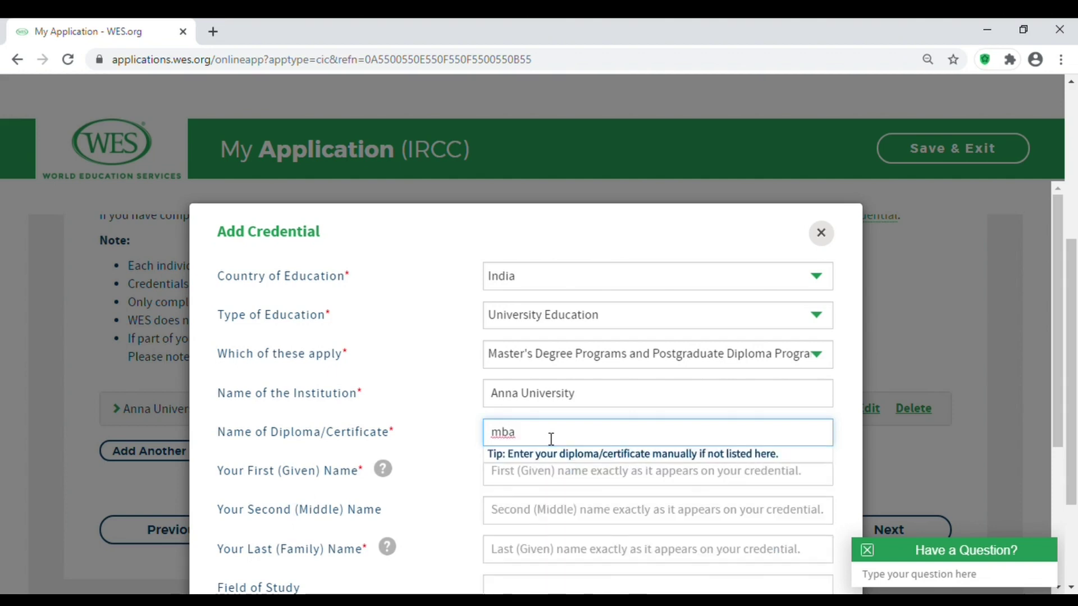
key("BackSpace")
key("BackSpace")
key("BackSpace")
type("master")
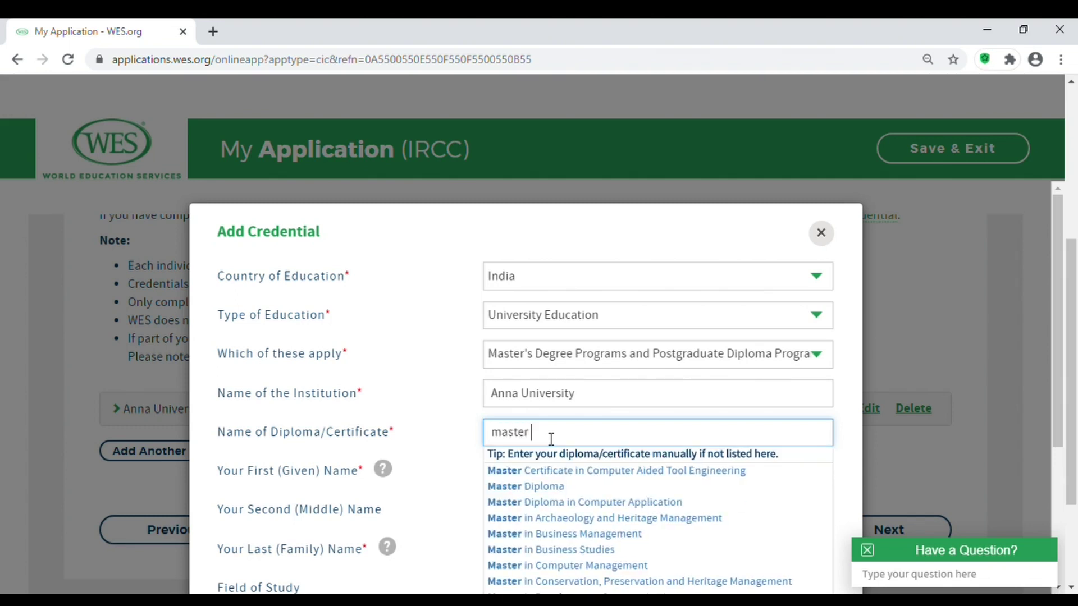
left_click(581, 537)
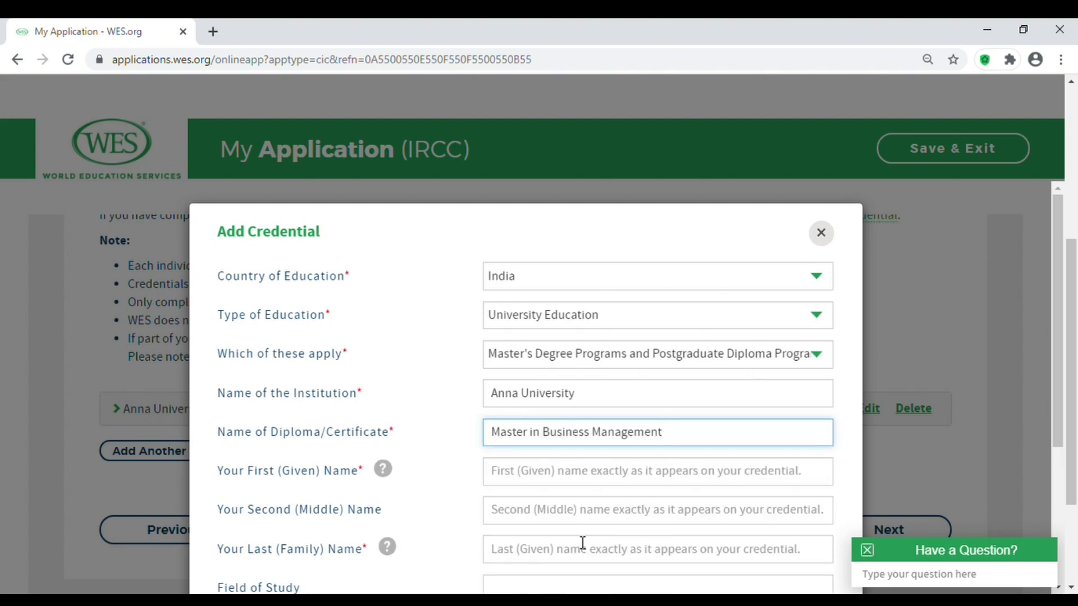
Enter the credential holder's given name and family name.
left_click(616, 475)
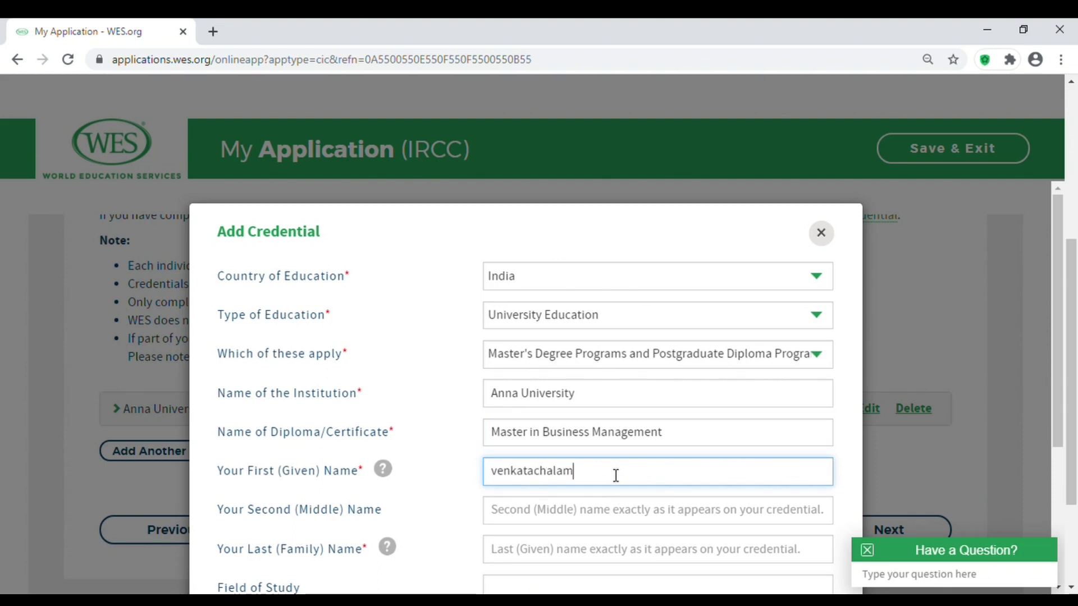
left_click(598, 555)
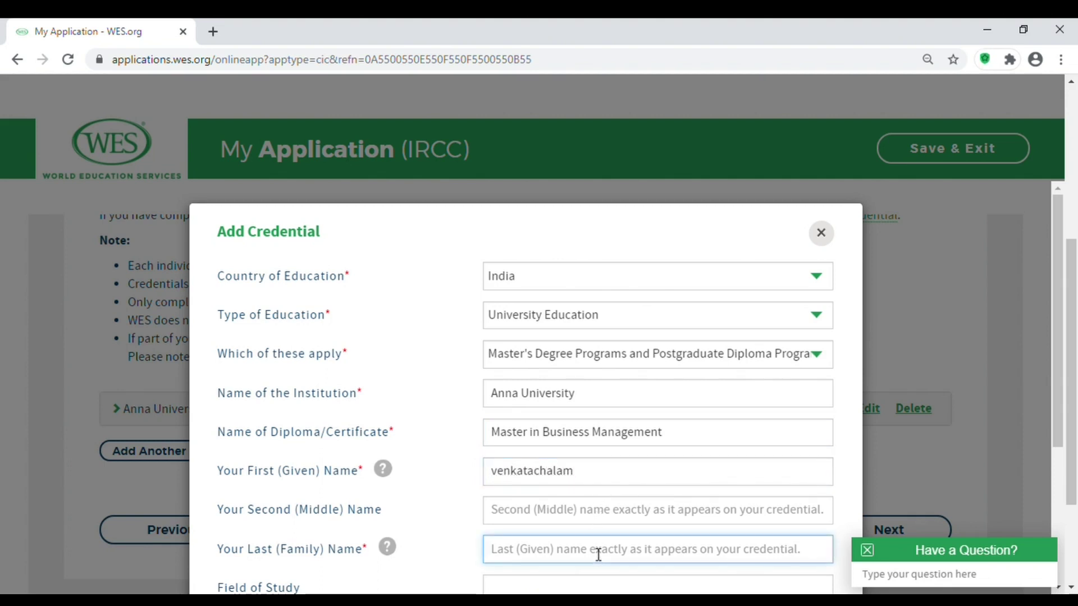
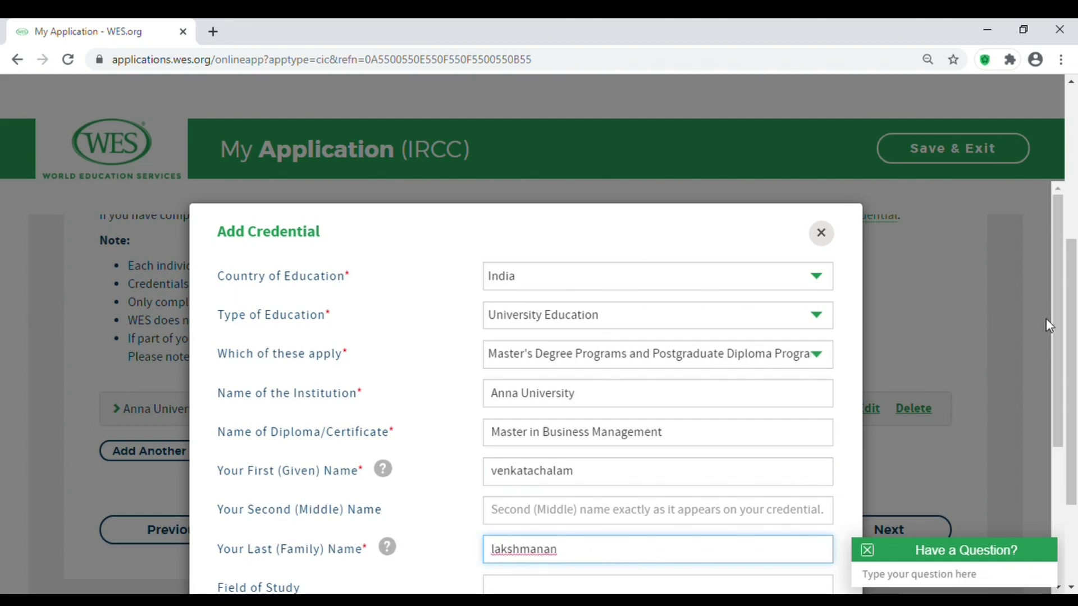
Set Year Awarded to 2019, years attended 2017 to 2019, and save the Master's credential.
left_click_drag(1058, 329, 1058, 422)
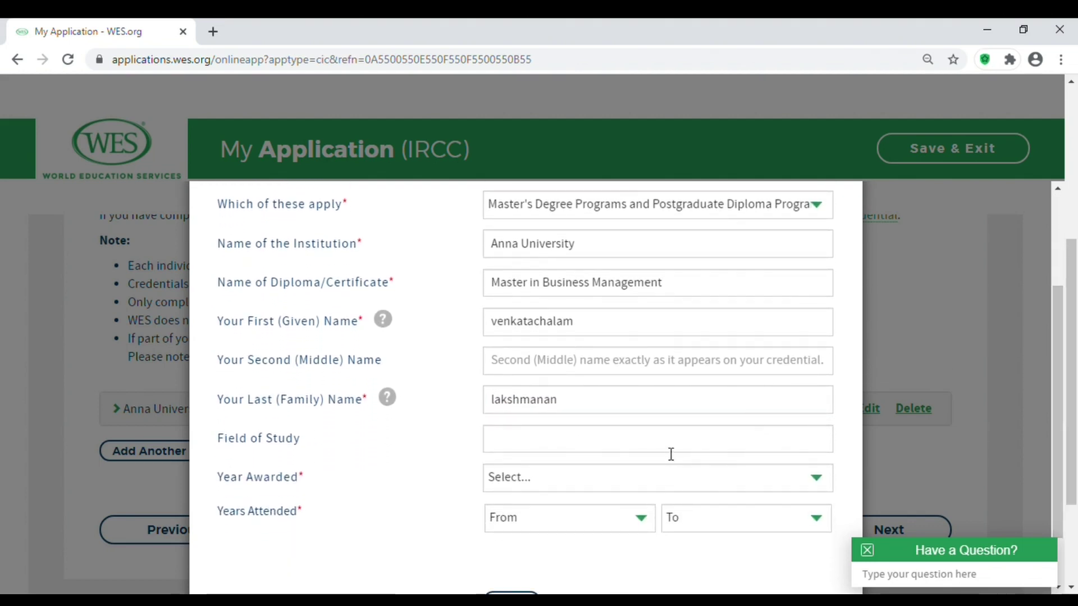
left_click(610, 475)
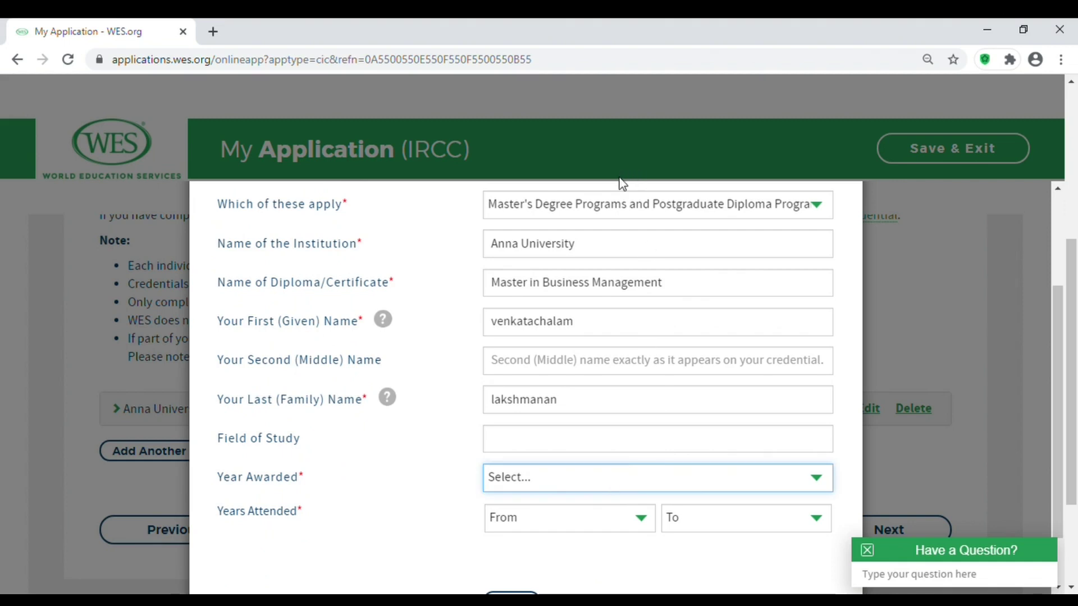
type("2019")
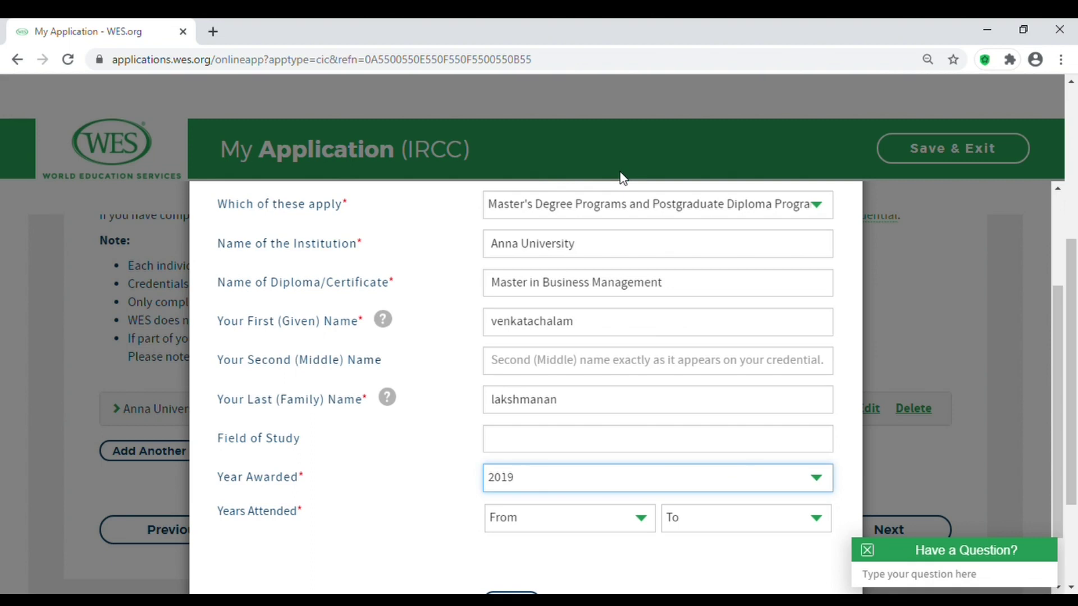
left_click(610, 521)
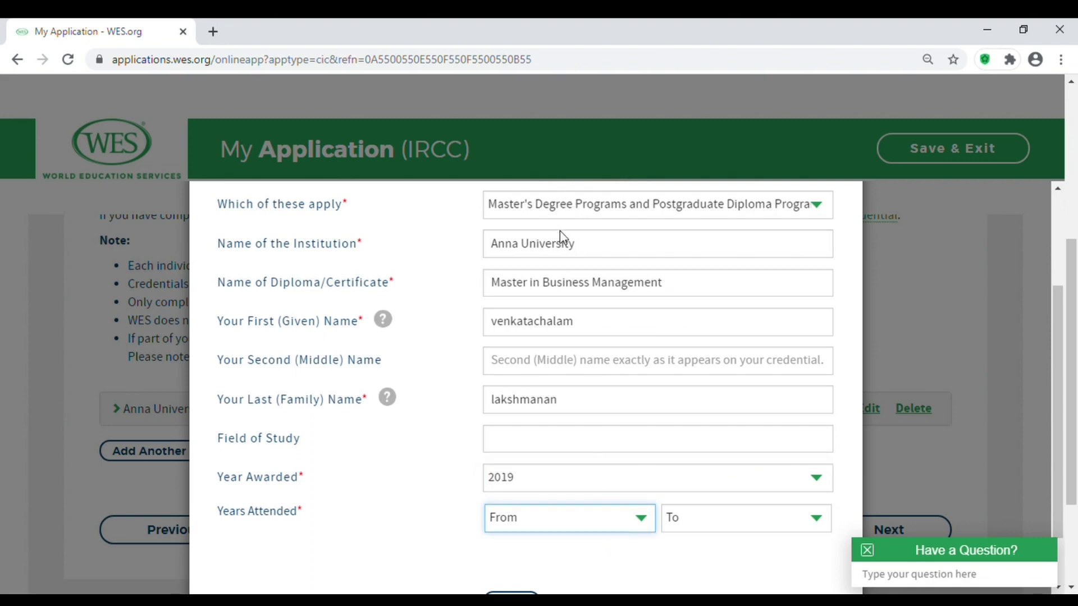
type("2017")
left_click(797, 532)
type("2019")
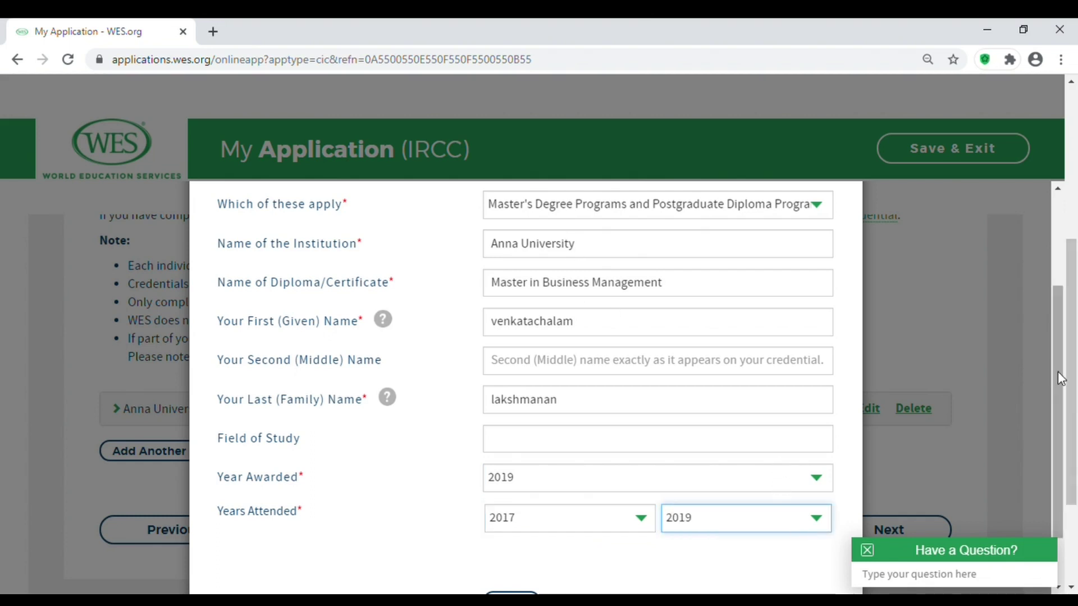
left_click_drag(1057, 371, 1056, 448)
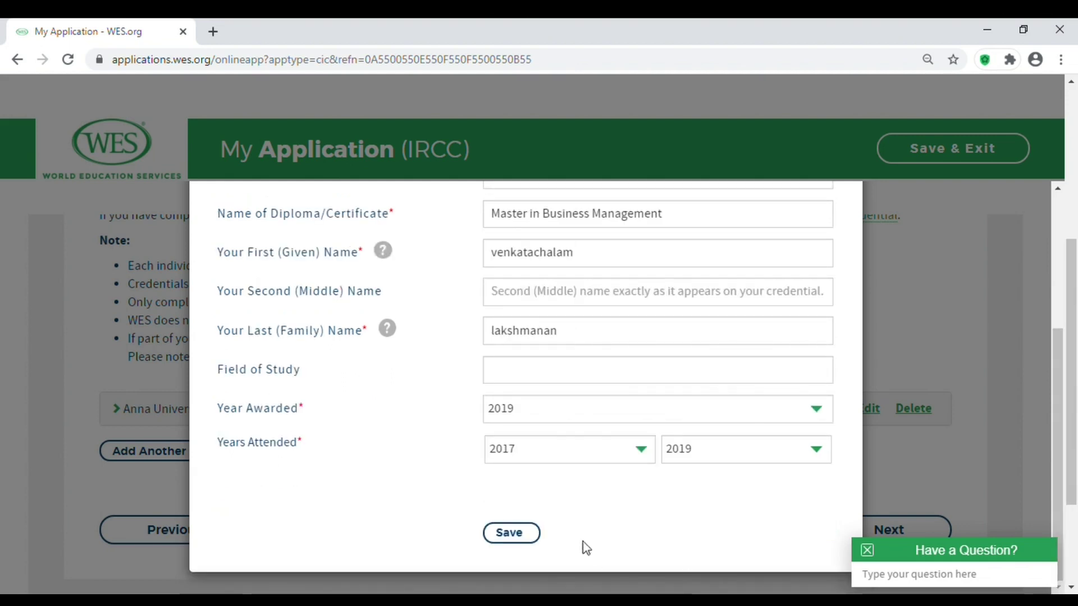
left_click(536, 541)
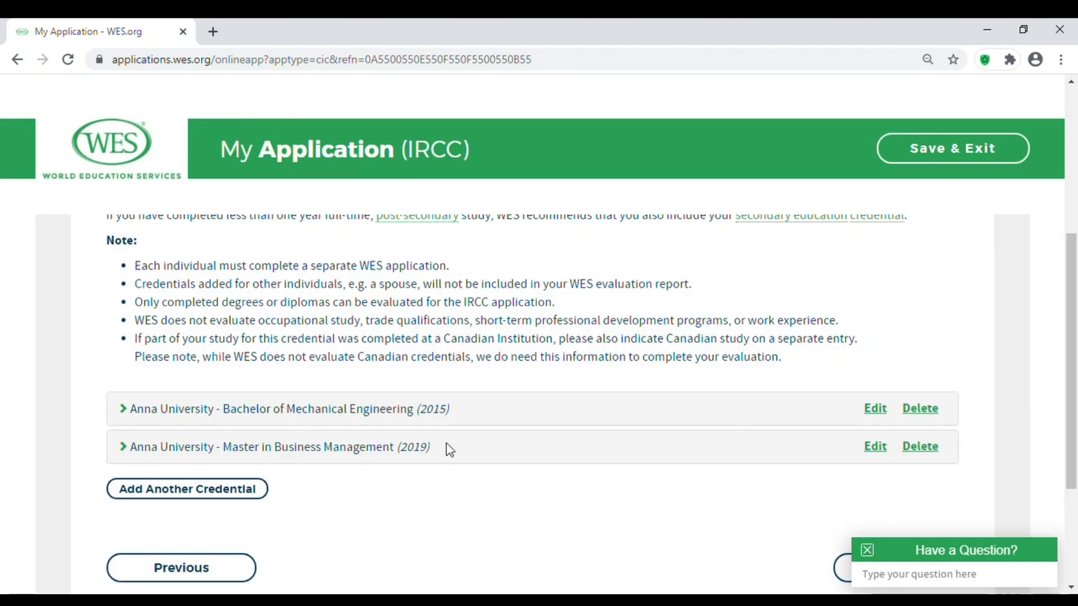
Review both Anna University credential rows (2015 Bachelor, 2019 Master) and scroll to Next.
left_click_drag(441, 449, 128, 418)
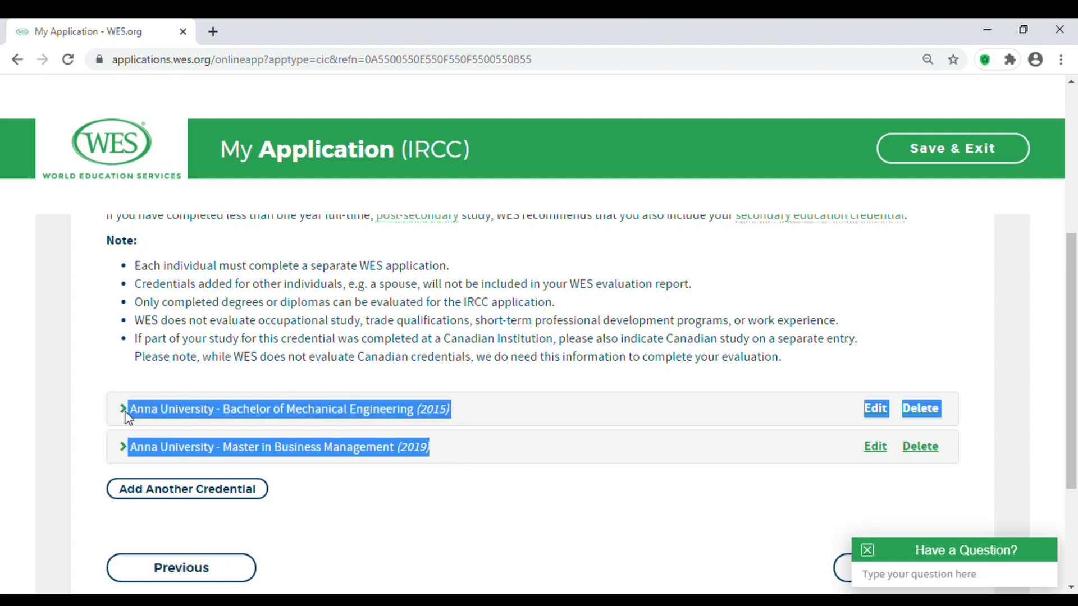
left_click(657, 524)
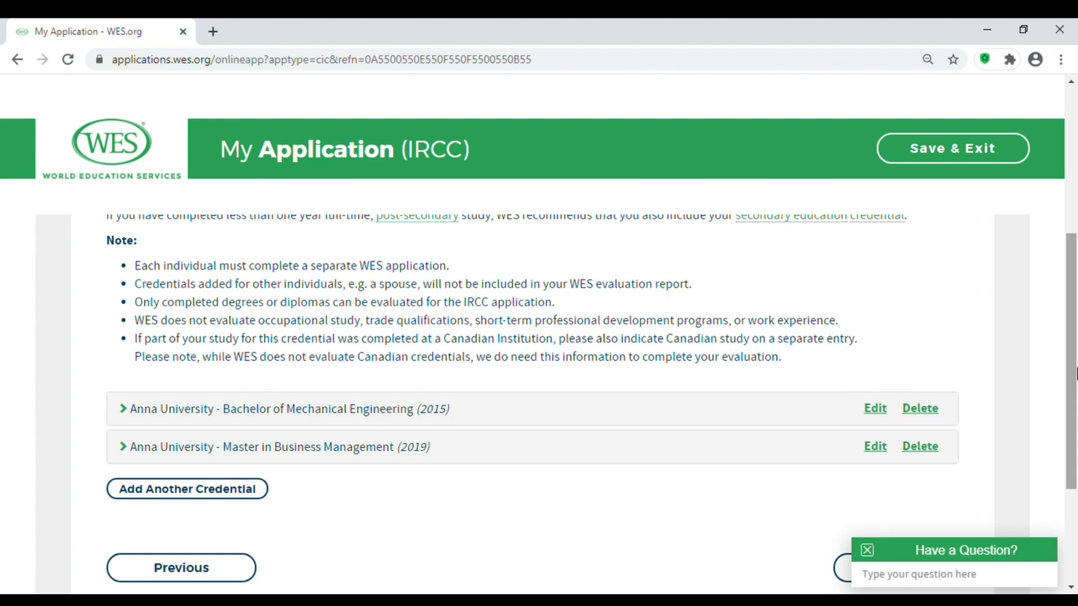
scroll(1072, 363, "down", 1)
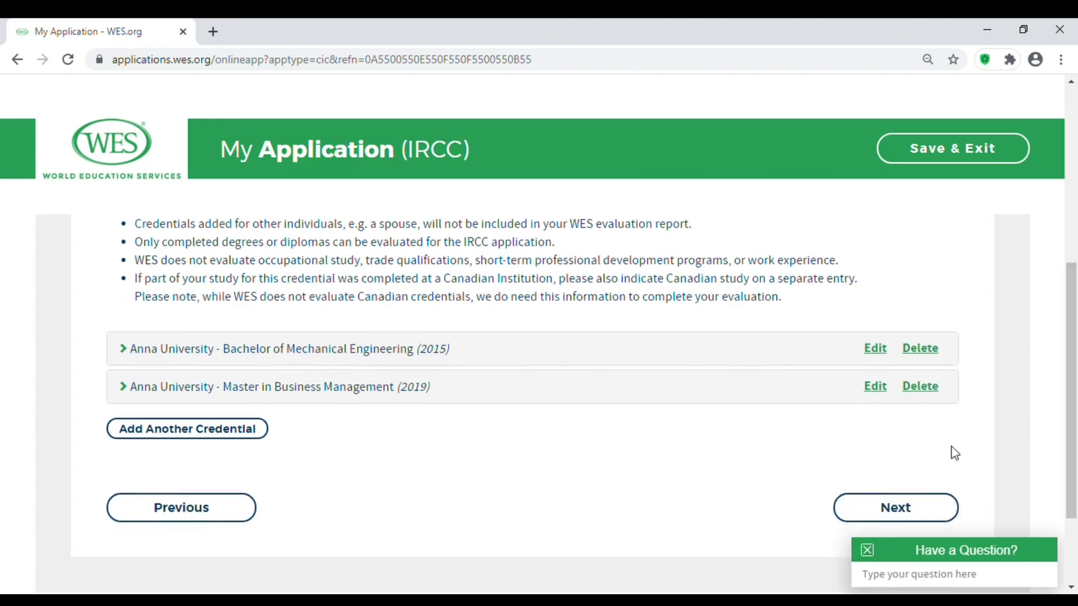
left_click(902, 511)
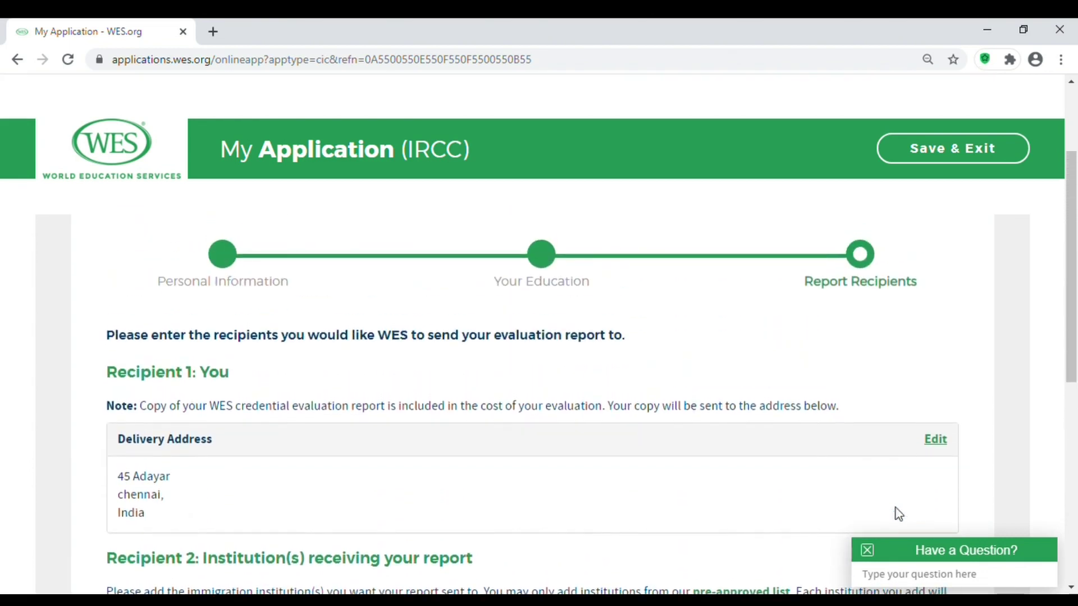
left_click_drag(1071, 300, 1072, 343)
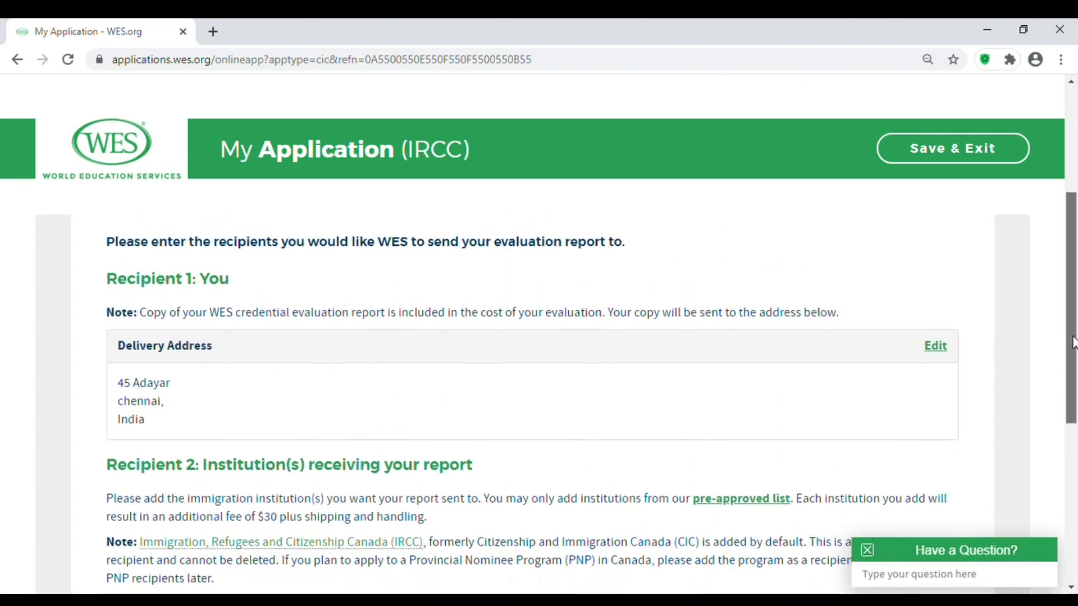
scroll(415, 365, "down", 3, "ctrl")
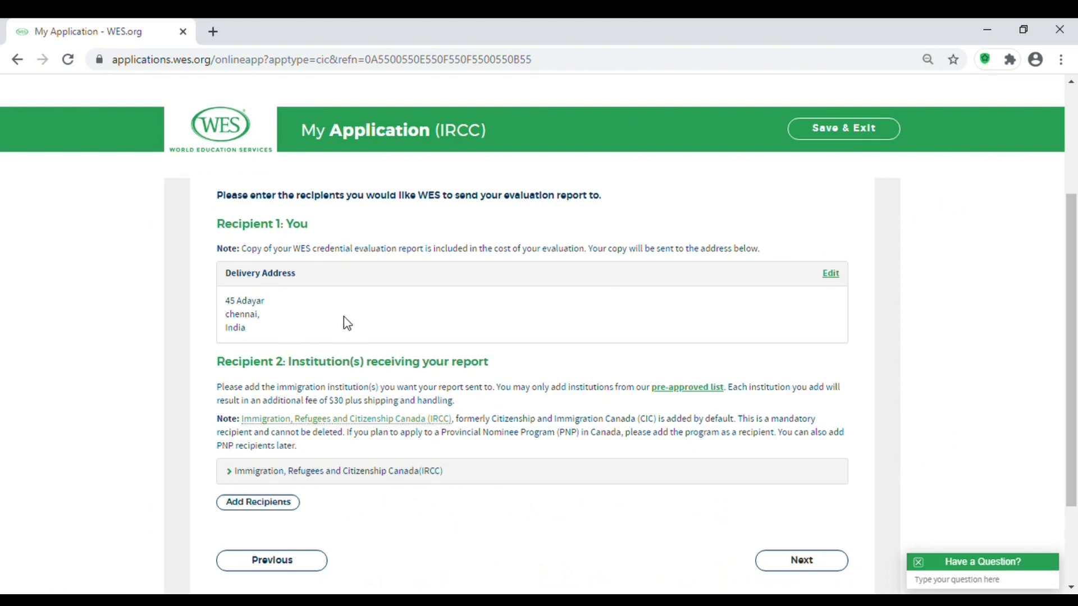
left_click_drag(253, 327, 221, 302)
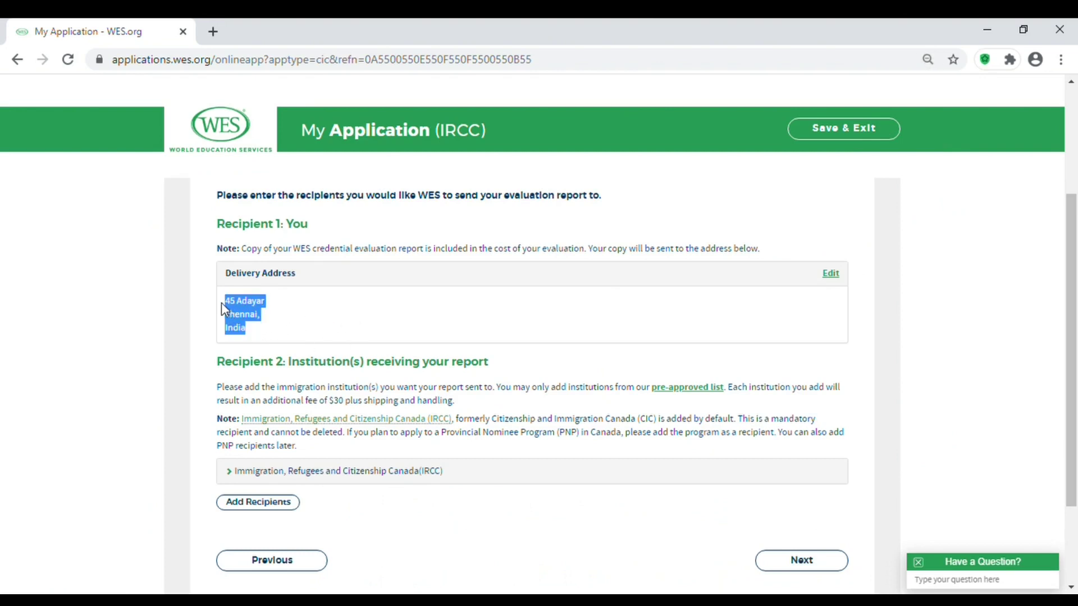
left_click(964, 250)
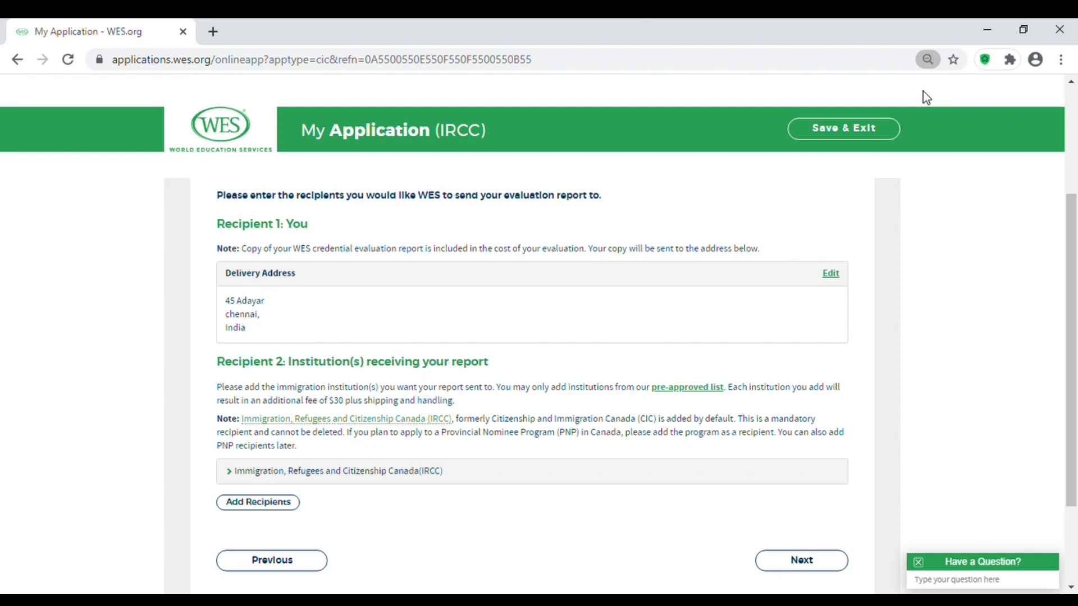
key("ctrl+plus")
key("ctrl+plus")
key("ctrl+plus")
key("ctrl+plus")
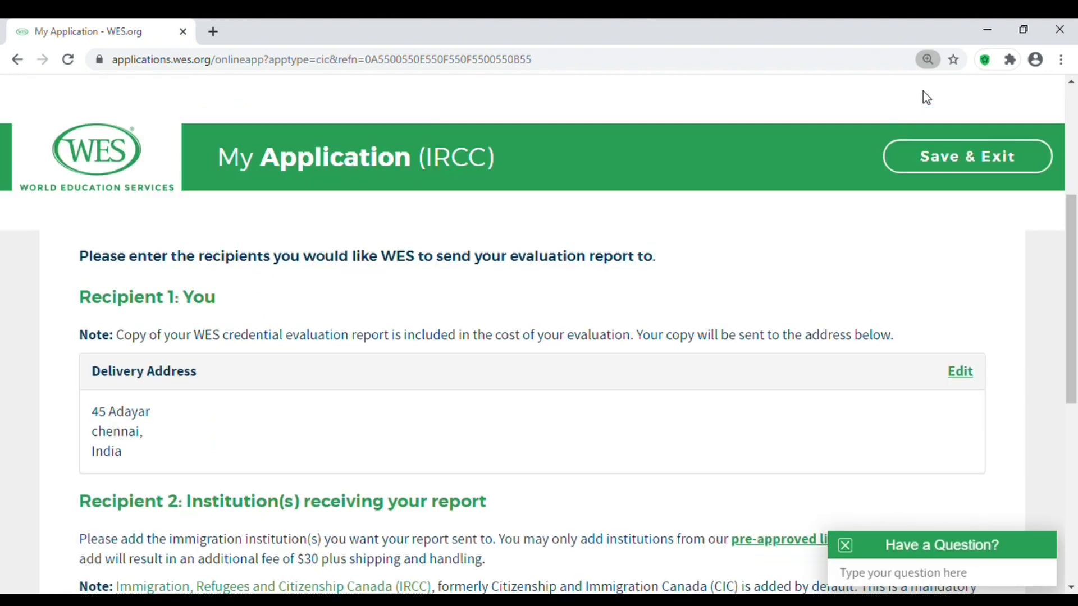
scroll(1075, 253, "down", 2)
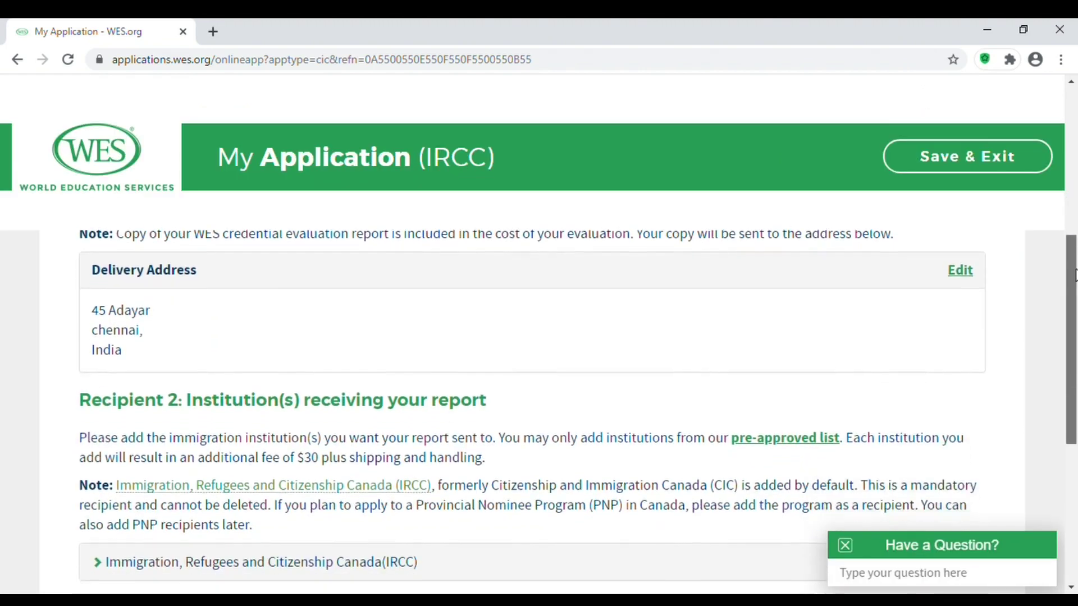
left_click_drag(1074, 289, 1074, 362)
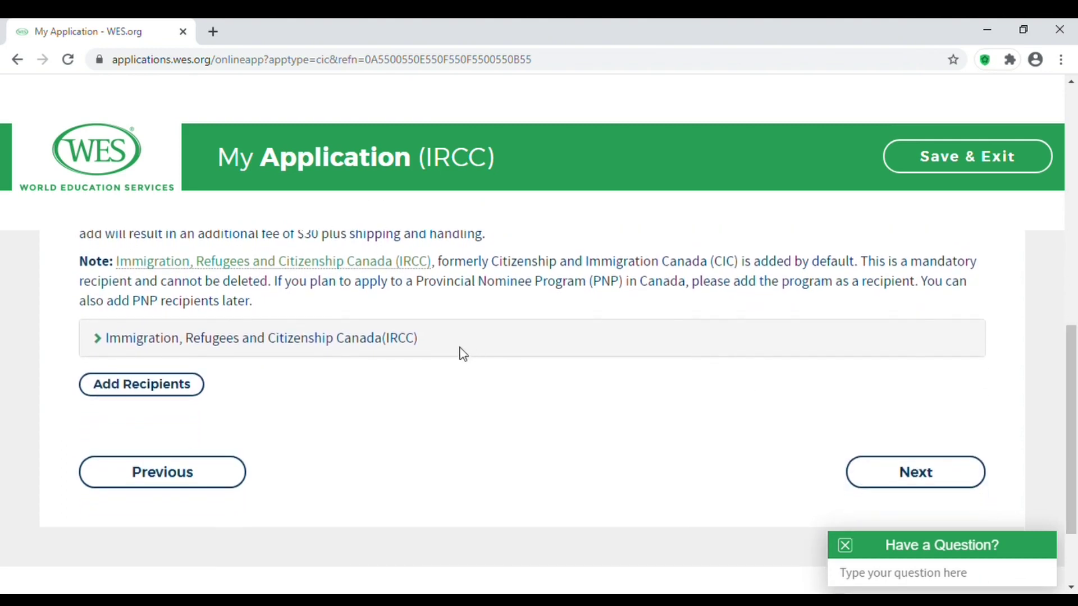
left_click_drag(430, 340, 99, 348)
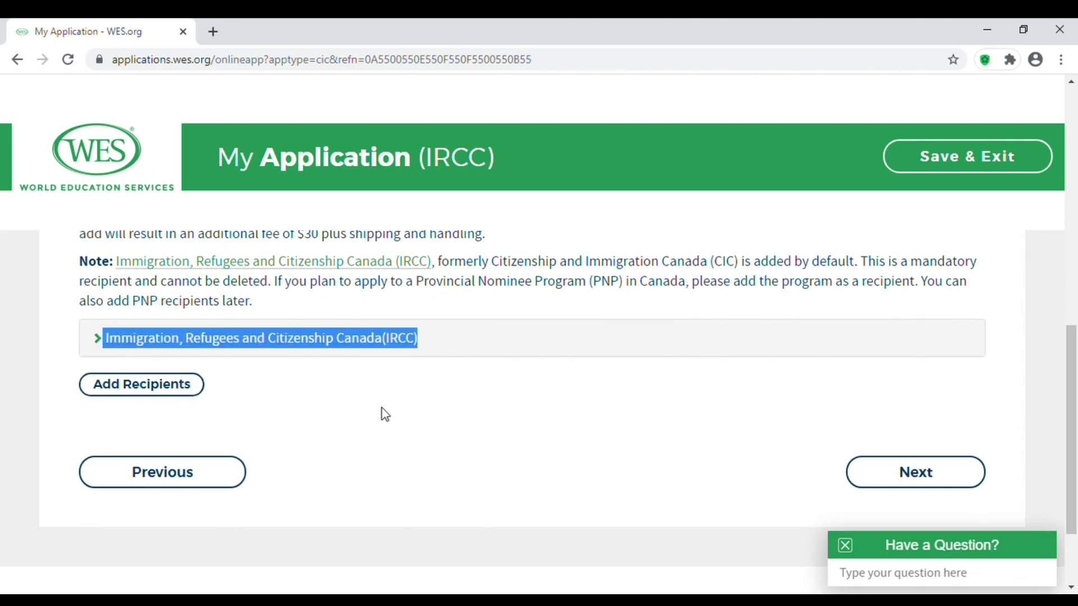
left_click(506, 440)
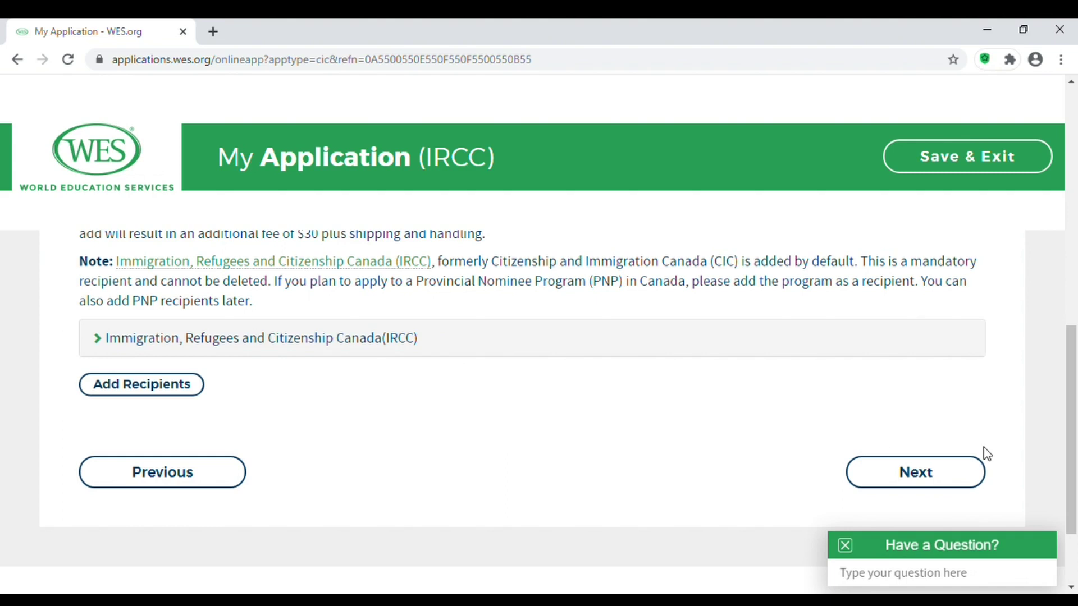
Advance to Evaluation Type and note the 35-business-day processing time.
left_click(958, 474)
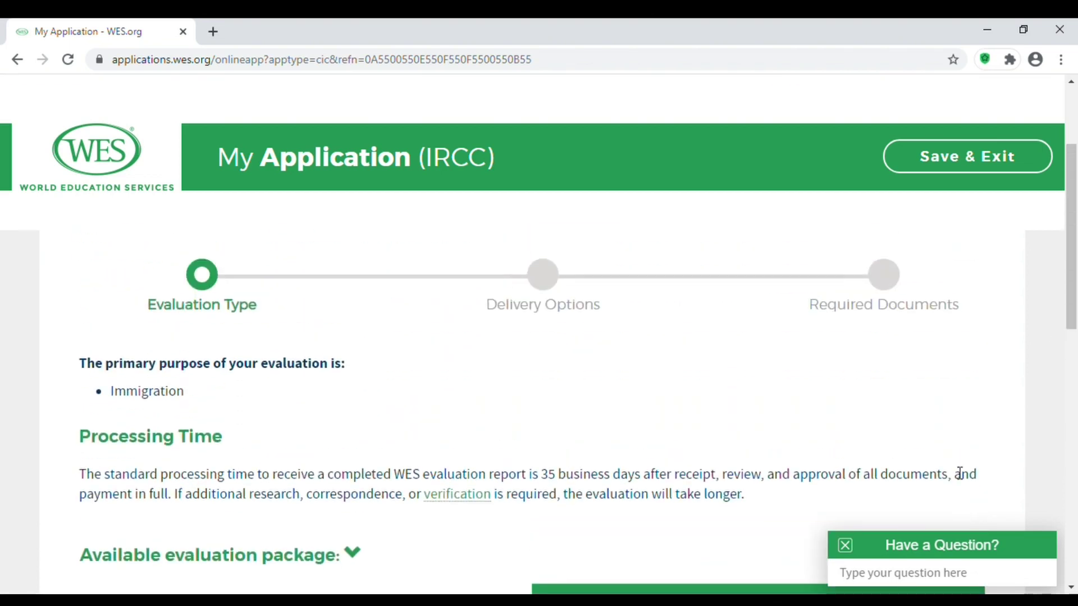
left_click_drag(1074, 265, 1075, 305)
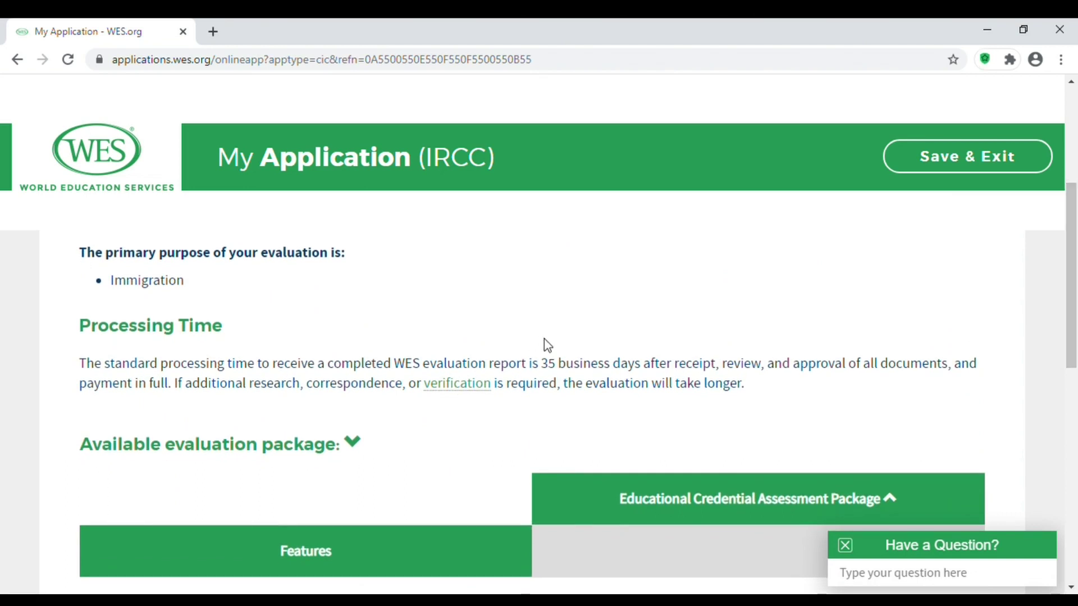
left_click_drag(539, 371, 727, 369)
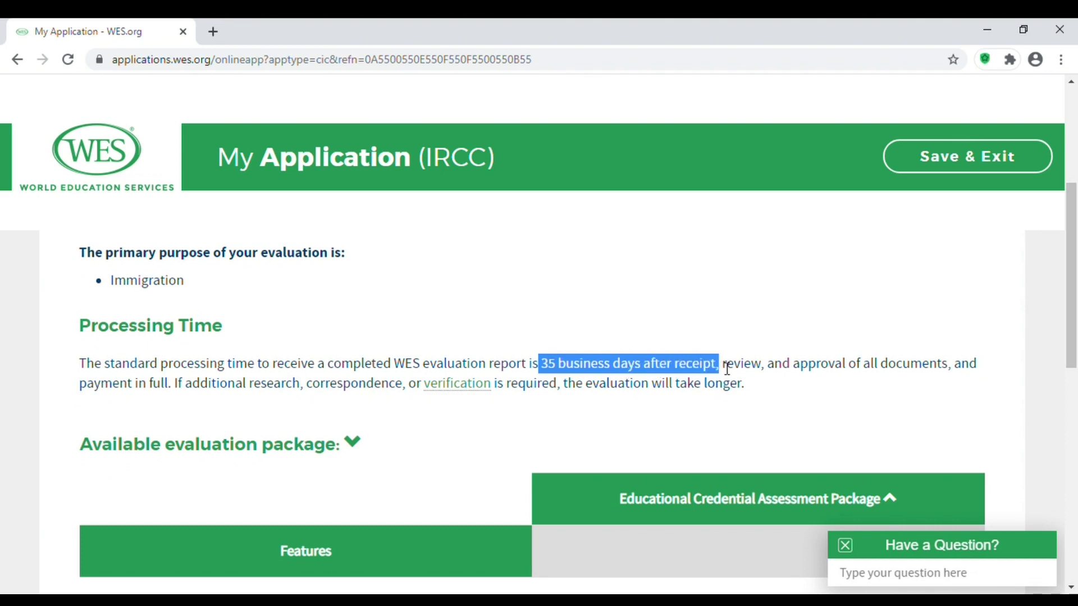
left_click(799, 320)
Note the Educational Credential Assessment Package price of $220.00.
left_click_drag(1073, 276, 1074, 428)
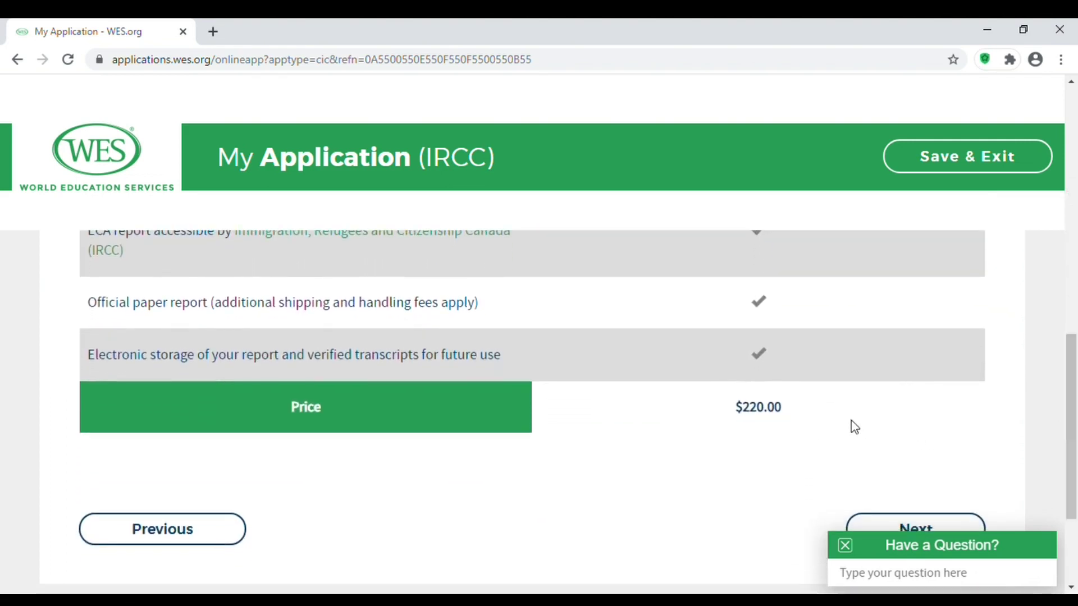
left_click_drag(786, 409, 760, 416)
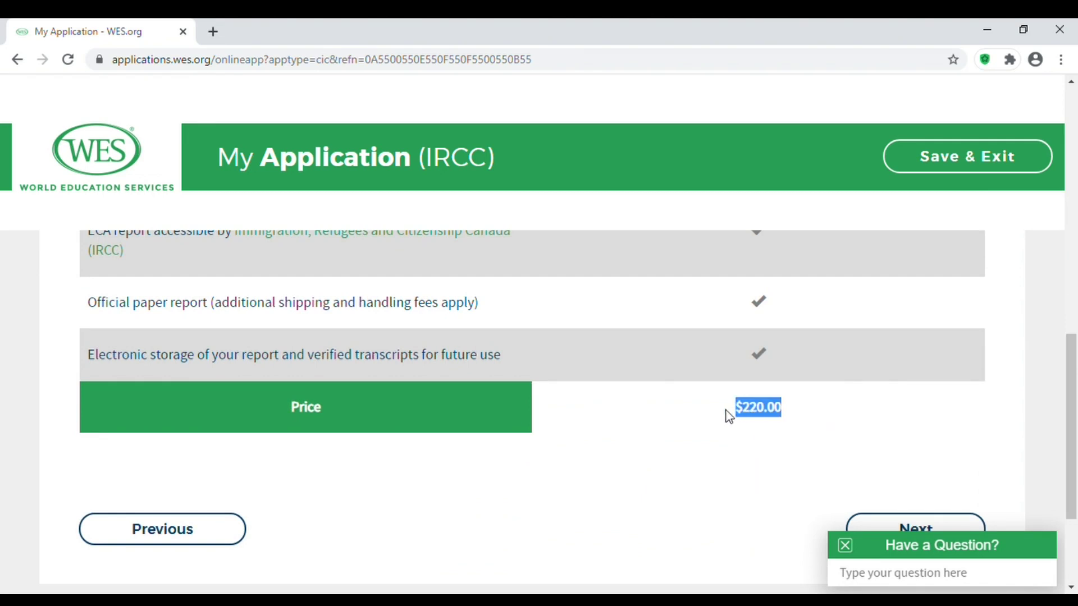
left_click(715, 460)
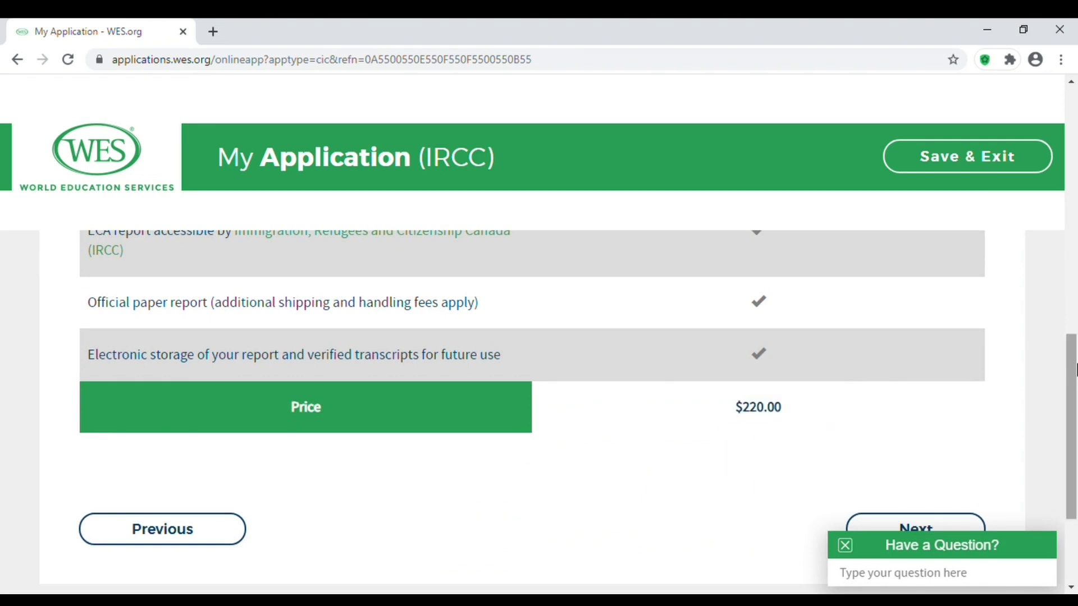
left_click_drag(1073, 375, 1073, 409)
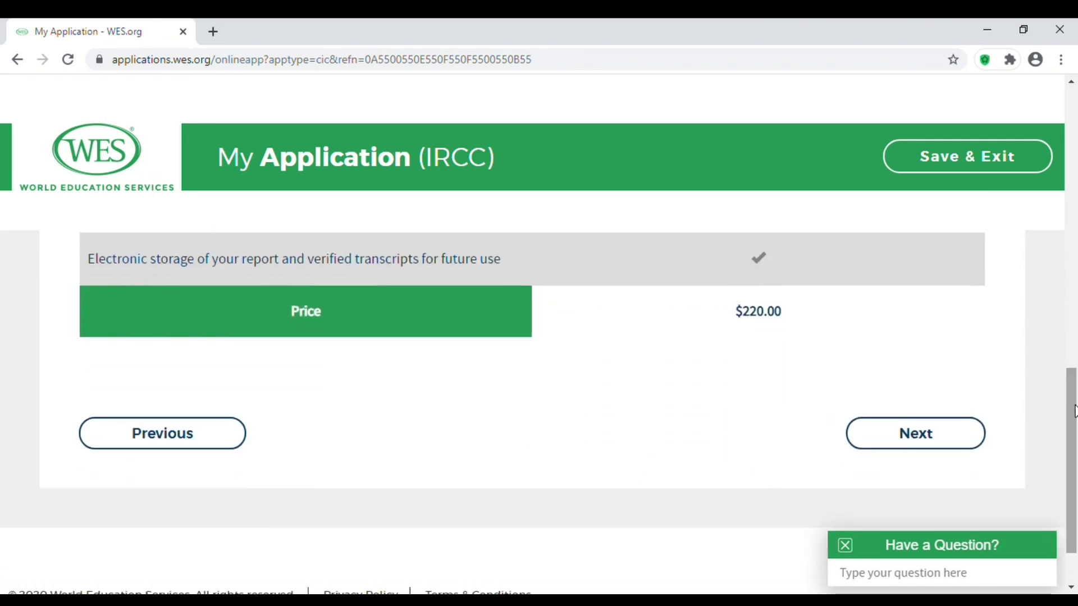
Compare the Standard Mail ($10.00) and Courier ($85.00) delivery fees.
left_click(943, 444)
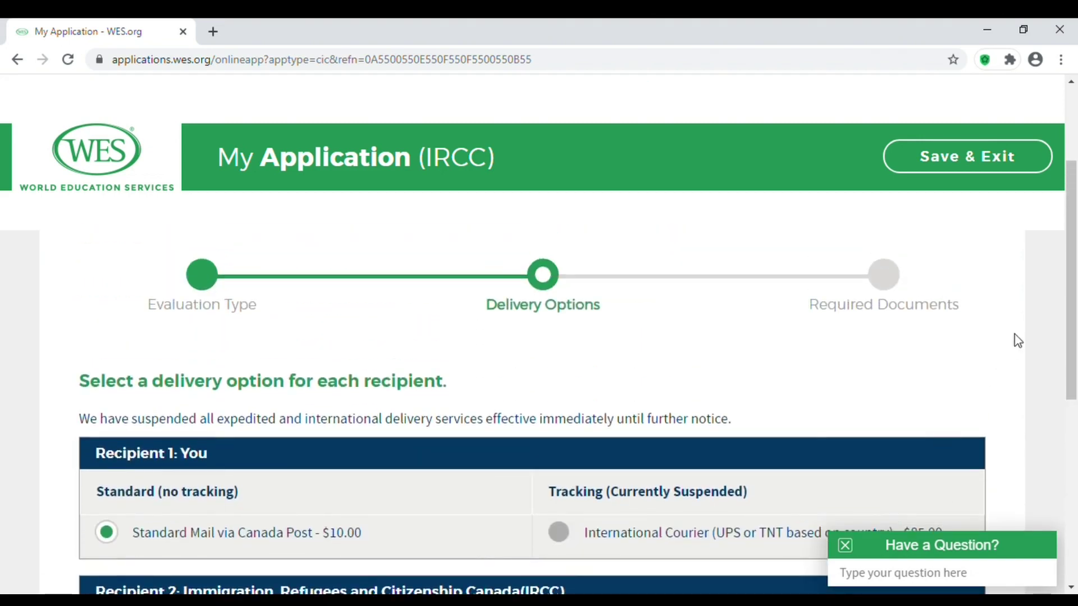
left_click_drag(1075, 303, 1074, 343)
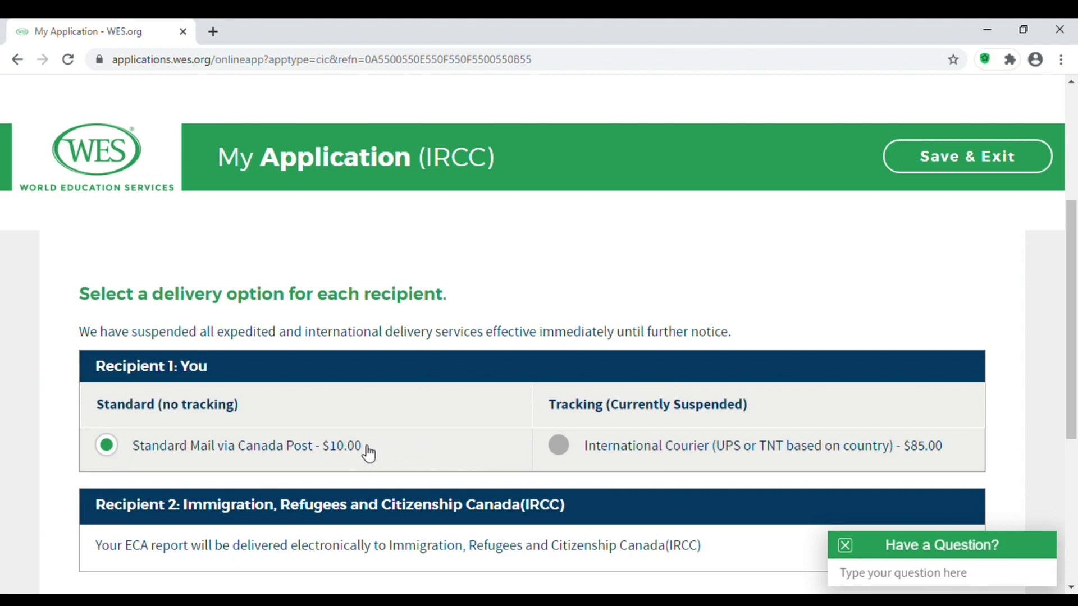
left_click_drag(372, 453, 332, 458)
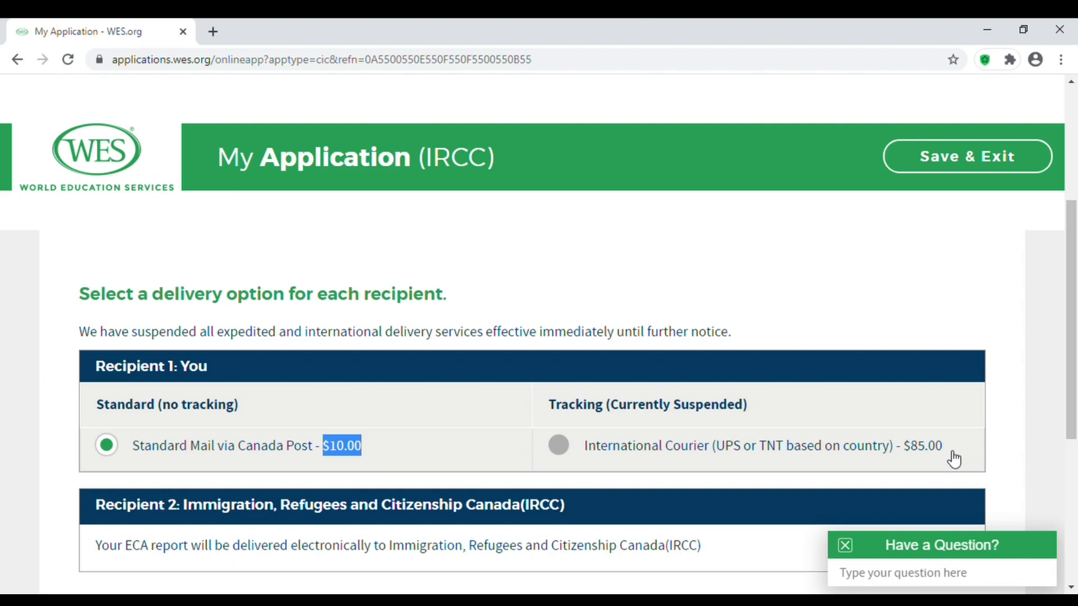
left_click_drag(954, 459, 914, 460)
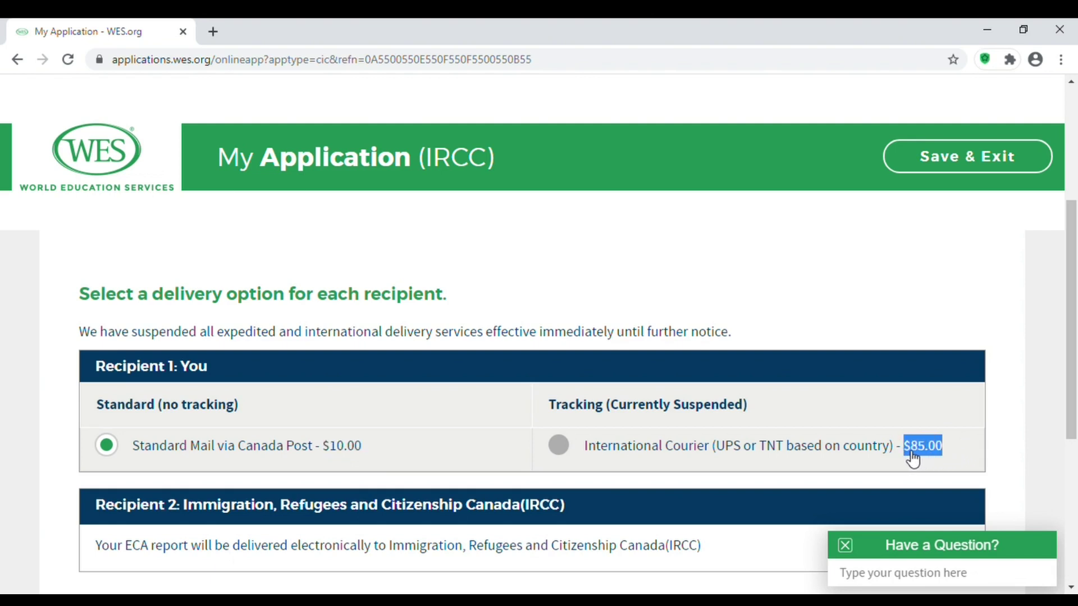
left_click_drag(1073, 320, 1073, 368)
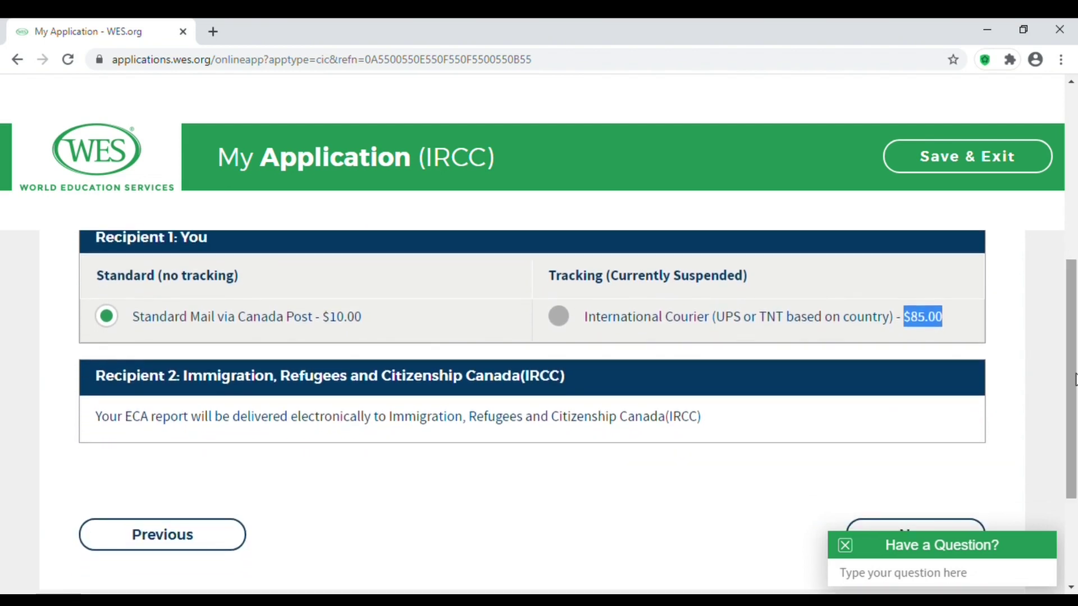
left_click(116, 322)
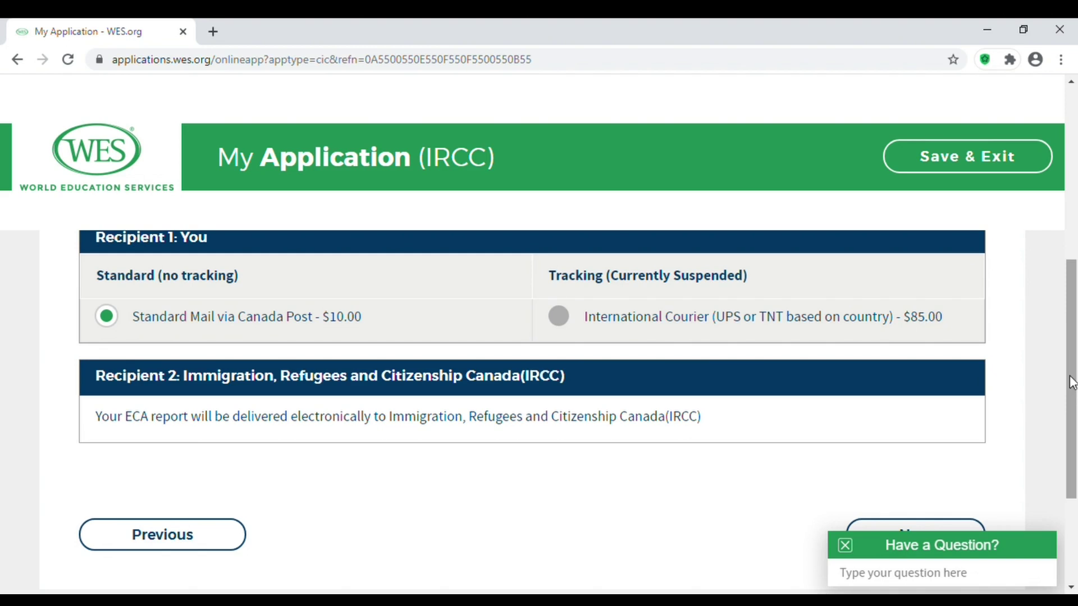
Keep Standard Mail via Canada Post and submit the delivery step.
scroll(1070, 378, "down", 1)
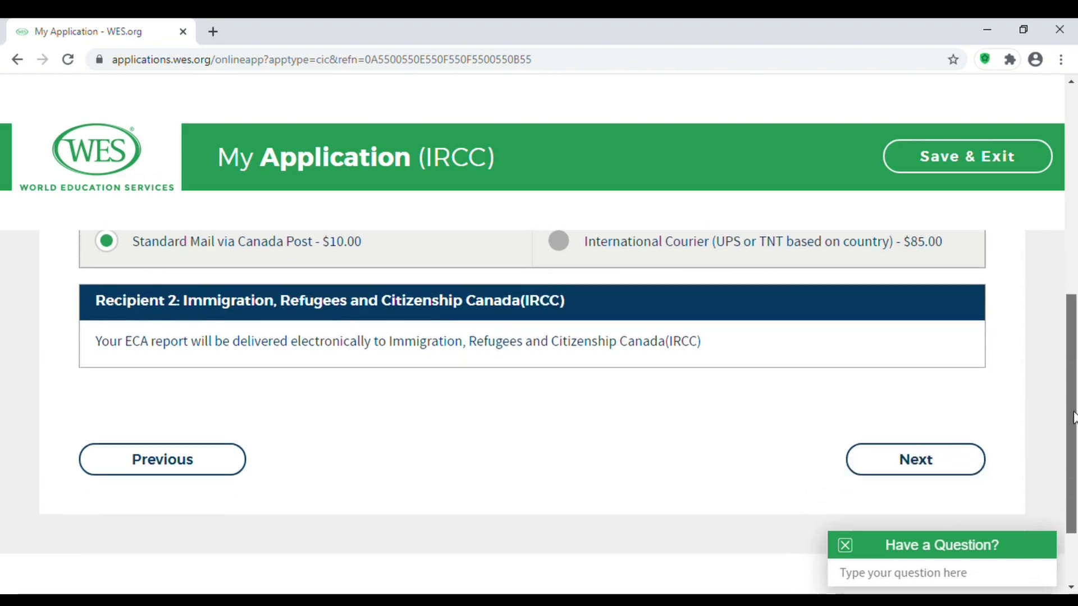
left_click(936, 462)
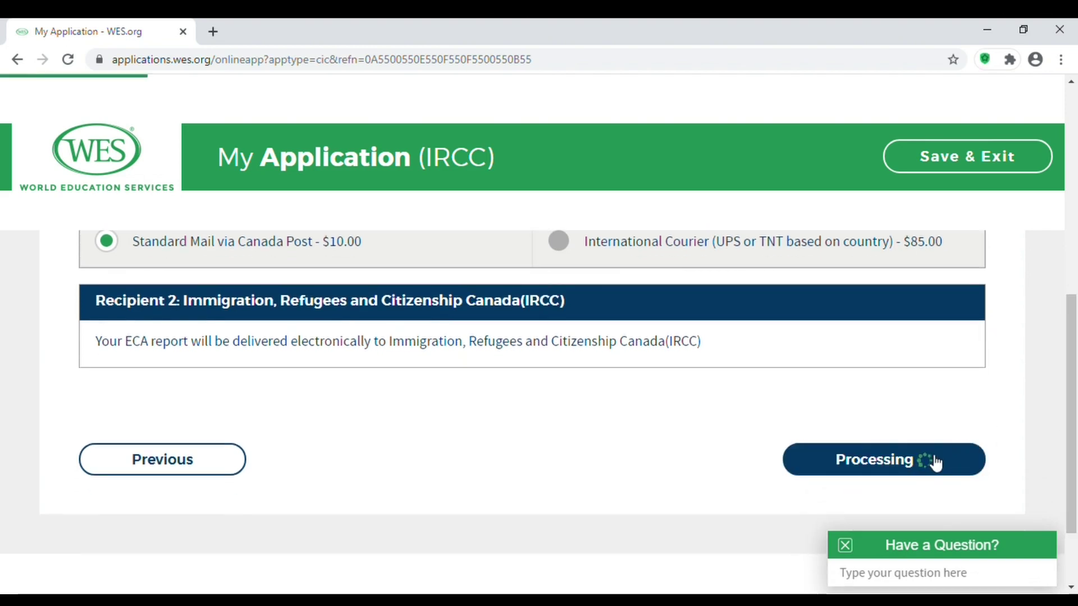
scroll(930, 460, "up", 1)
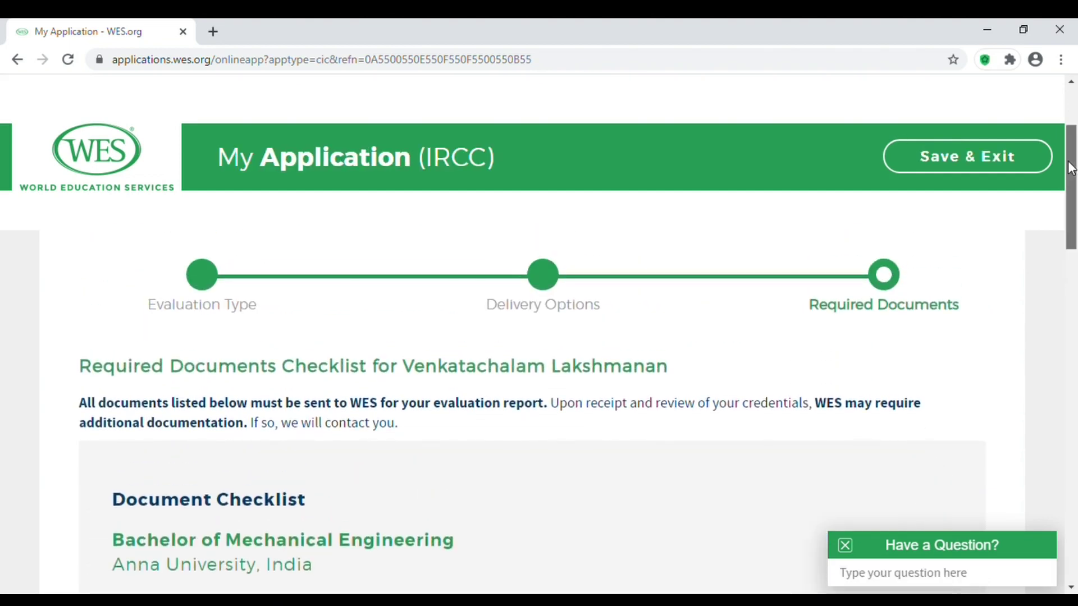
Expand 'List of Documents to Send to WES' and note the Statement of Marks heading.
left_click_drag(1072, 169, 1073, 276)
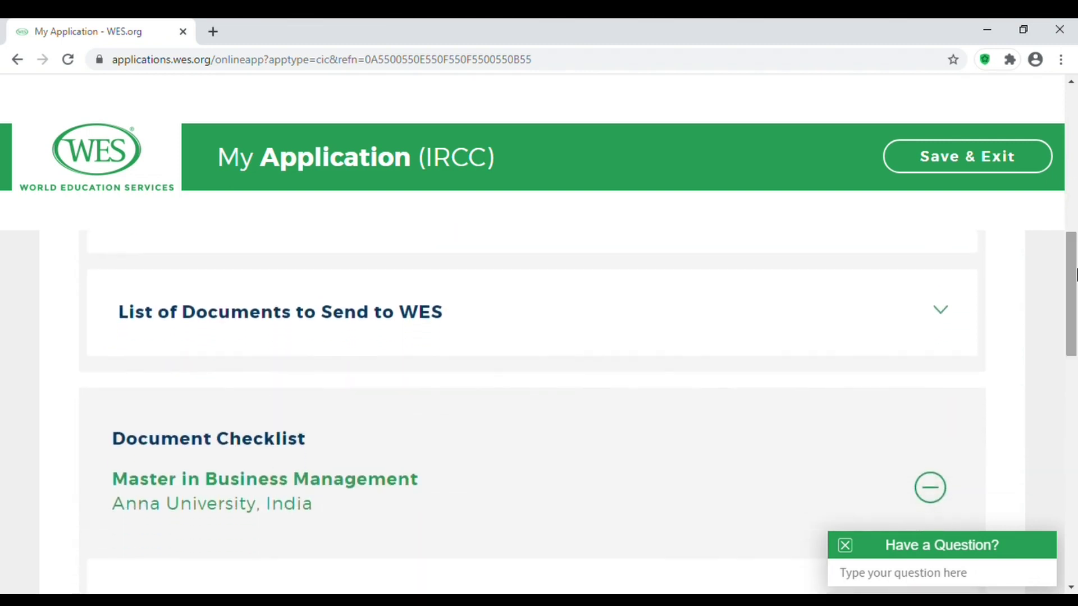
left_click(943, 313)
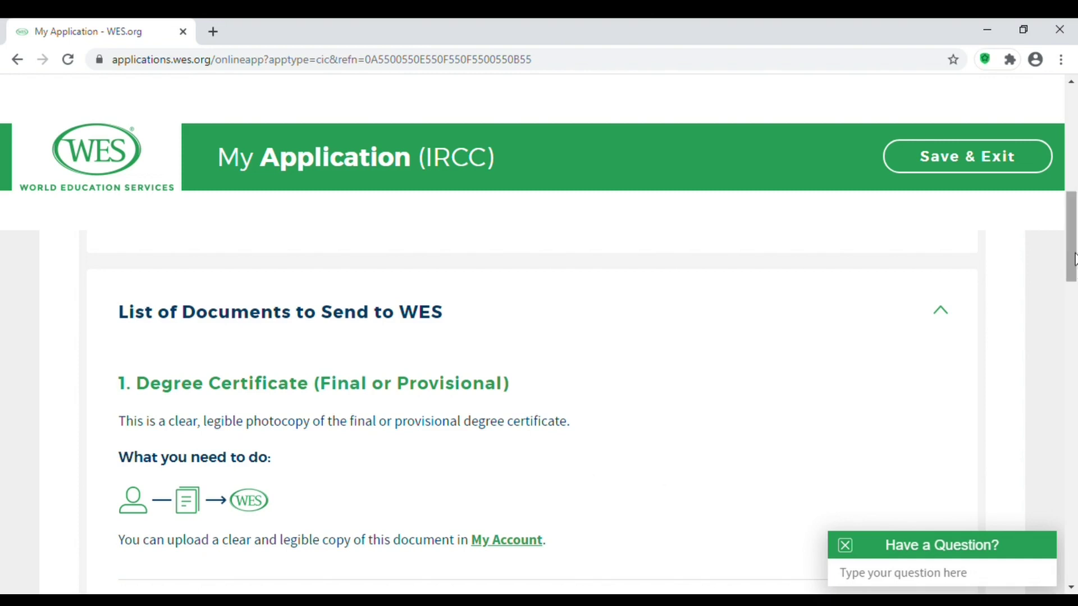
scroll(1075, 315, "down", 5)
left_click_drag(1077, 304, 1076, 309)
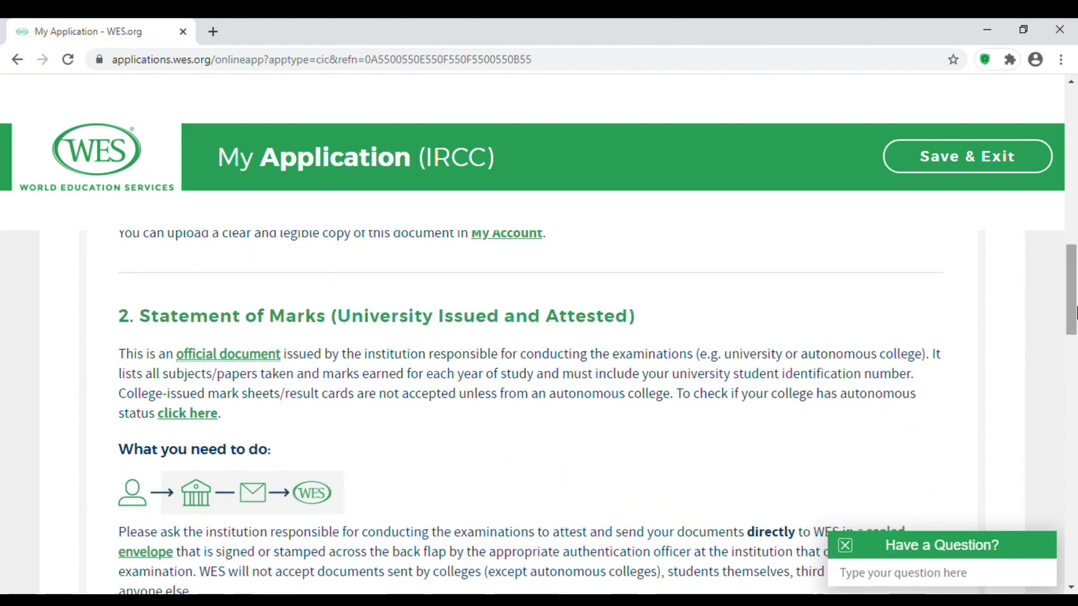
left_click_drag(142, 323, 321, 323)
left_click(990, 347)
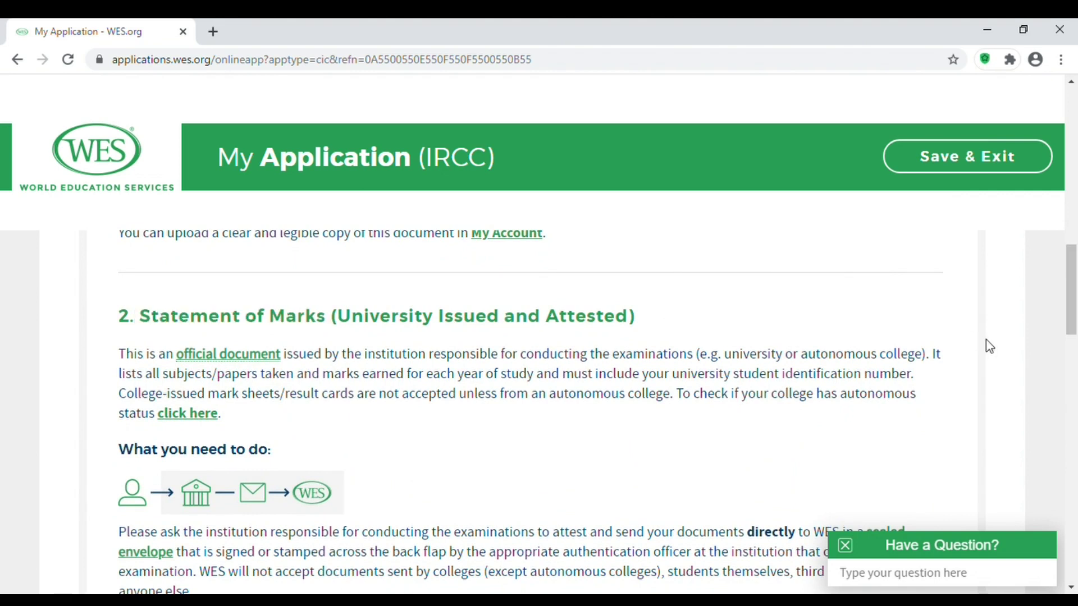
Review the sealed-envelope instructions and the Academic Records Request Form name.
left_click_drag(1074, 317, 1075, 359)
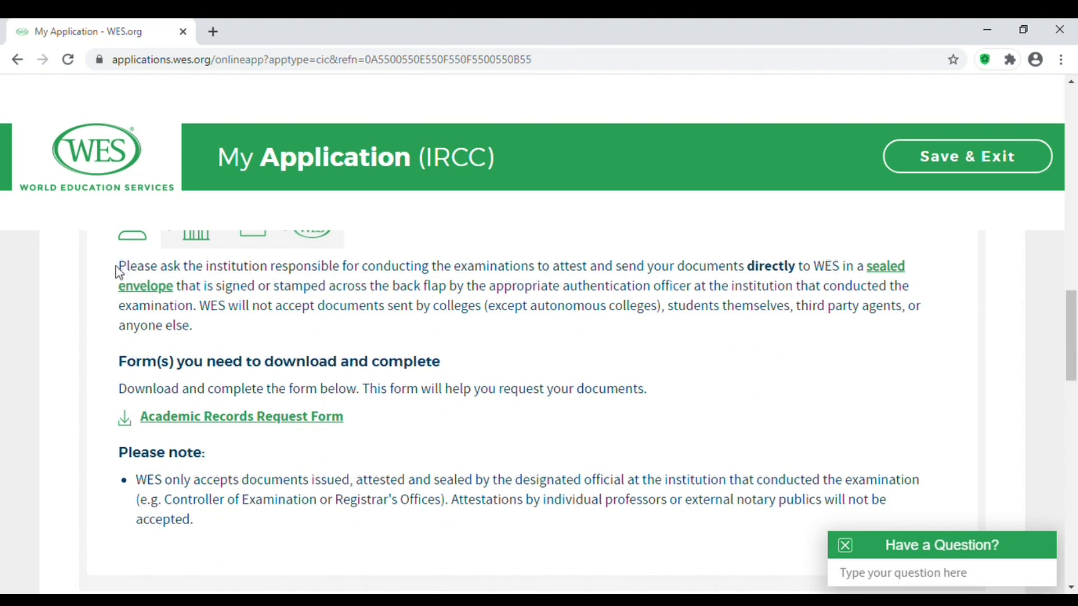
left_click_drag(128, 275, 215, 338)
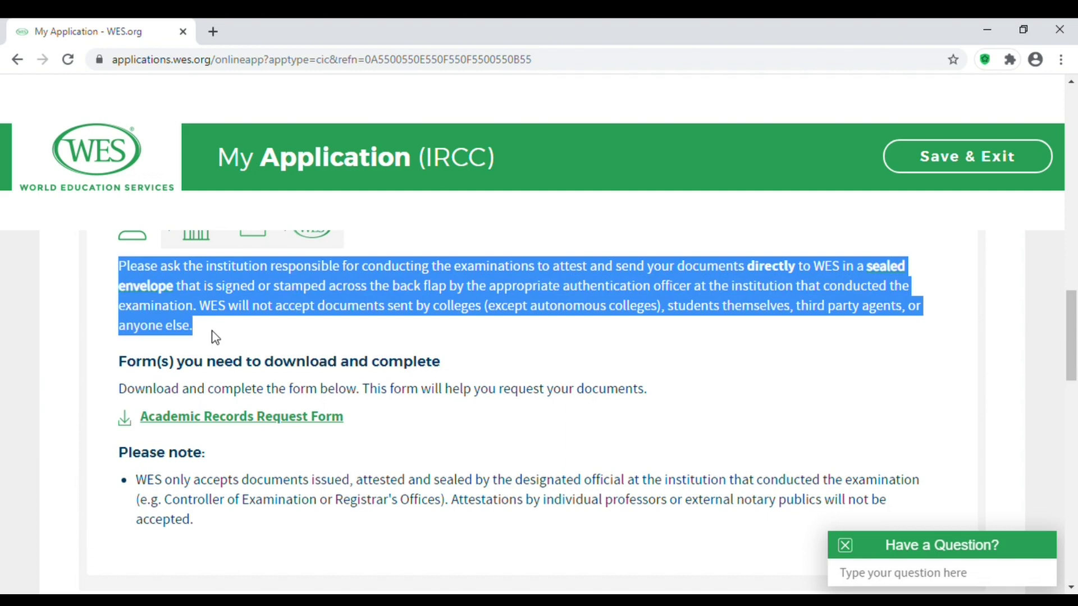
left_click(782, 401)
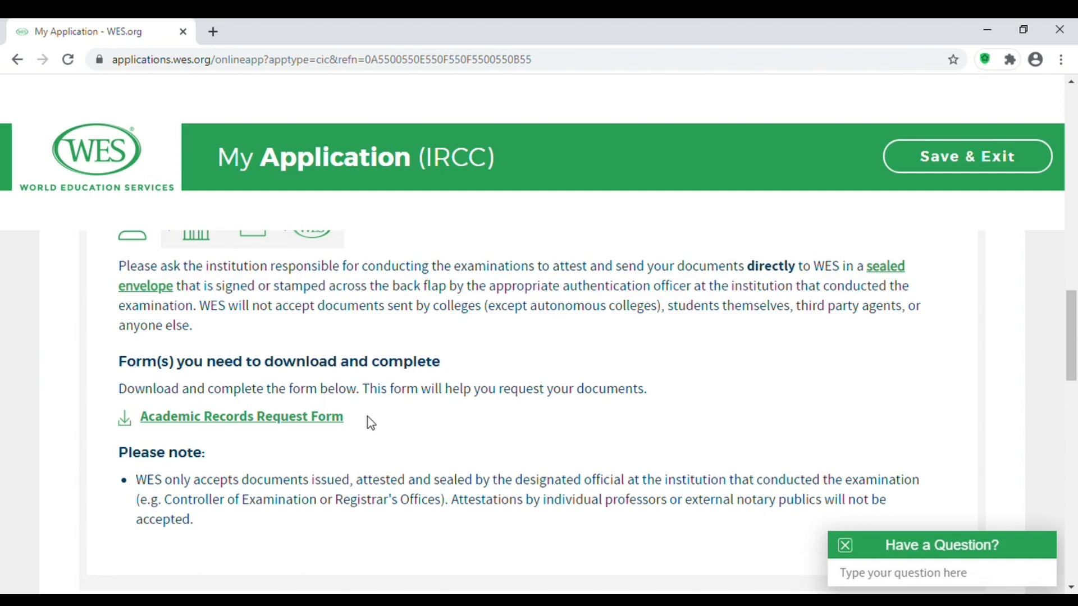
left_click_drag(356, 425, 137, 425)
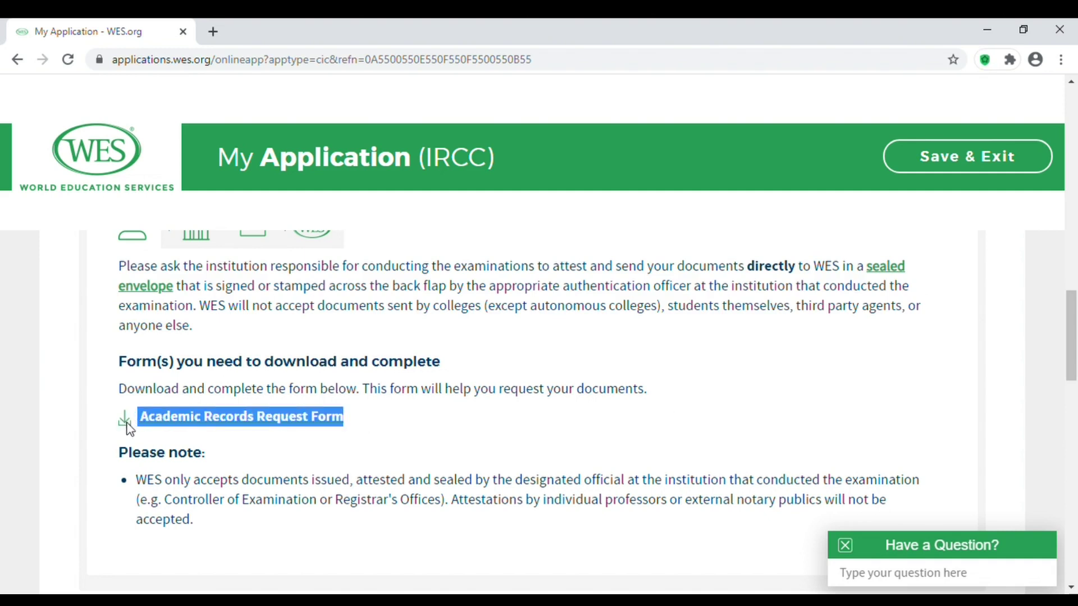
left_click(917, 395)
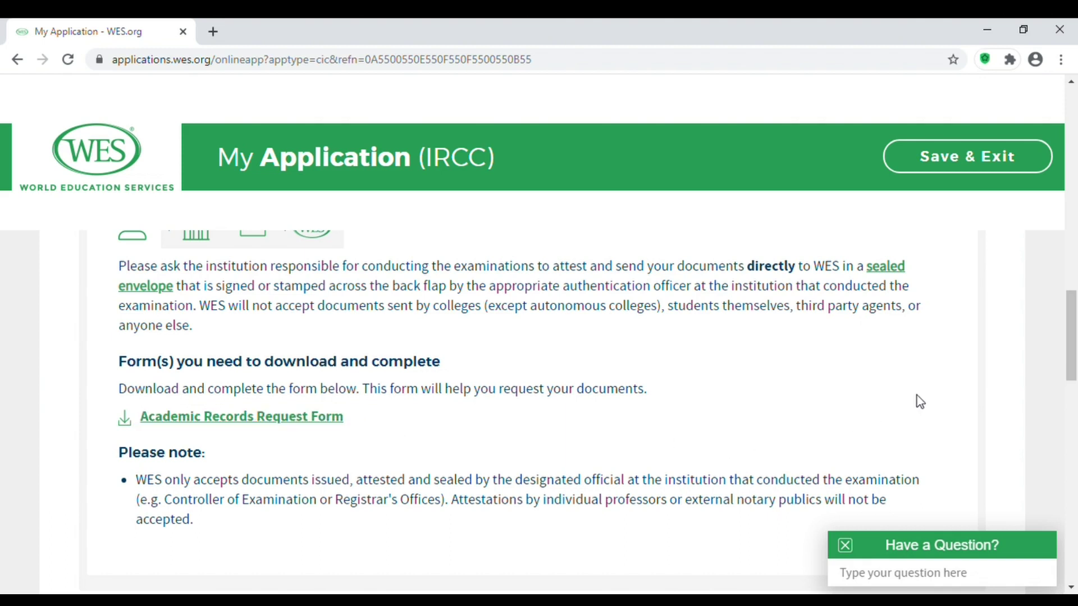
Review the WES Documentation Center mailing address in Toronto.
left_click_drag(1071, 322, 1073, 484)
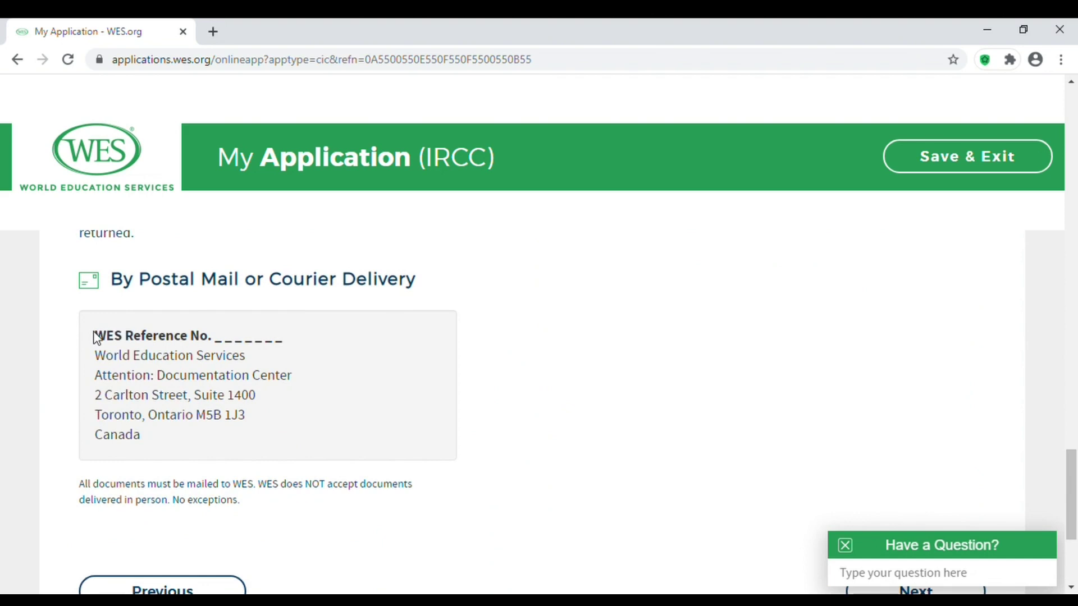
left_click_drag(94, 335, 191, 440)
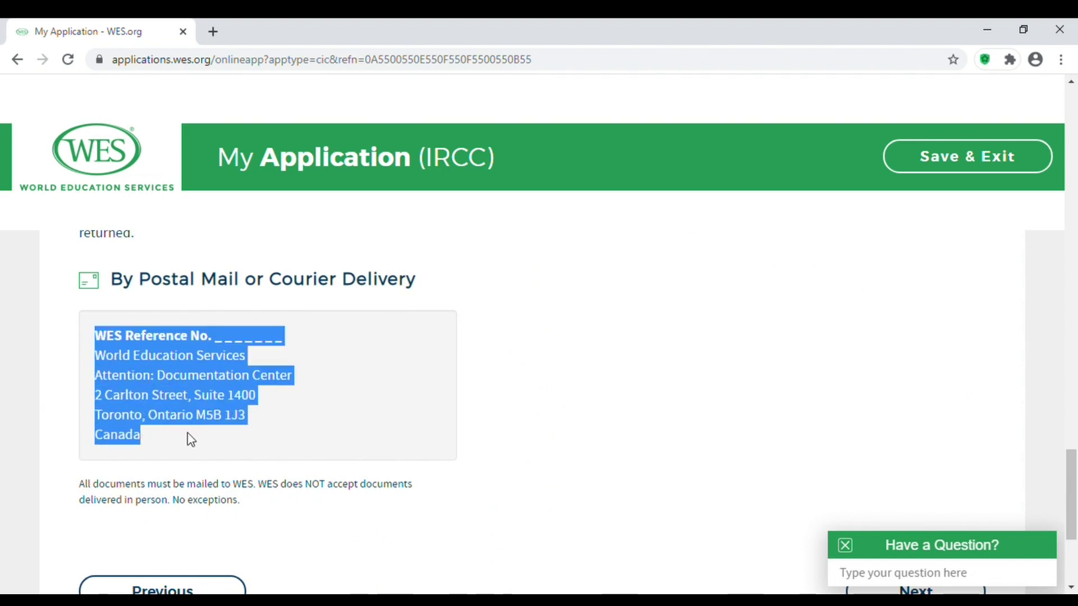
left_click(725, 457)
scroll(1069, 449, "down", 4)
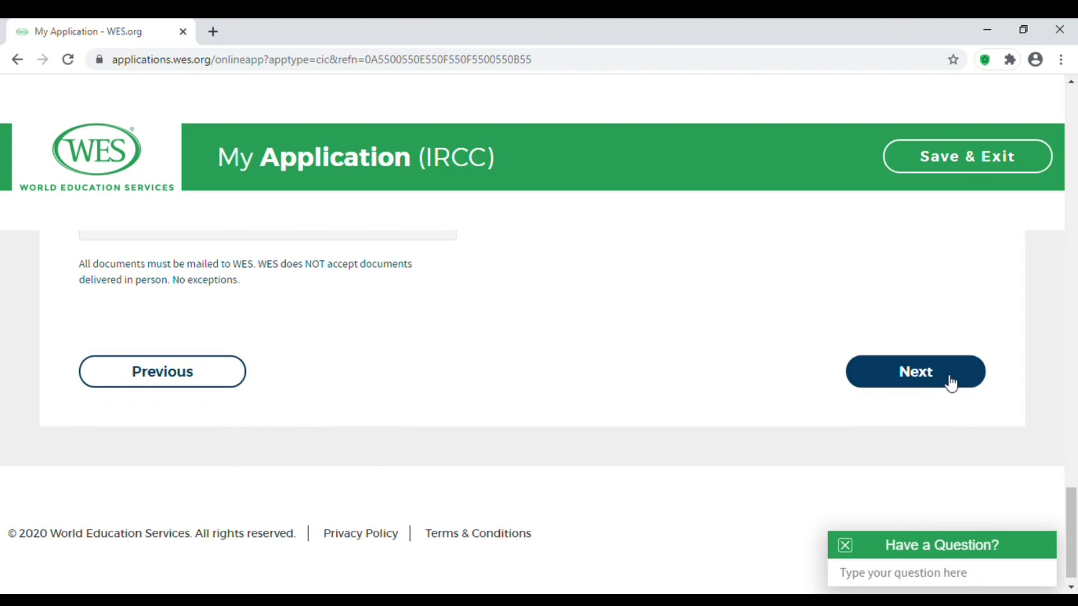
Continue to the Review page and check the applicant profile details.
left_click(951, 384)
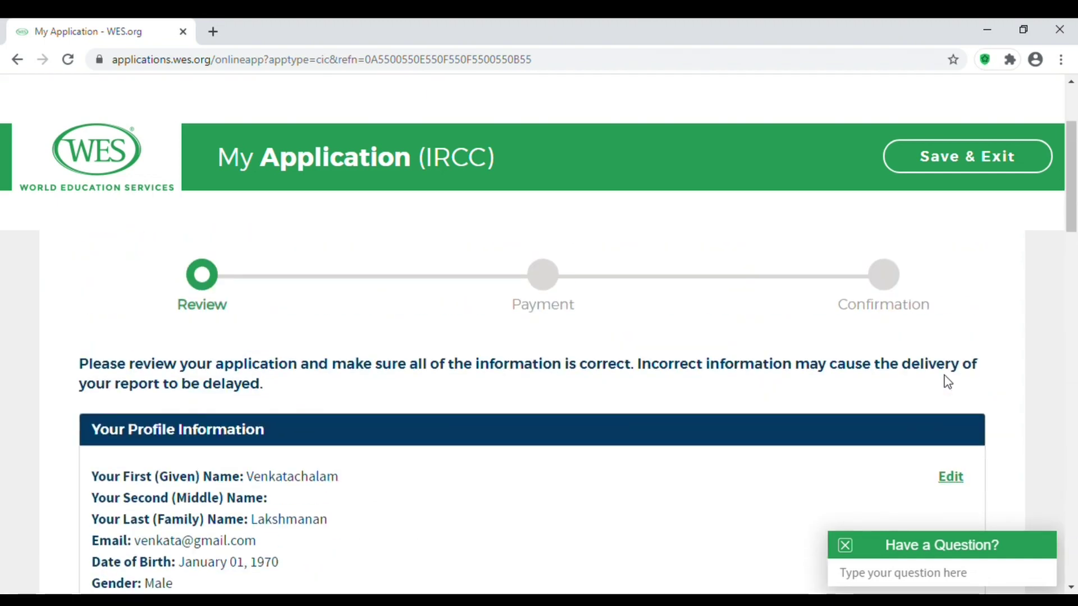
left_click_drag(1073, 222, 1073, 272)
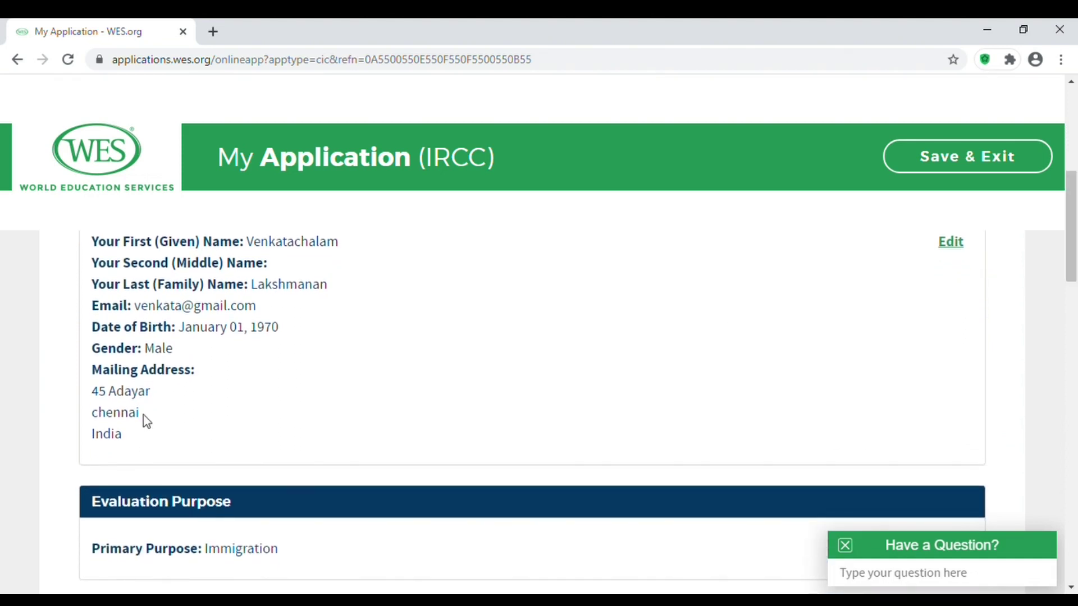
left_click_drag(125, 446, 87, 393)
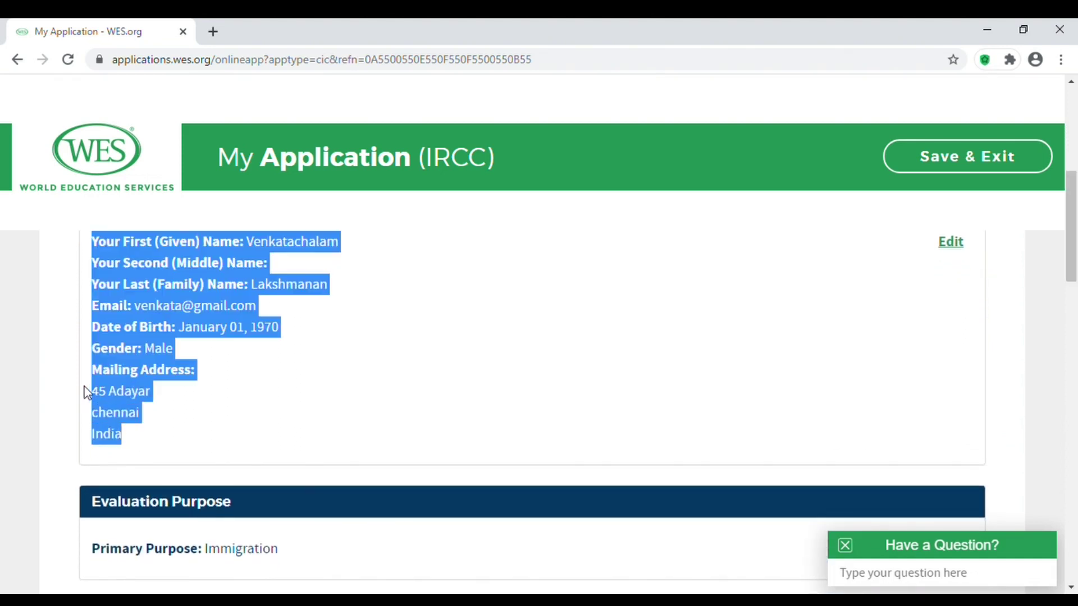
left_click(533, 450)
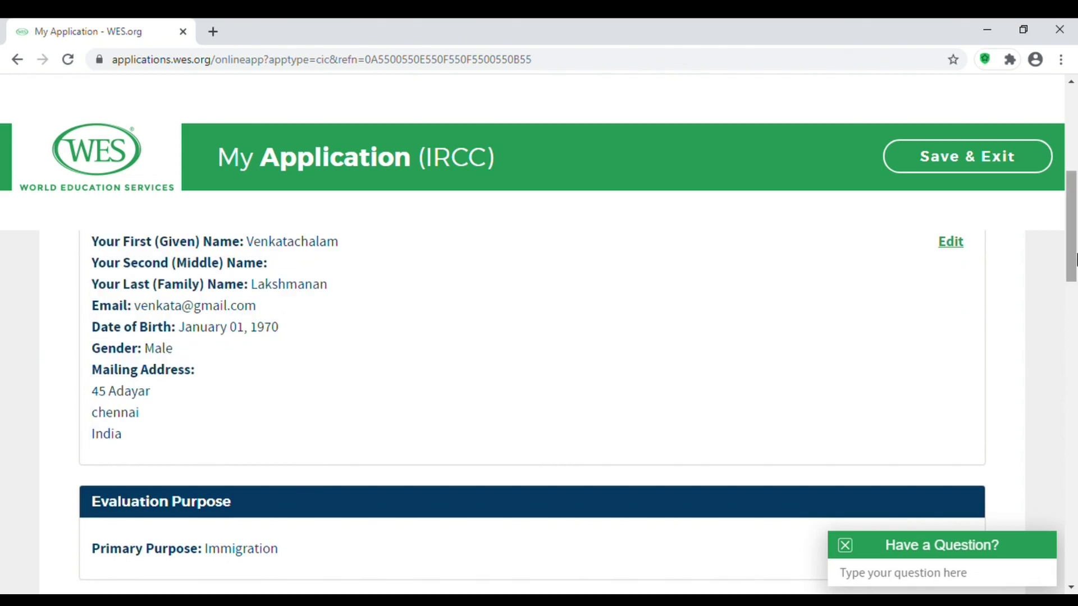
Verify the Immigration purpose and the $220.00 evaluation price.
left_click_drag(1073, 250, 1073, 294)
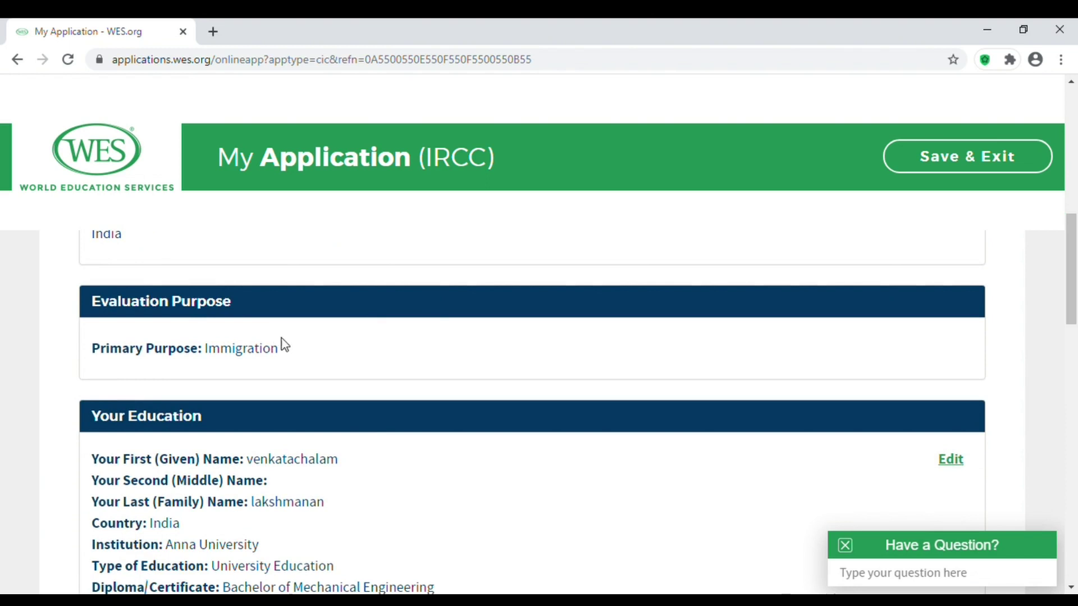
left_click_drag(280, 357, 203, 354)
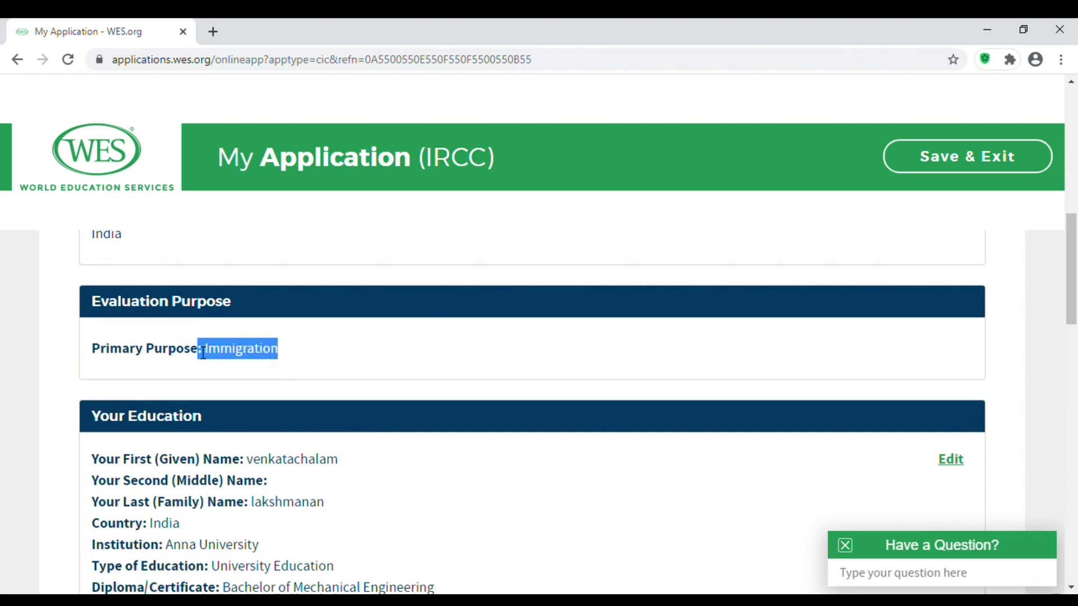
left_click(1033, 352)
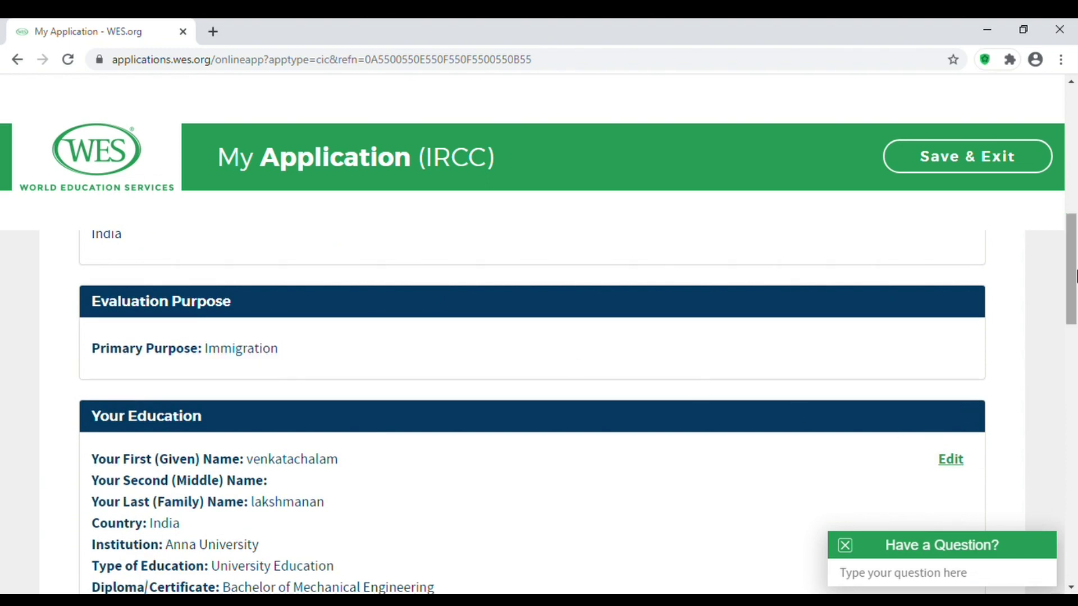
left_click_drag(1073, 275, 1074, 404)
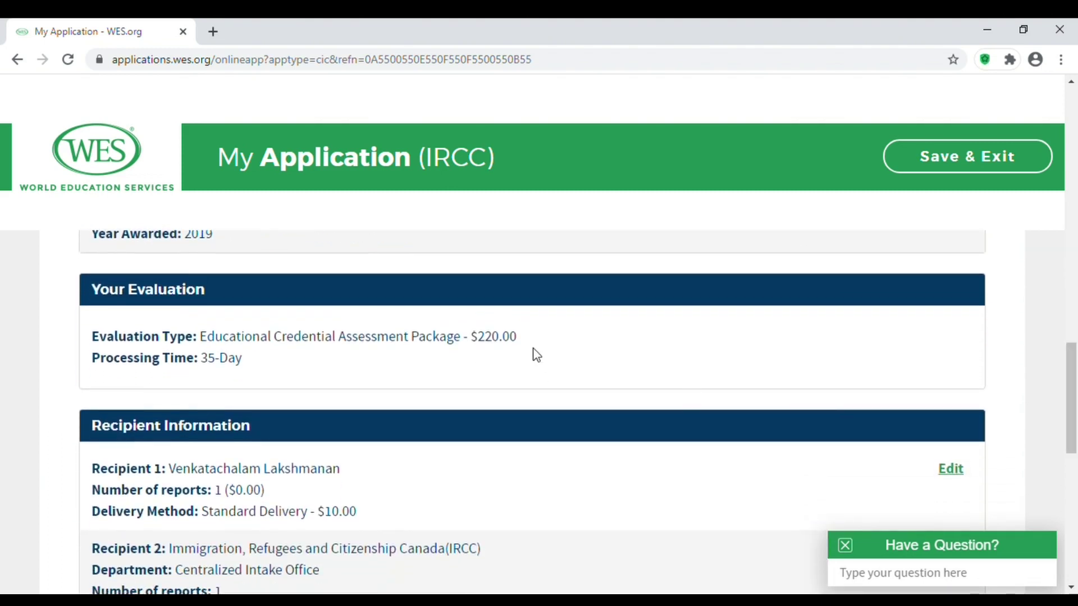
left_click_drag(517, 337, 480, 339)
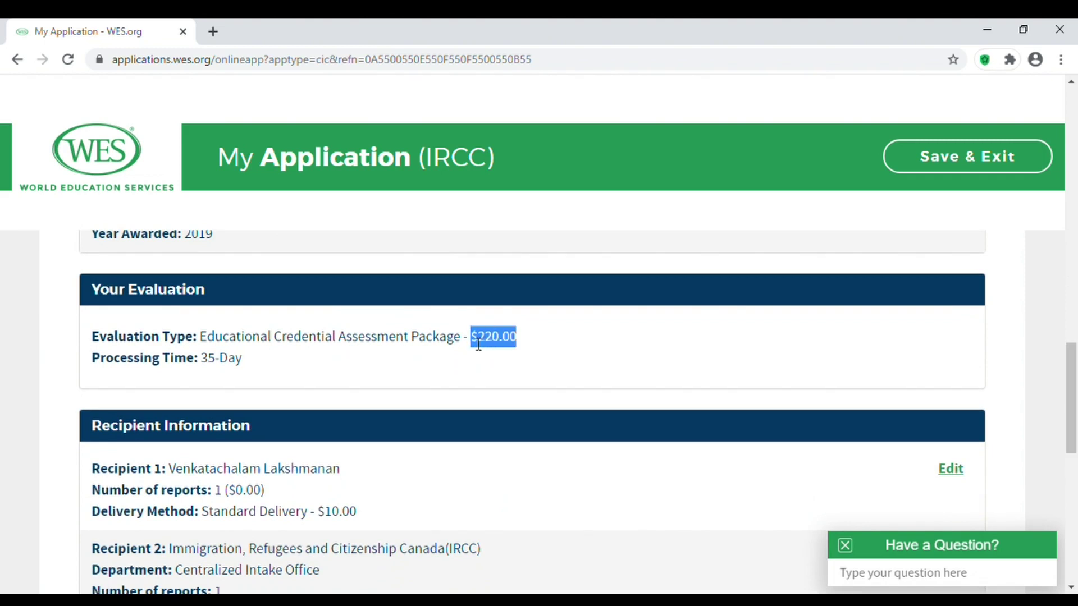
left_click(1025, 358)
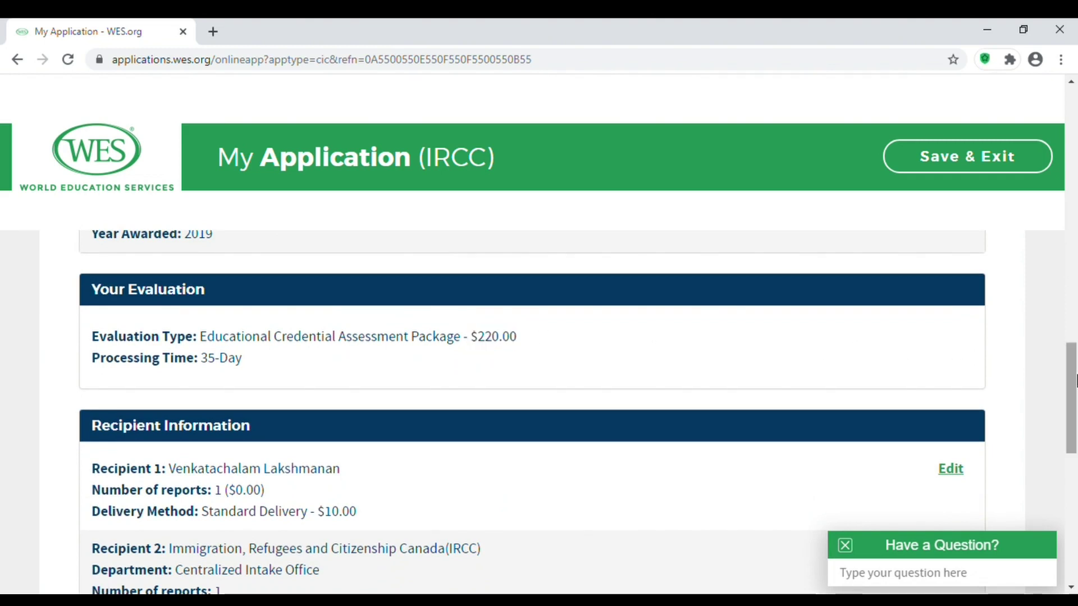
Tick the applicant acknowledgements, including document-verification authorization, and proceed.
left_click_drag(1072, 382, 1075, 465)
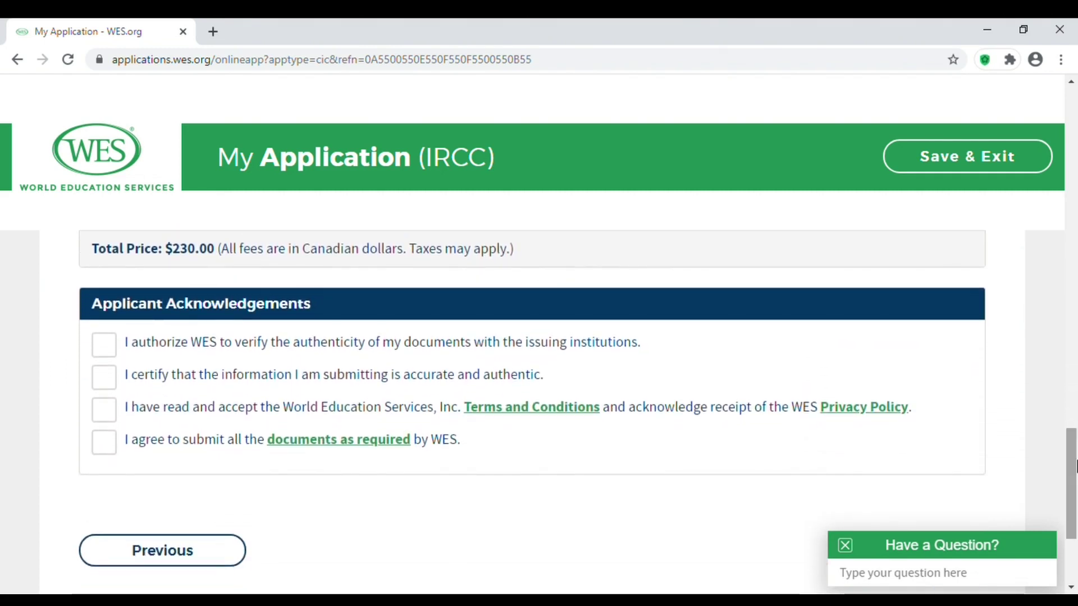
left_click(109, 349)
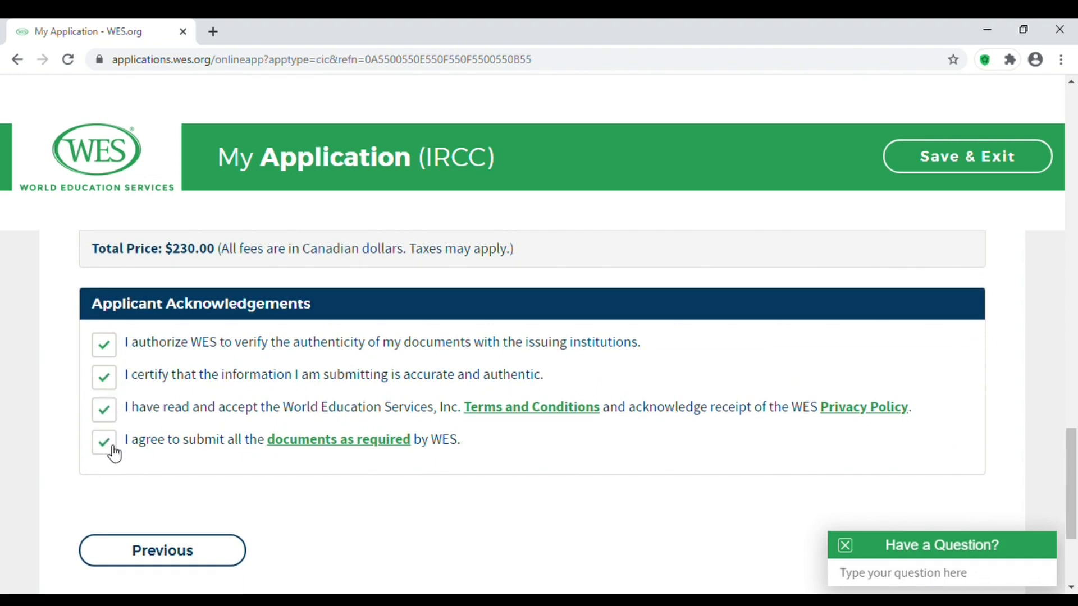
left_click_drag(1072, 461, 1072, 495)
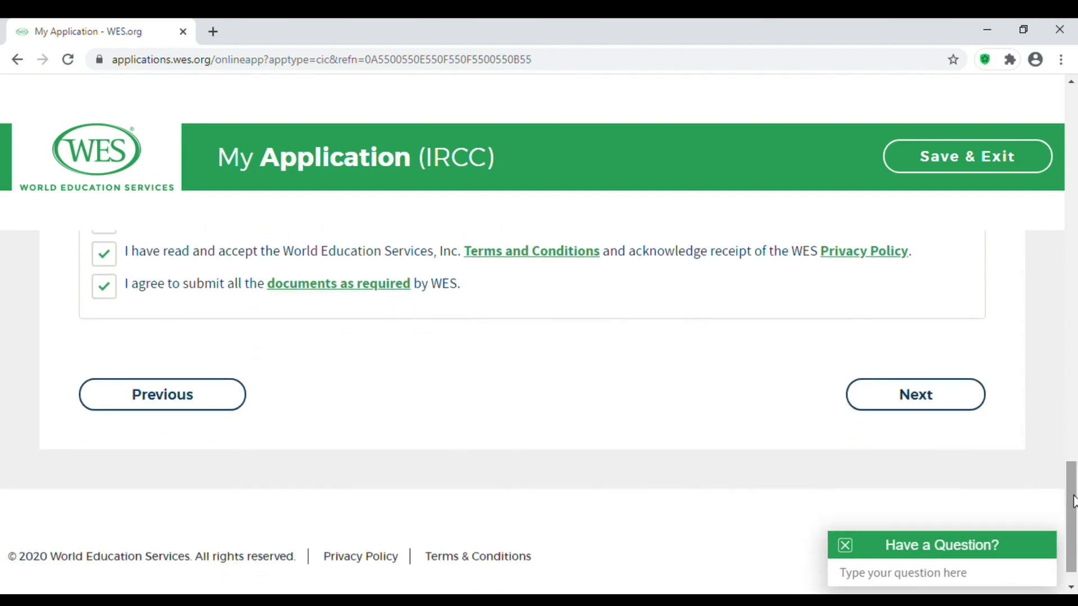
left_click(943, 405)
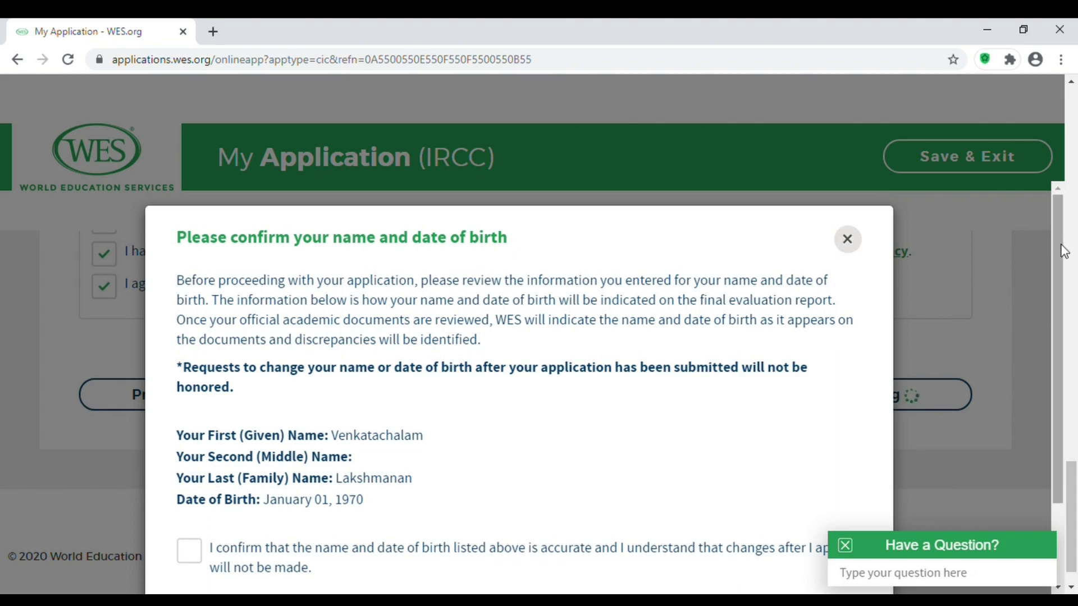
Confirm the name and birth date are accurate and declare non-resident HST status.
scroll(1062, 258, "down", 1)
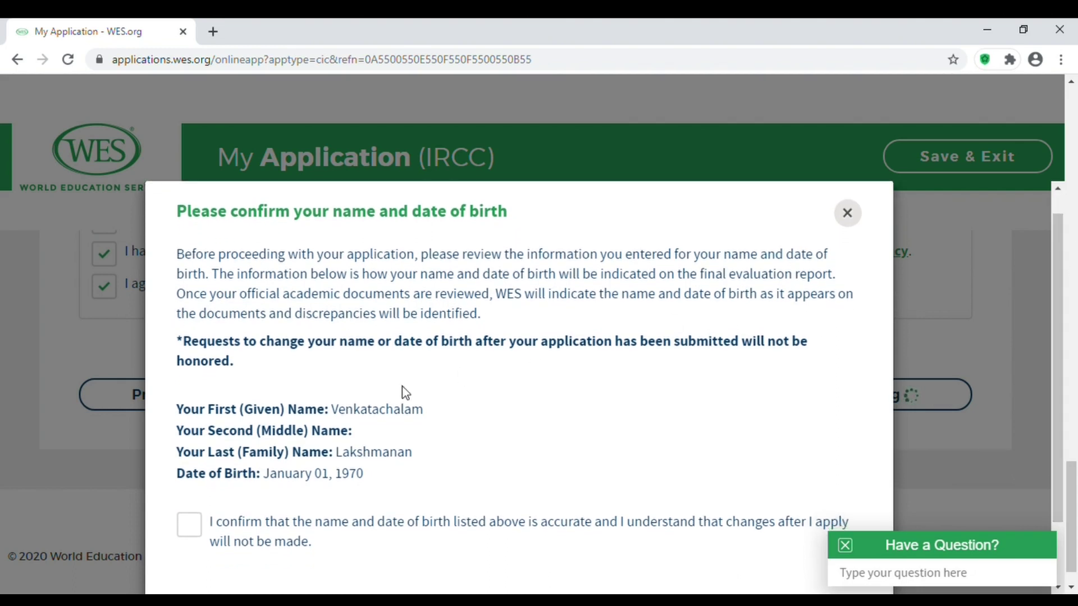
left_click(194, 534)
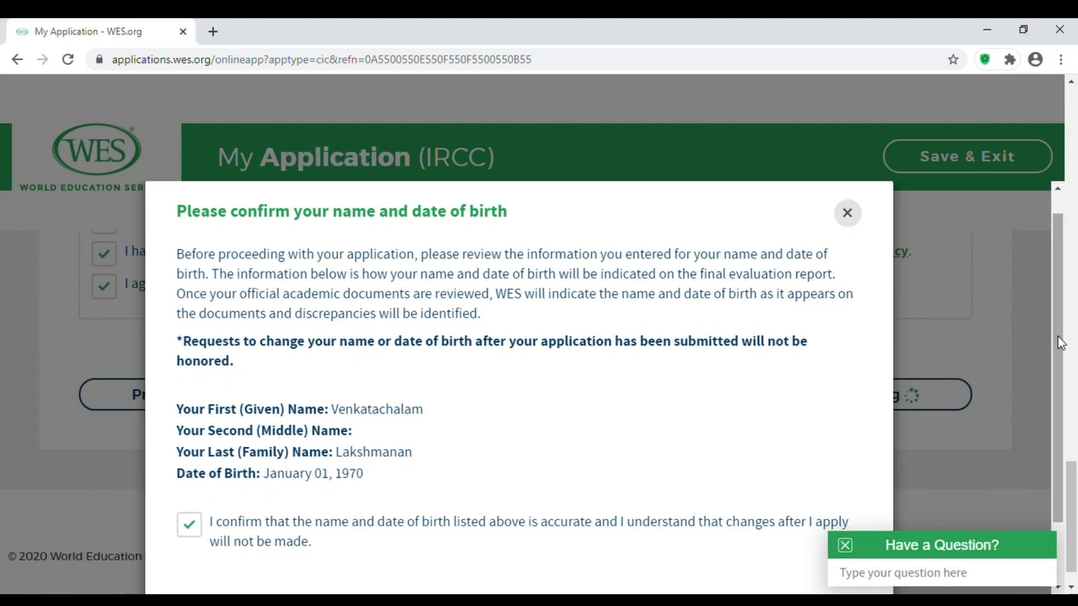
left_click_drag(1057, 337, 1064, 384)
key("ctrl+minus")
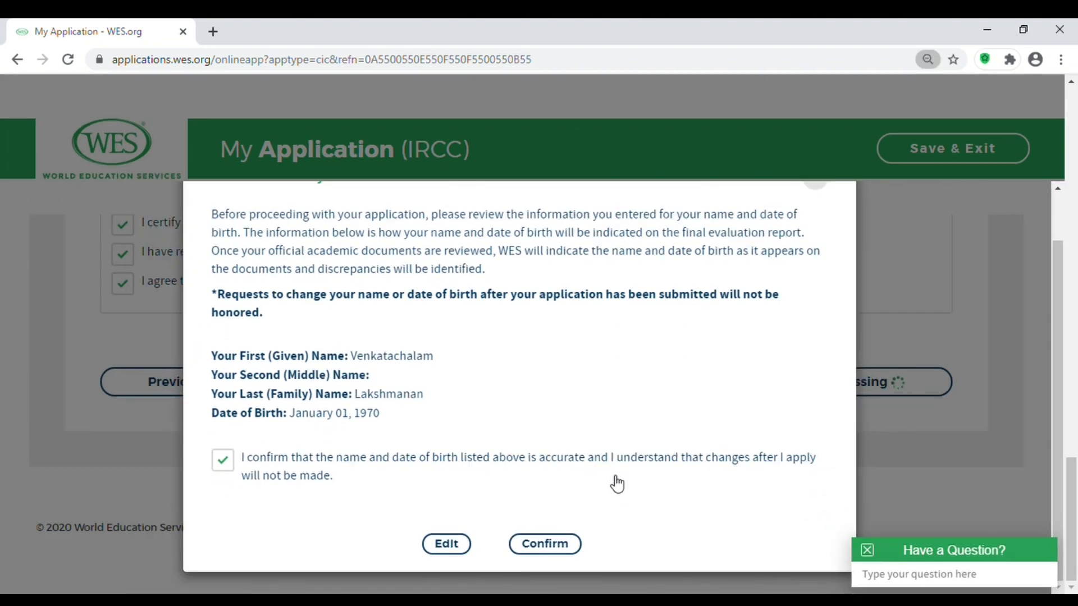
left_click(551, 547)
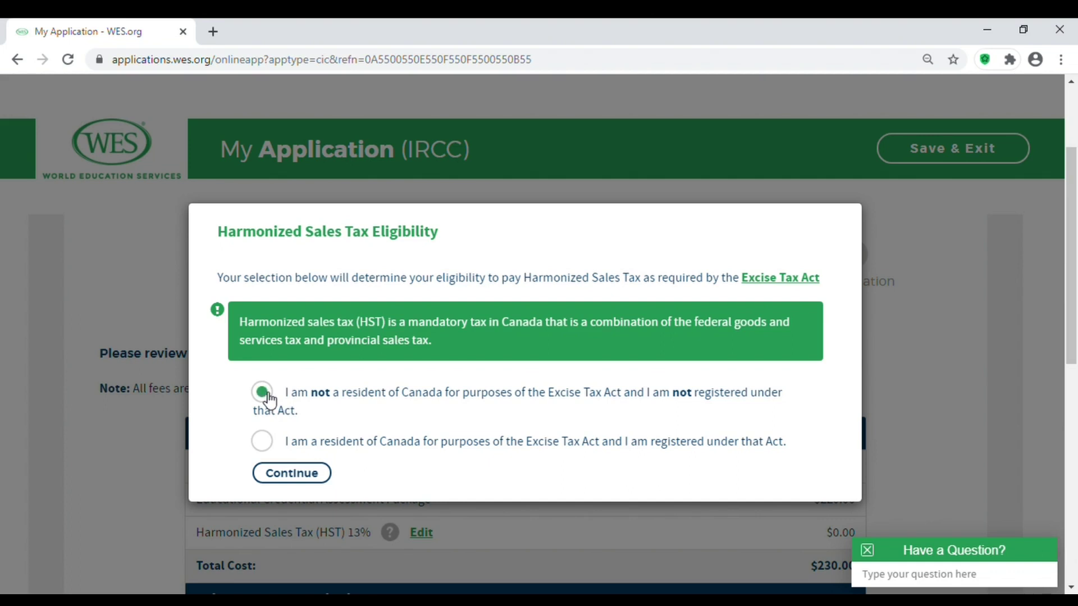
left_click(292, 474)
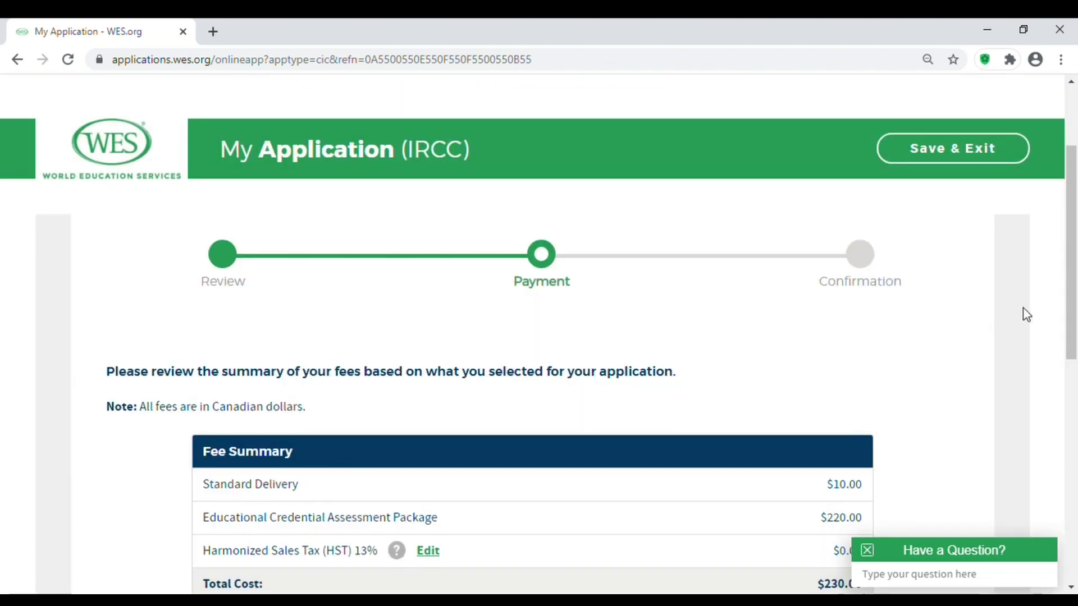
Check the Fee Summary: $10.00 delivery fee and $230.00 total.
left_click_drag(1072, 296, 1068, 375)
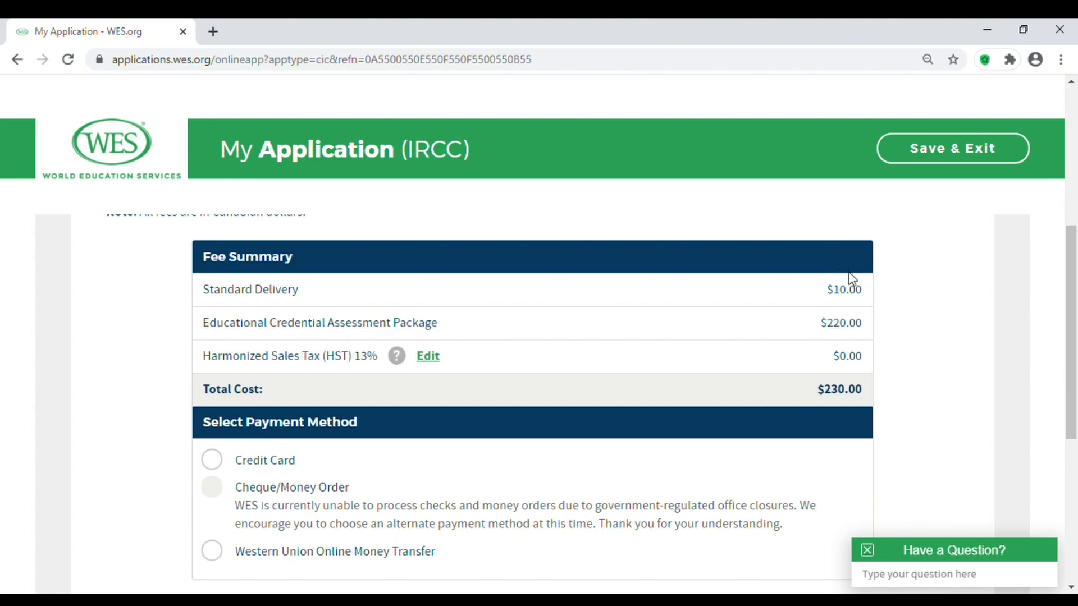
left_click_drag(828, 292, 862, 294)
left_click(835, 296)
left_click(917, 340)
left_click_drag(811, 393, 865, 394)
left_click(870, 401)
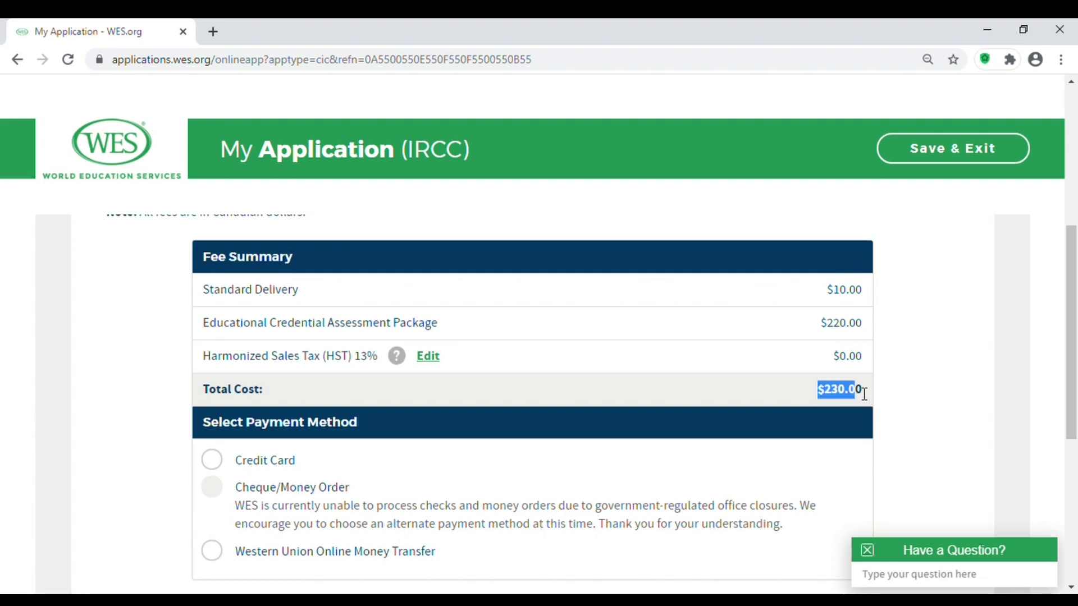
left_click(914, 392)
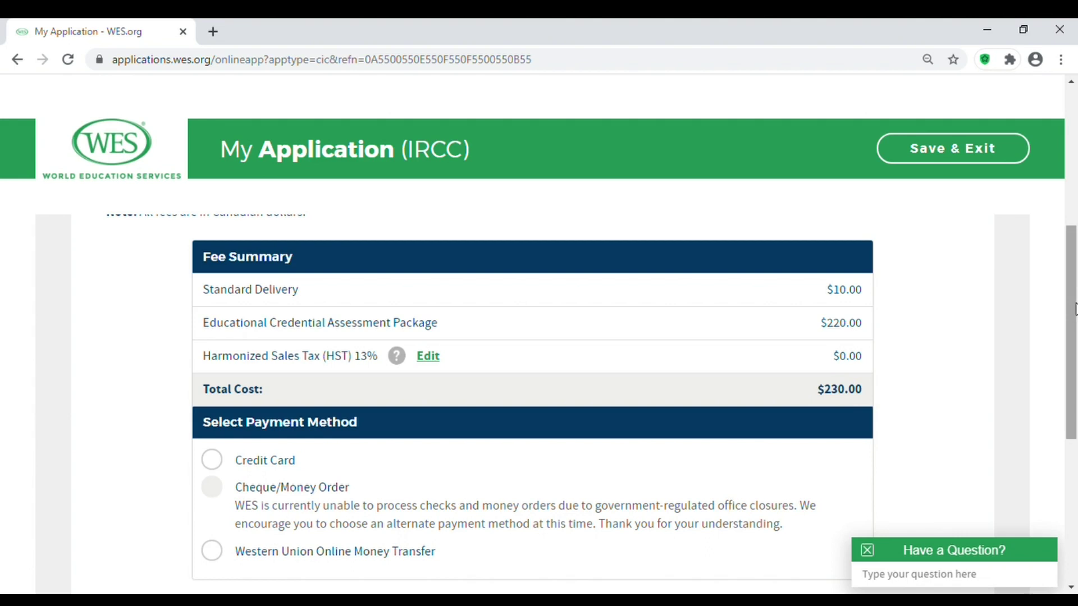
Choose Credit Card payment and submit the order.
scroll(1073, 333, "down", 1)
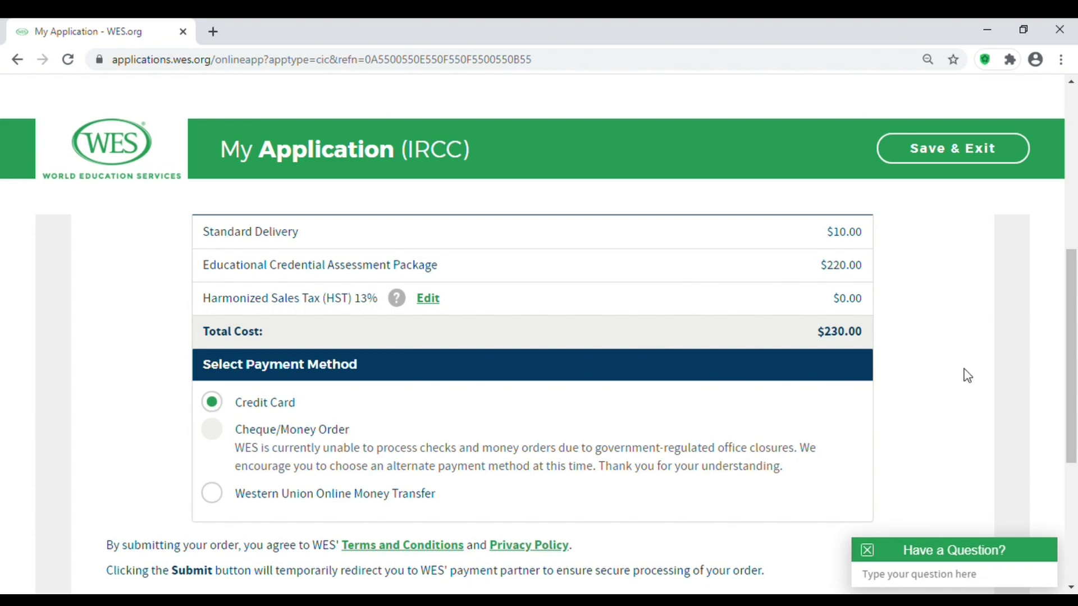
left_click_drag(1072, 327, 1071, 377)
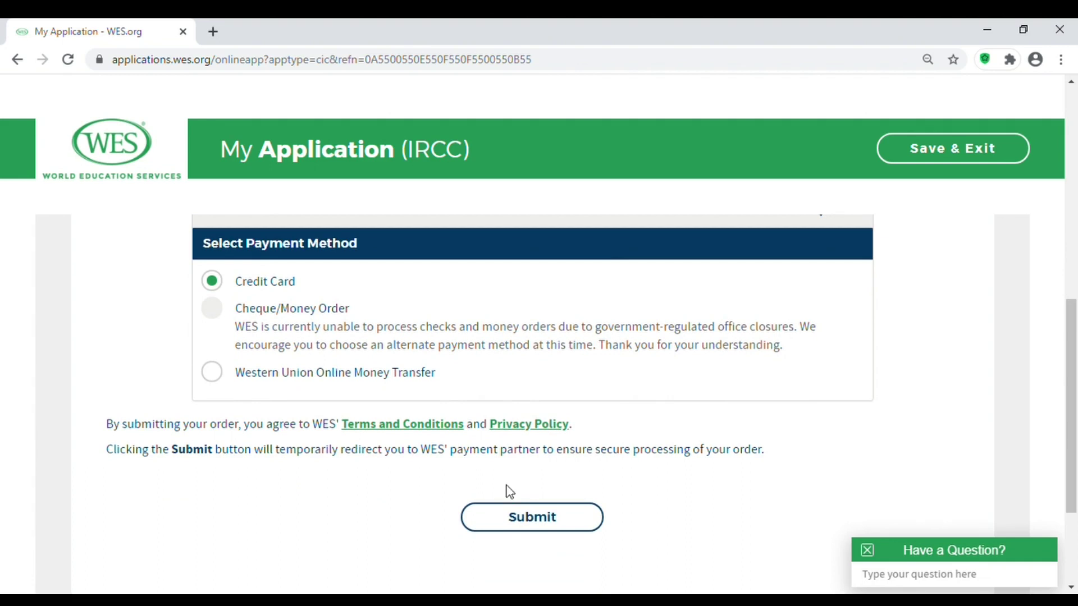
left_click(541, 522)
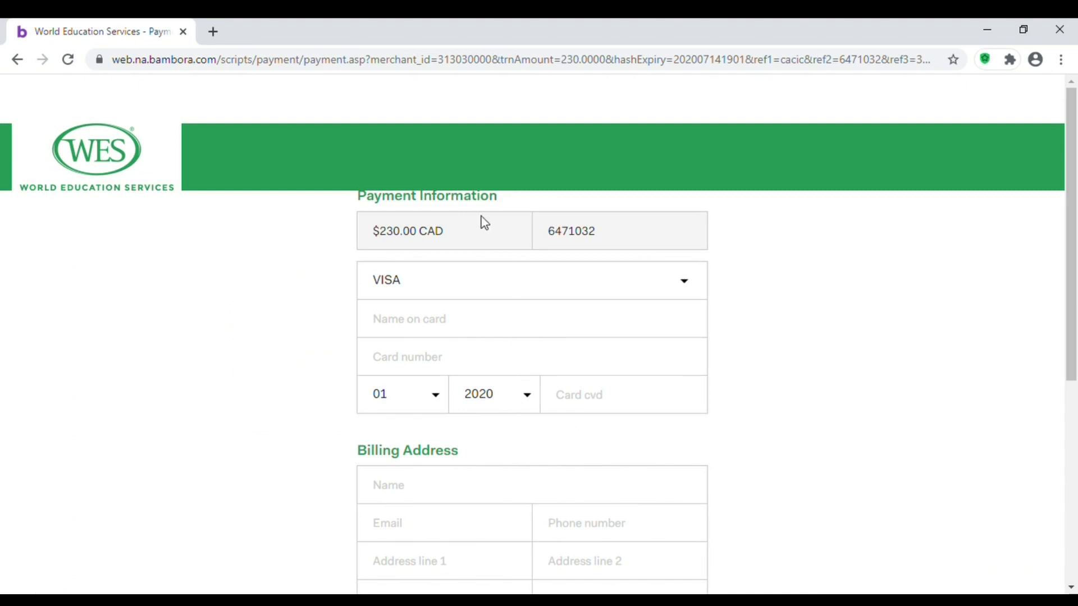
Scroll the Bambora page over the card fields and Billing Address section for the $230.00 CAD charge.
left_click_drag(1075, 306, 1071, 406)
left_click_drag(1071, 413, 1072, 382)
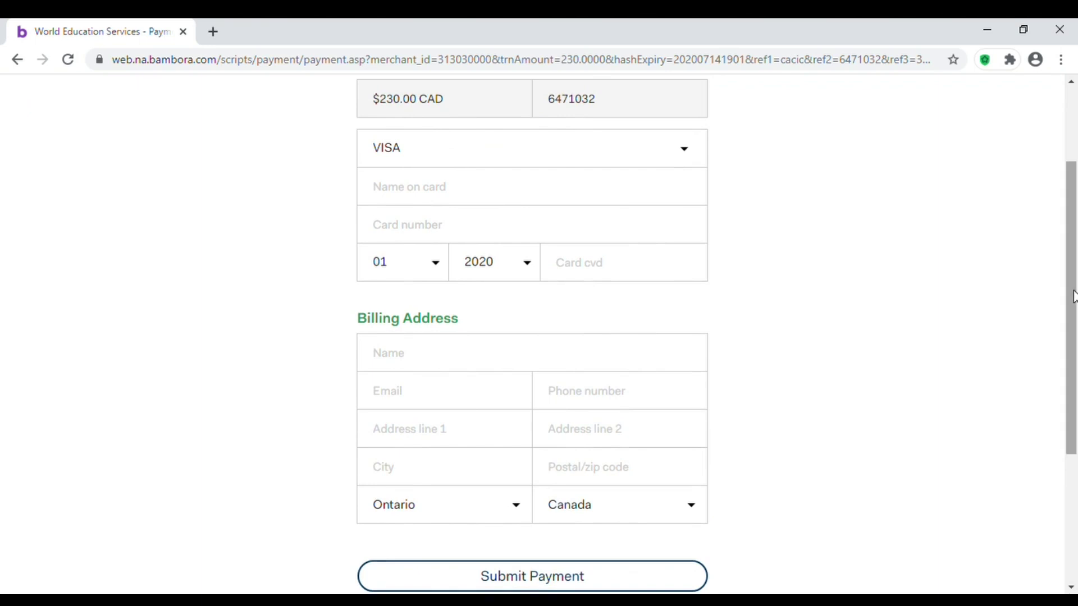
left_click_drag(1073, 296, 1066, 397)
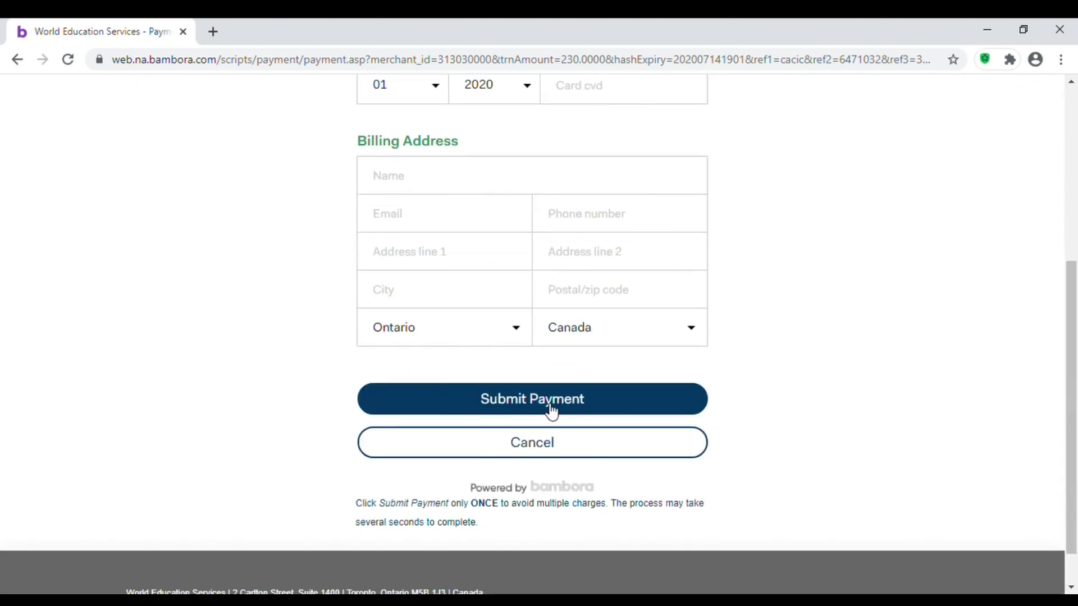